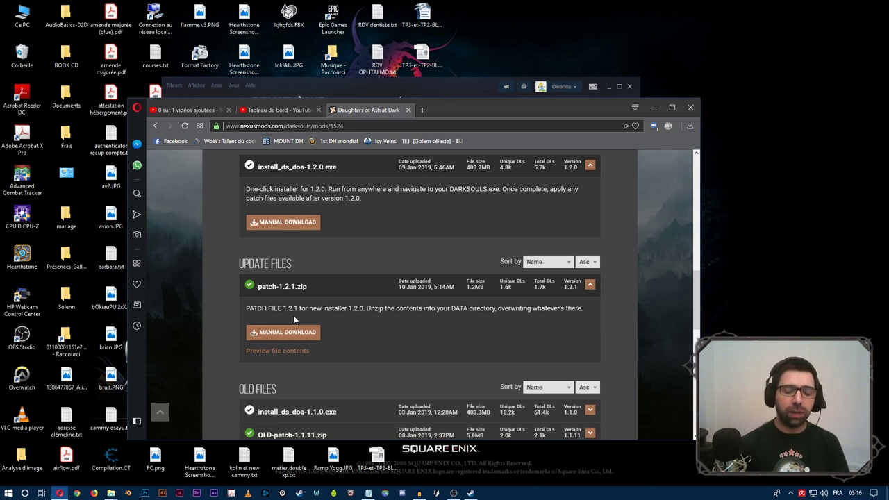
- Examine the main, update and old files offered on the Daughters of Ash mod page
scroll(293, 315, down, 3)
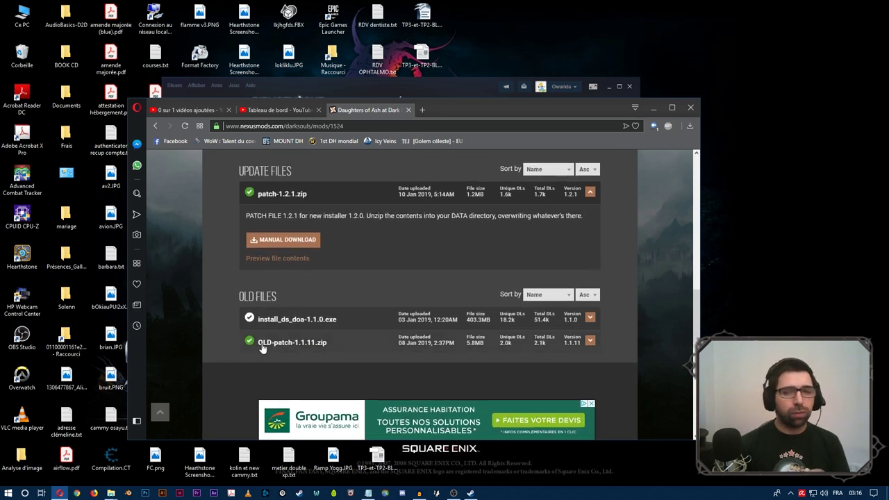
scroll(303, 337, up, 2)
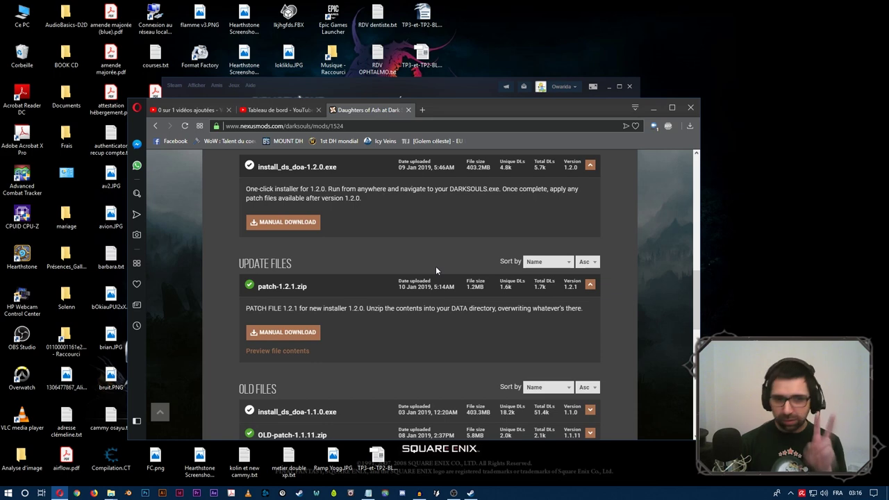
scroll(390, 330, up, 8)
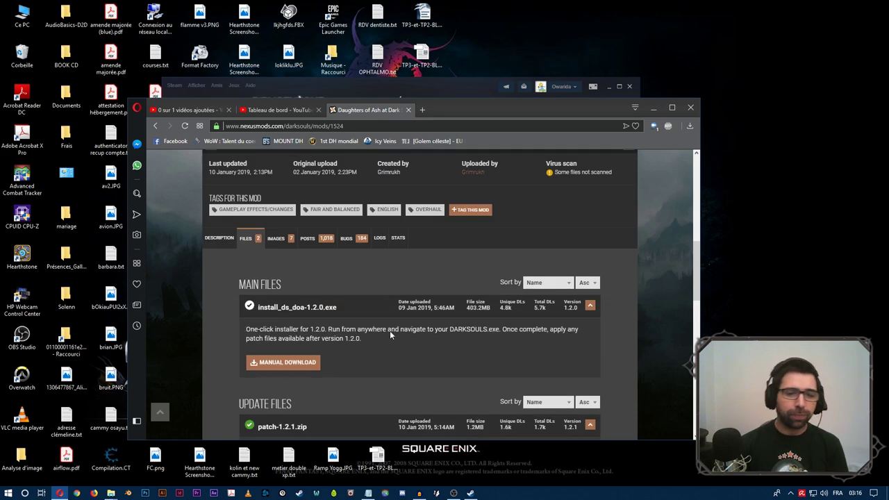
scroll(391, 318, down, 2)
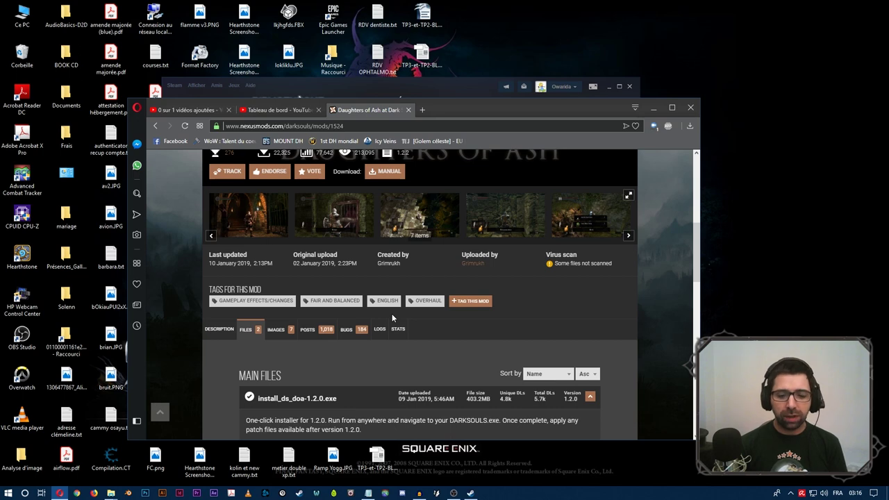
scroll(349, 324, up, 3)
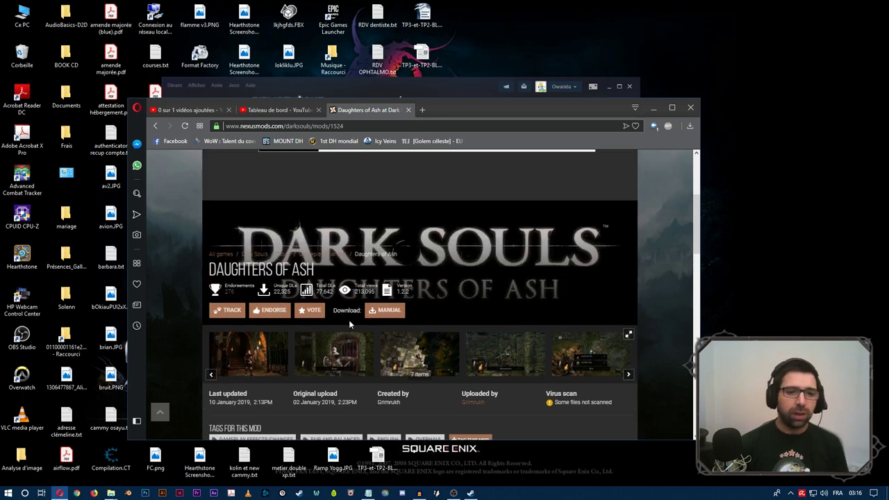
scroll(327, 184, up, 4)
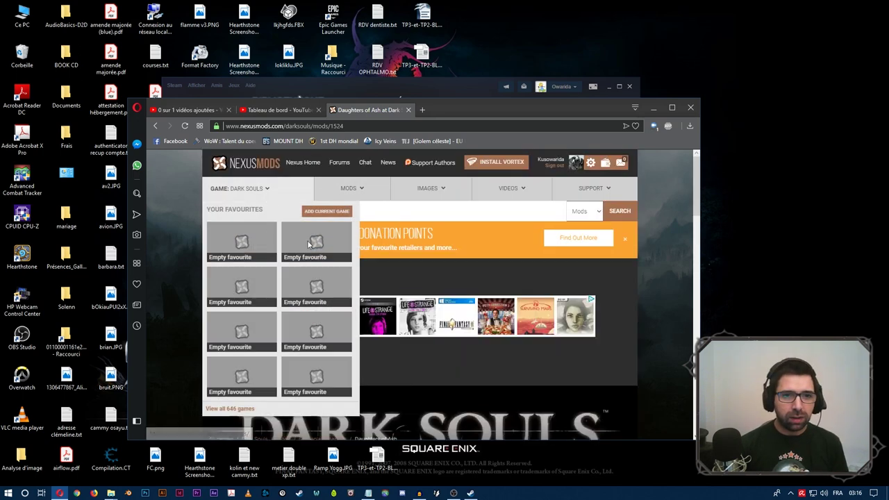
scroll(340, 237, down, 4)
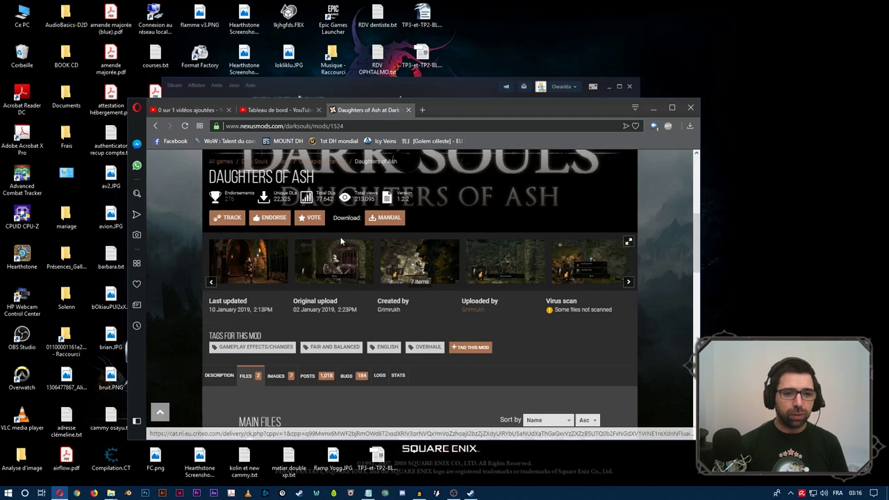
scroll(268, 322, down, 3)
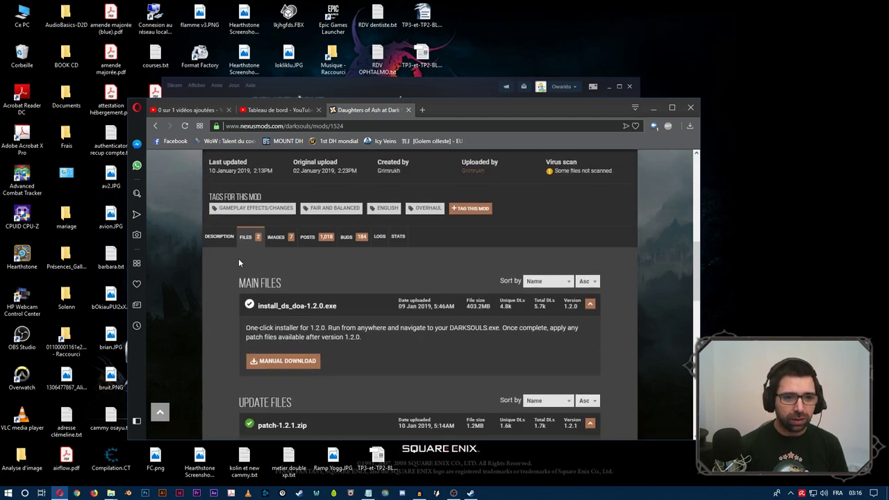
scroll(306, 241, up, 3)
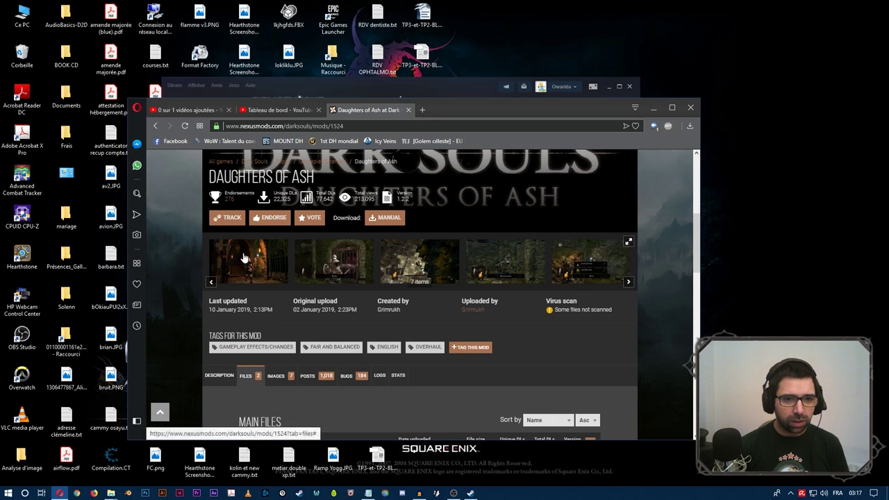
key(F5)
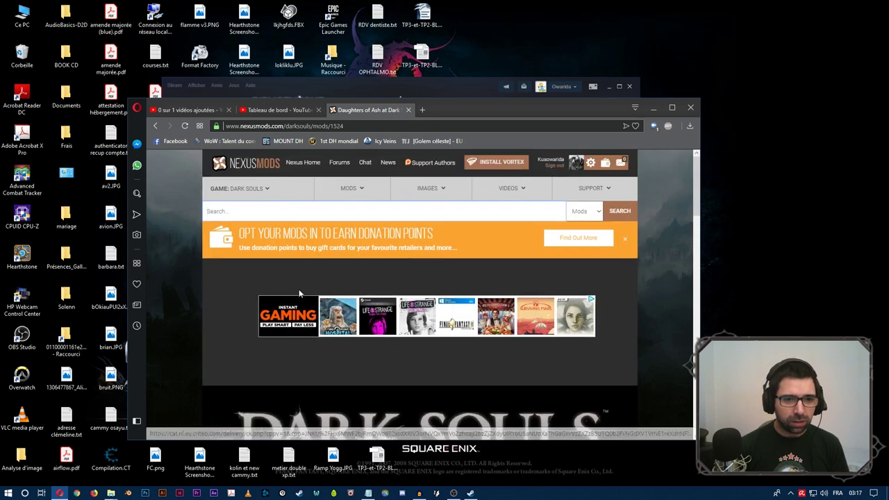
- Expand the requirements in the Daughters of Ash description and open the required UnpackDarkSoulsForModding mod page
scroll(308, 368, down, 4)
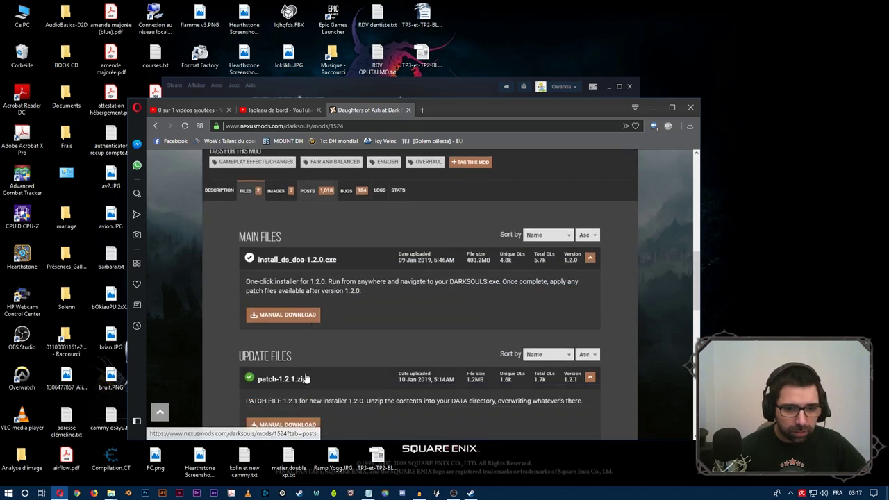
click(214, 193)
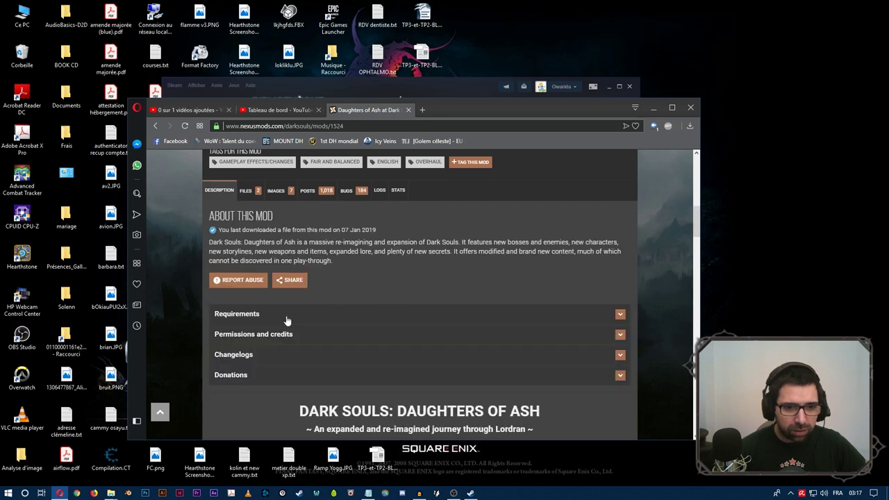
click(242, 317)
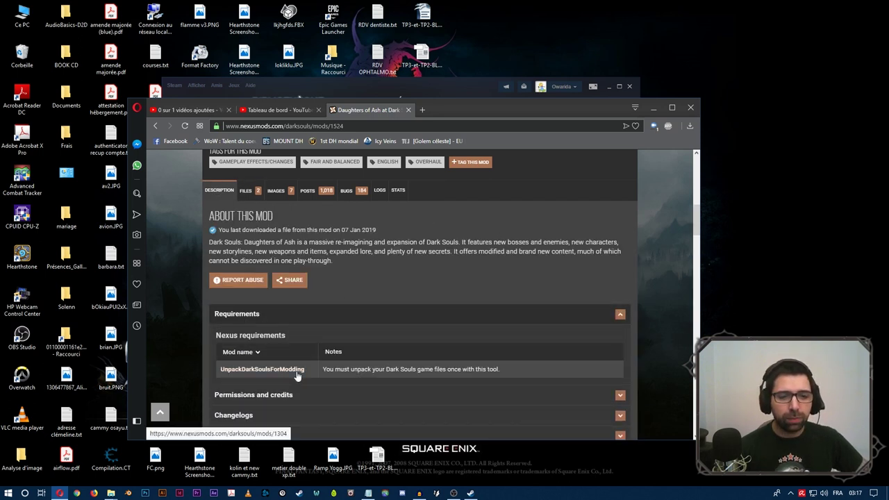
click(282, 372)
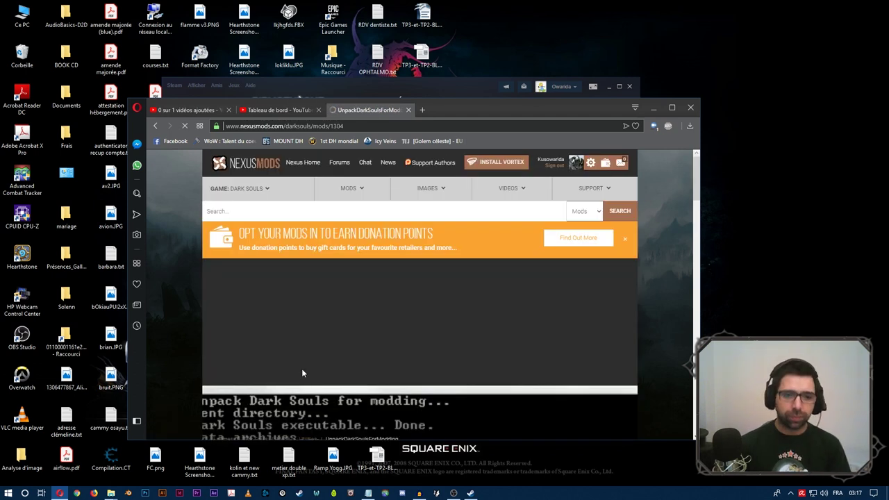
- List the UnpackDarkSoulsForModding files and examine the manual download options for the v2.0.2 main file
scroll(362, 298, down, 5)
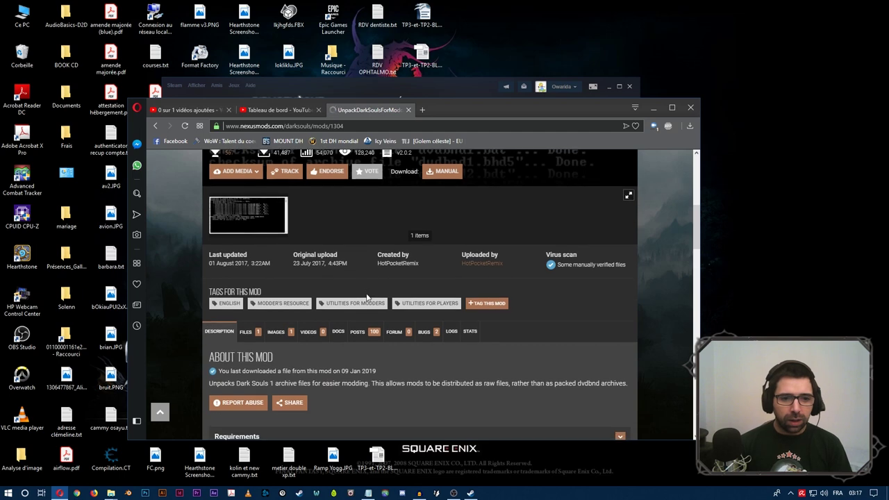
click(247, 329)
scroll(444, 343, down, 2)
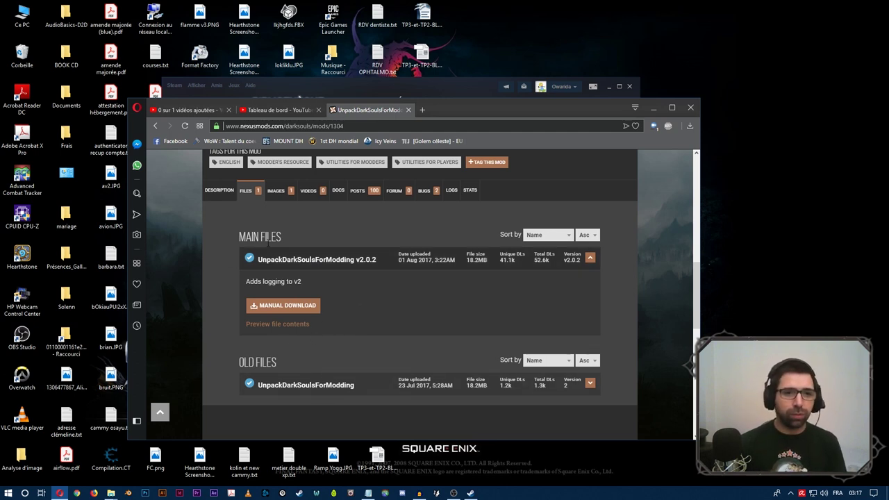
click(285, 308)
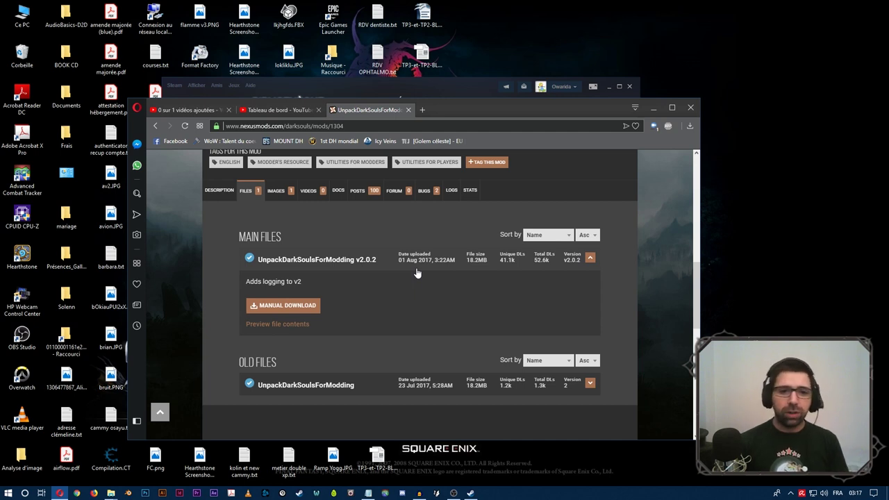
scroll(403, 268, up, 1)
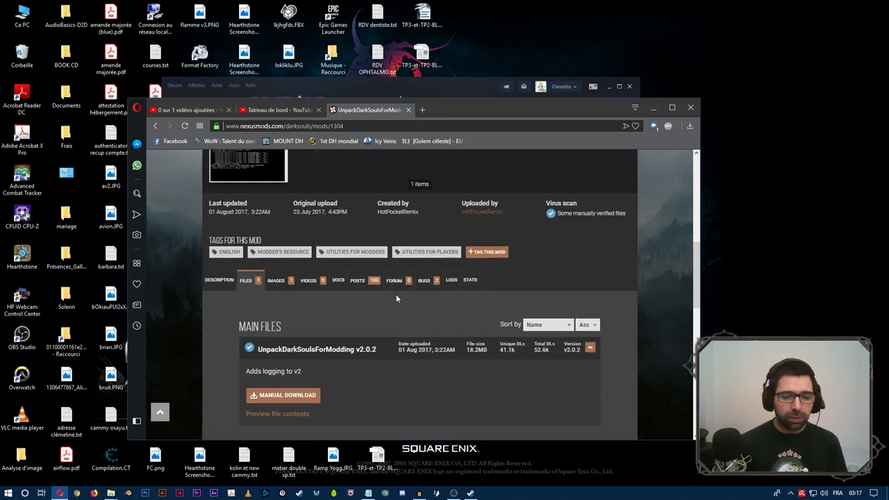
scroll(396, 299, up, 2)
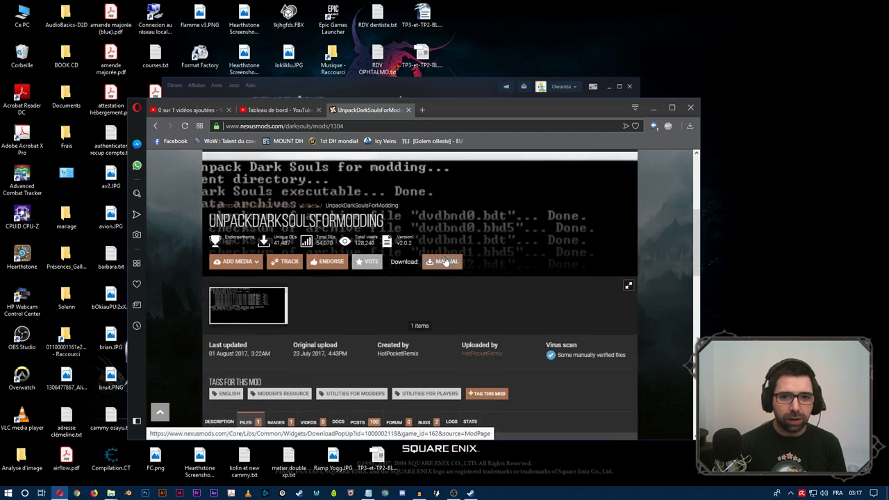
scroll(444, 262, down, 2)
scroll(401, 277, up, 3)
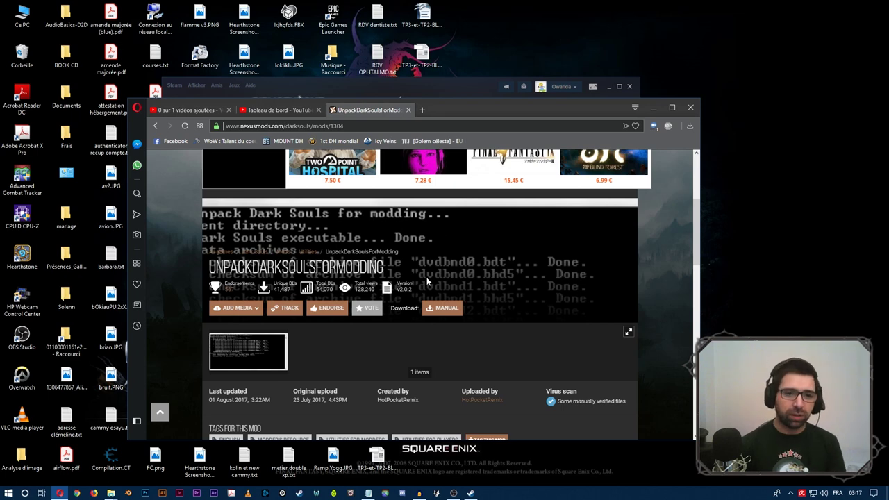
scroll(427, 281, down, 2)
scroll(353, 385, down, 2)
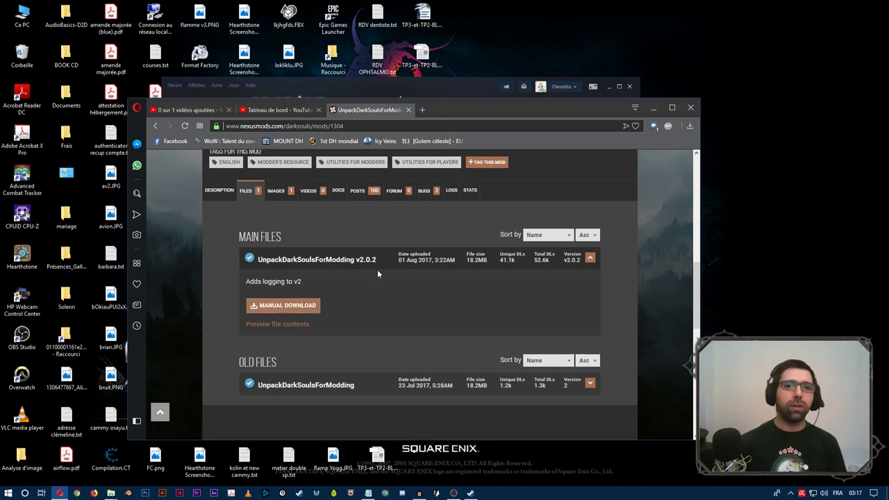
- Search the site's mods for "dsfix" and open the DSfix mod page
scroll(399, 306, up, 6)
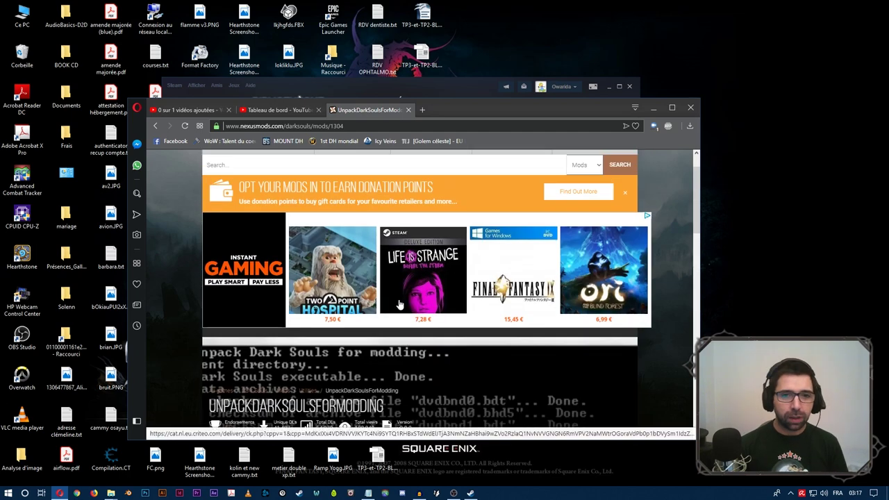
scroll(399, 306, up, 1)
mouse_move(302, 201)
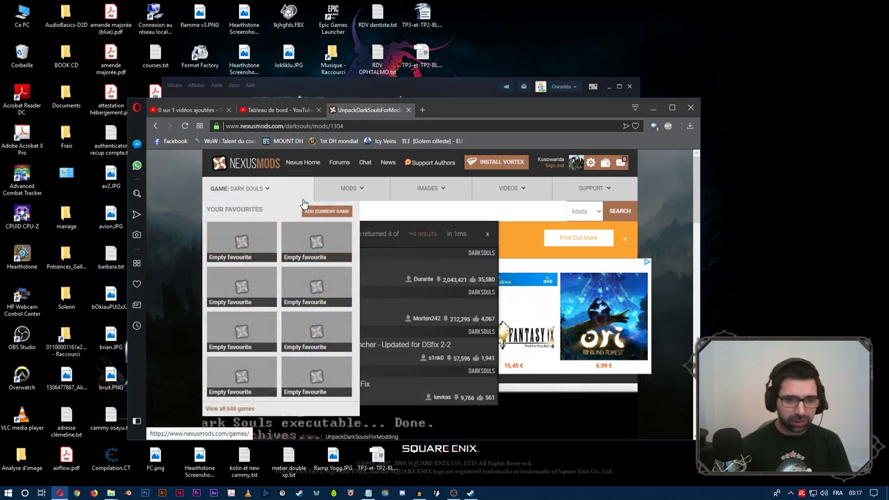
mouse_move(367, 211)
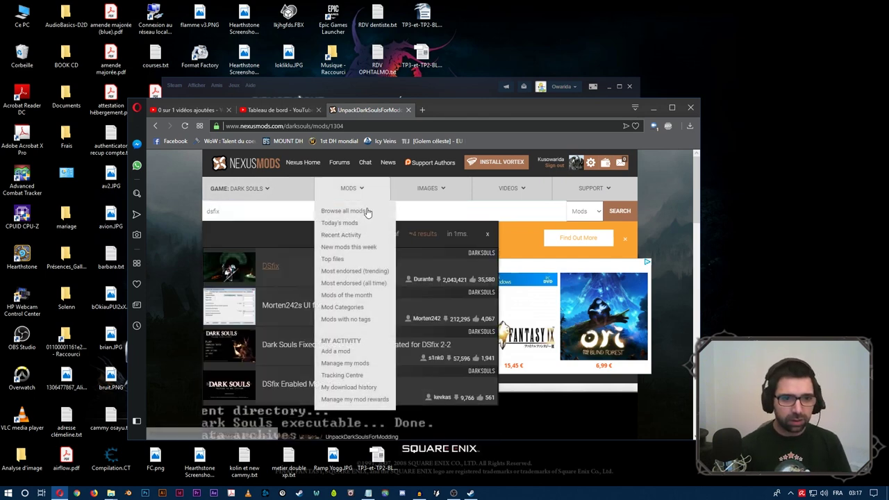
click(271, 271)
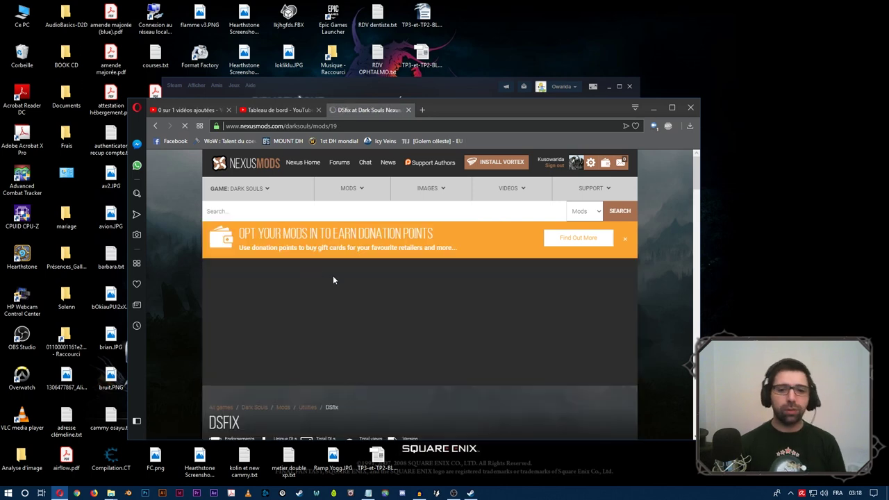
- List the DSfix files and examine the DSFix 2.4 main file and its manual download option
scroll(289, 365, down, 2)
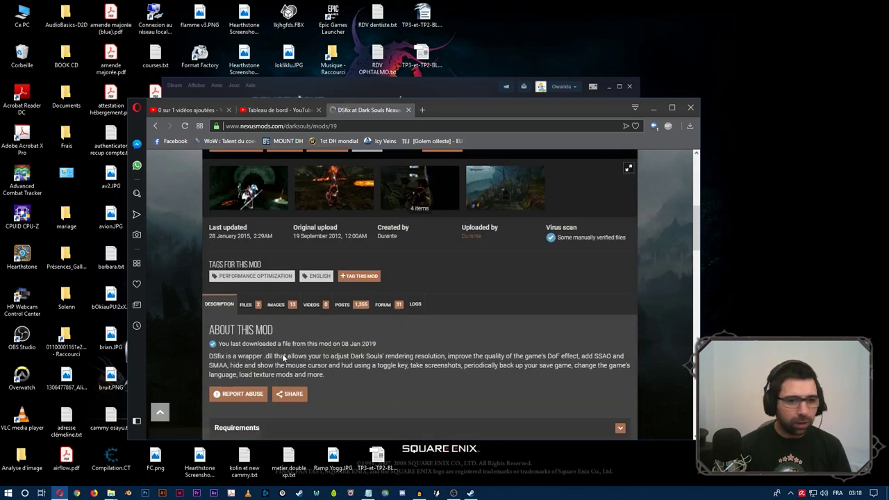
click(252, 306)
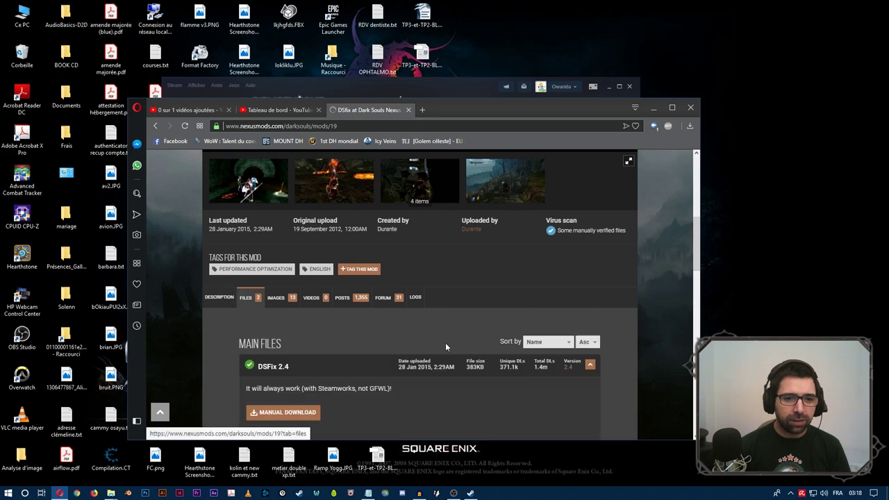
scroll(444, 342, down, 2)
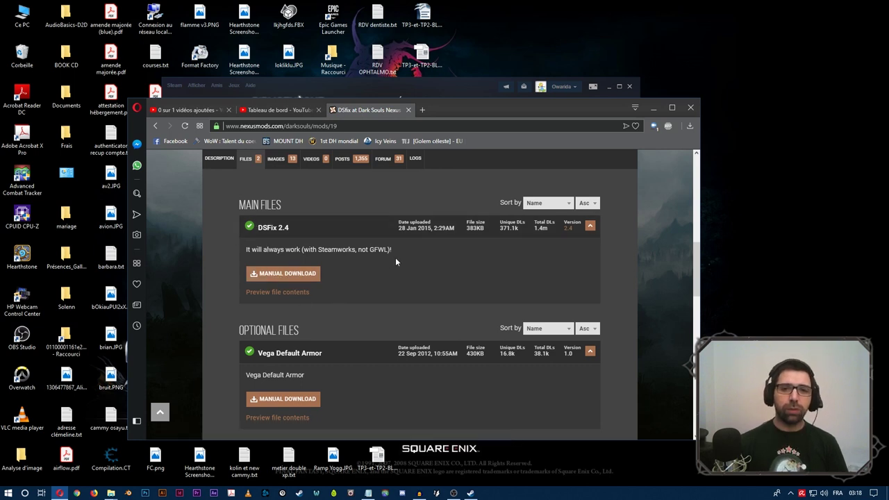
scroll(395, 261, up, 5)
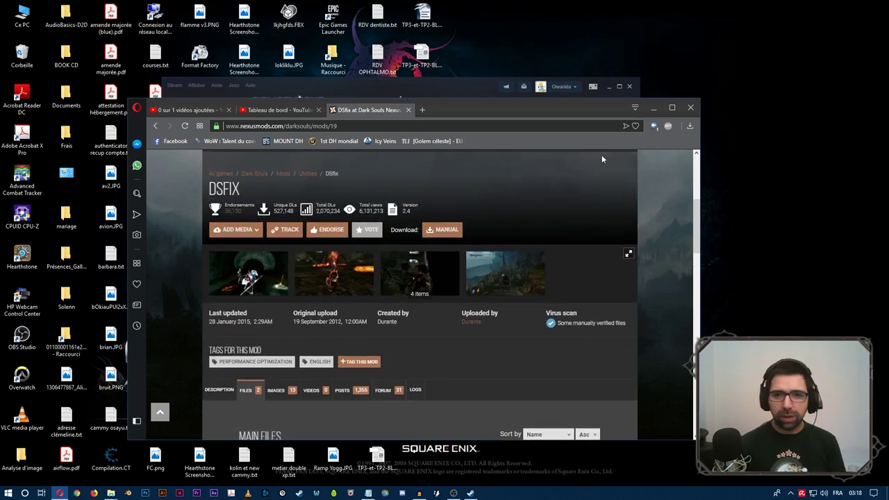
- Minimize the browser, switch to the Guide Instal DoA folder in File Explorer and briefly highlight the four downloaded files
click(652, 107)
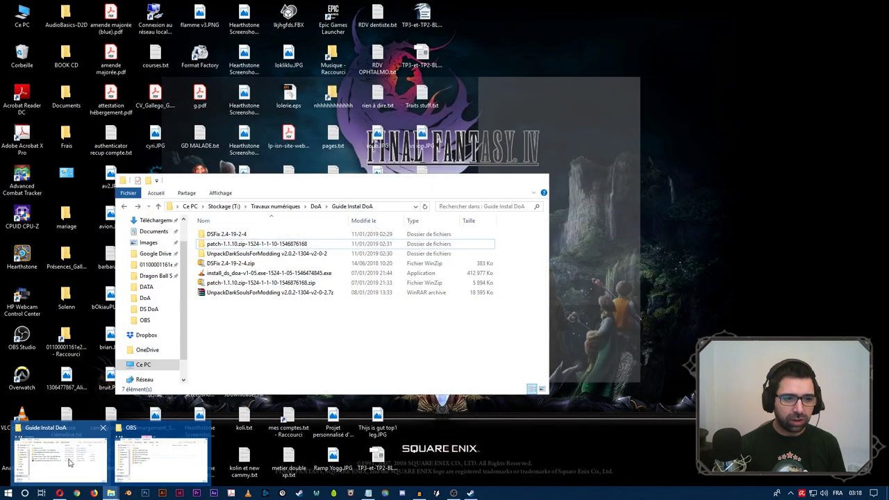
click(56, 448)
drag(295, 324, 213, 265)
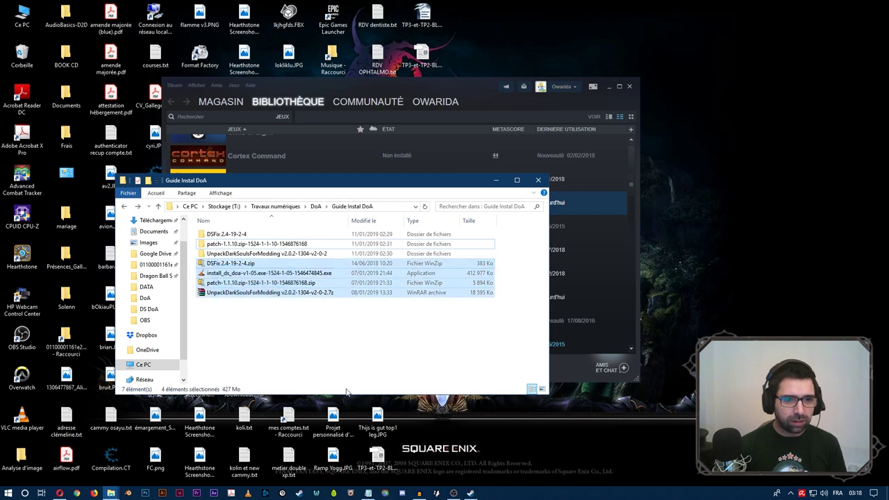
click(353, 338)
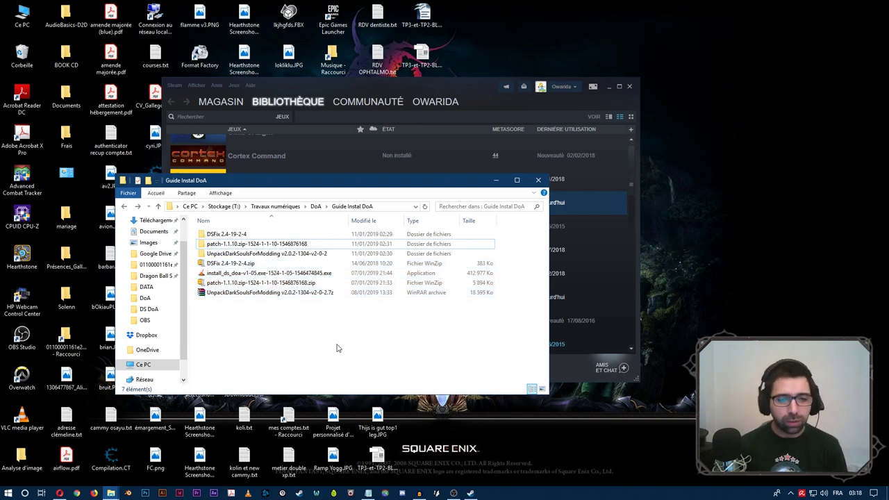
- Point out the install_ds_doa installer, clear that selection and select the UnpackDarkSoulsForModding v2.0.2 .7z archive
click(285, 274)
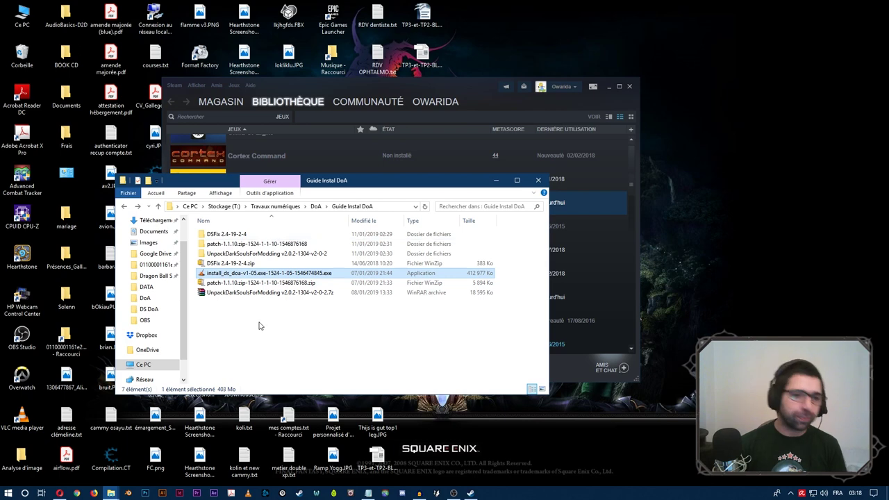
click(301, 323)
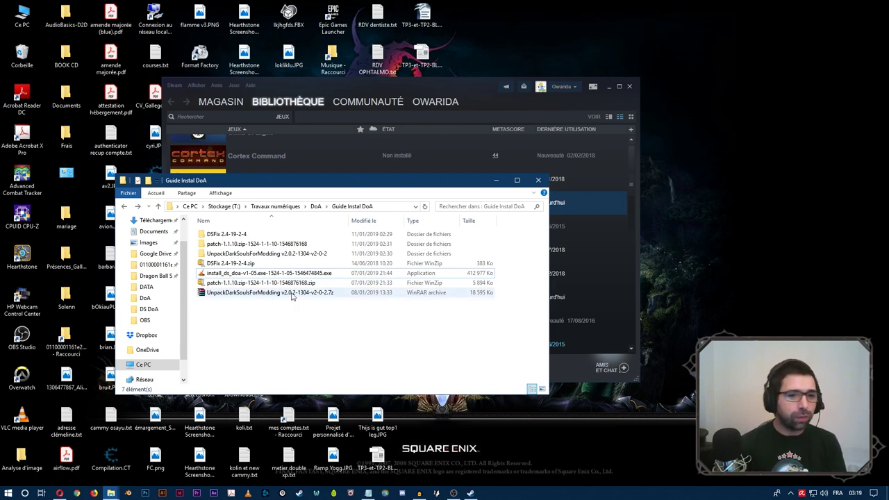
click(258, 295)
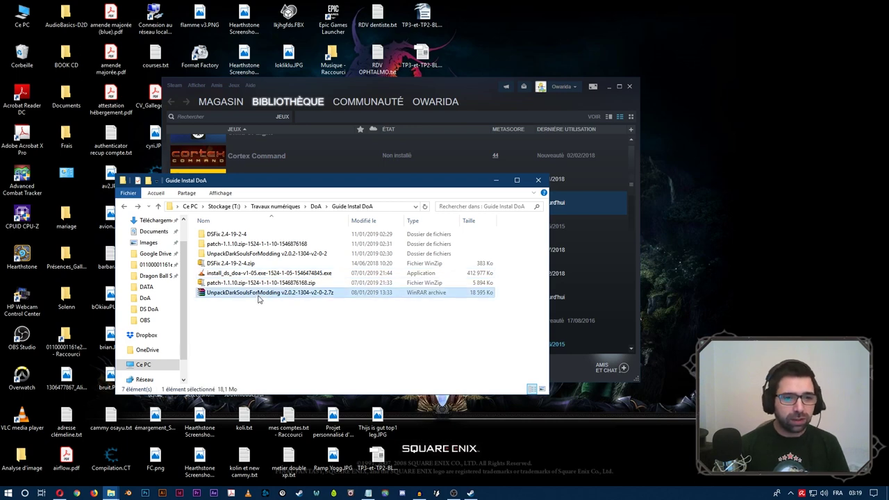
- Point out the three downloaded archives, the three extracted folders and the install_ds_doa installer, and clear the selection
ctrl+click(234, 284)
ctrl+click(233, 264)
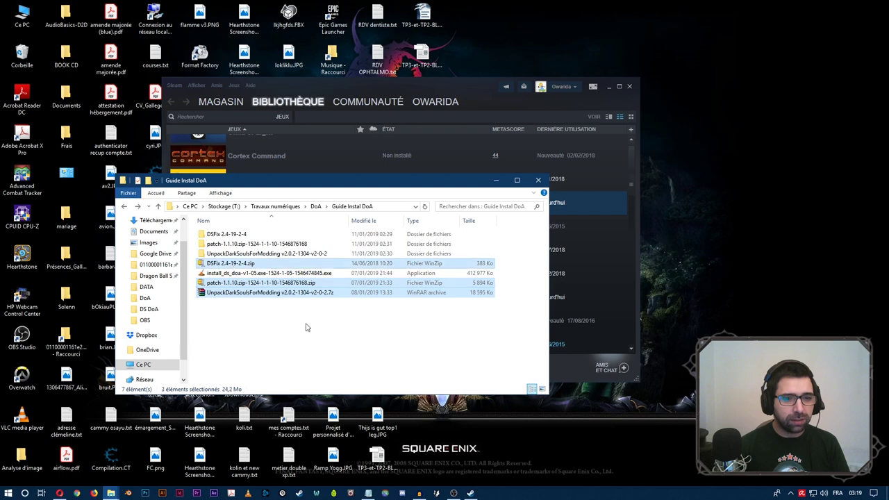
click(254, 254)
shift+click(233, 235)
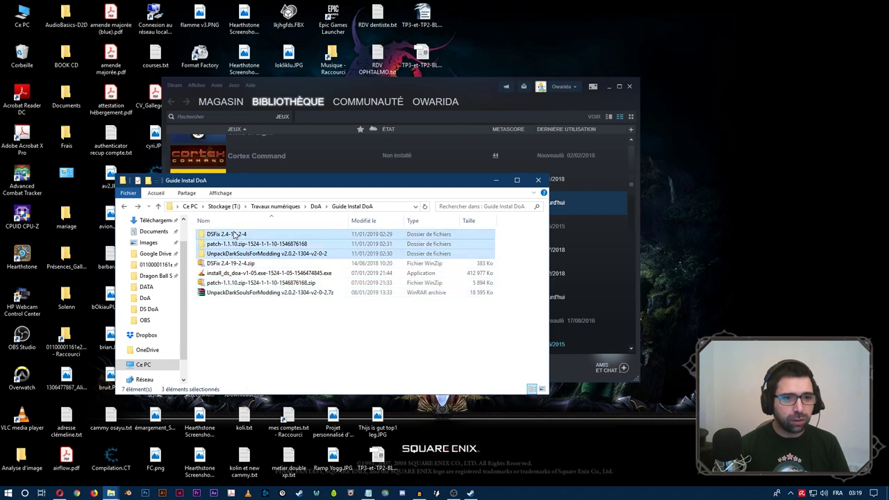
ctrl+click(261, 273)
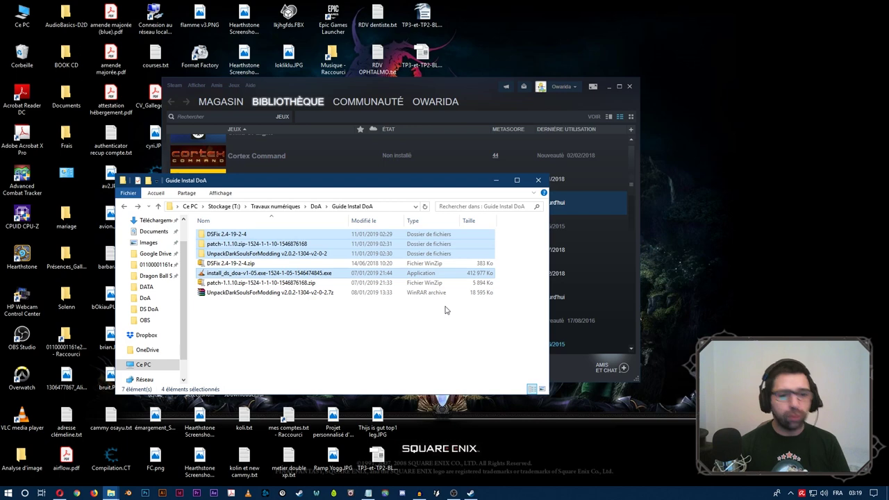
click(408, 324)
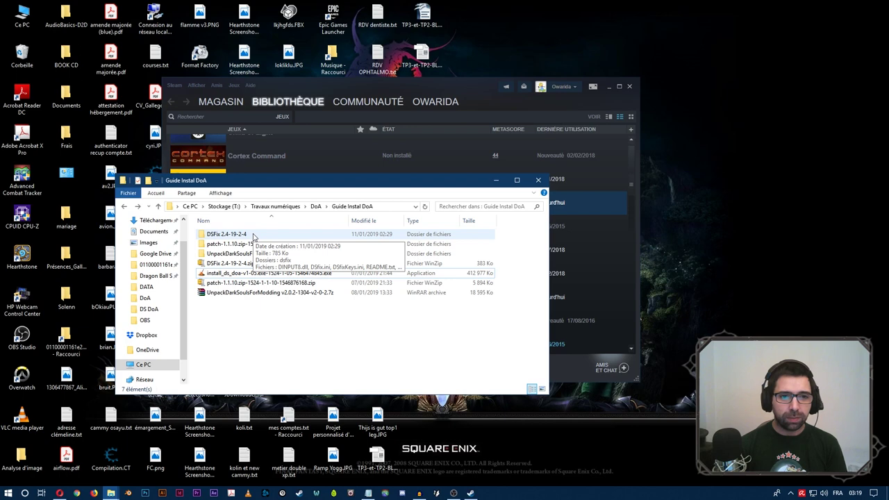
- Open the extracted DSFix 2.4-19-2-4 folder and select the dsfix folder, DINPUT8.dll, DSfix.ini and DSfixKeys.ini
drag(326, 181, 302, 222)
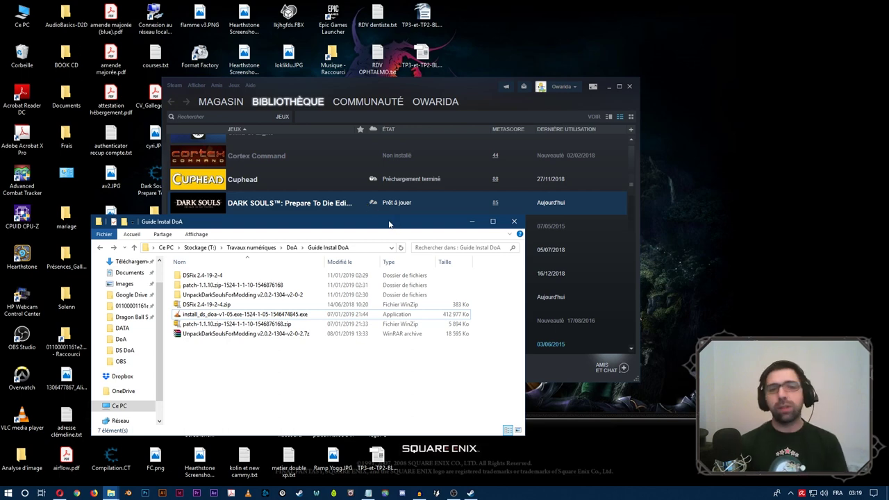
double_click(198, 276)
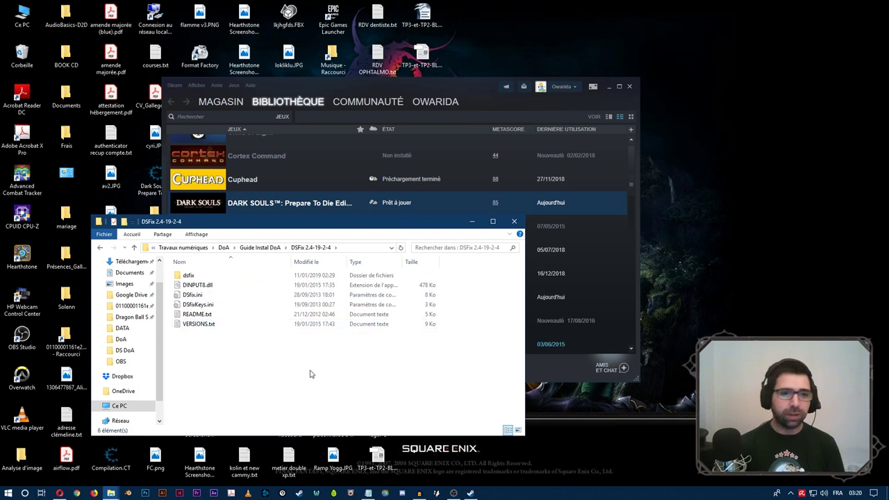
key(ctrl+a)
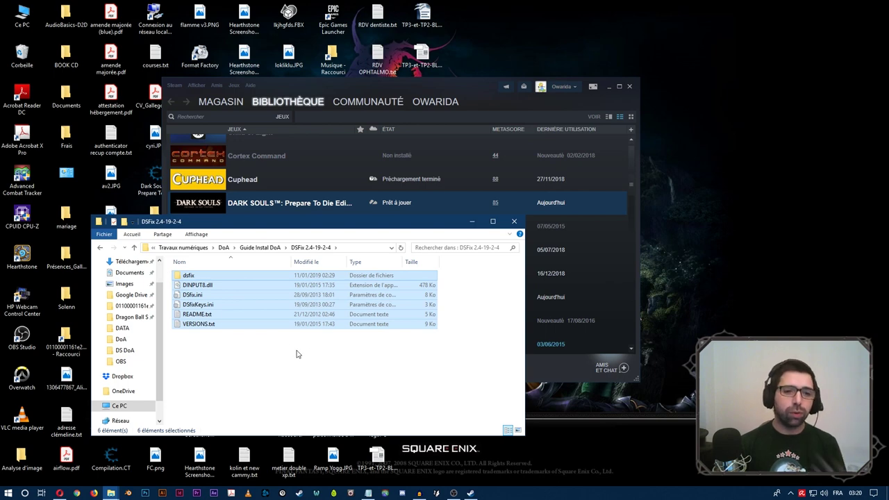
ctrl+click(205, 321)
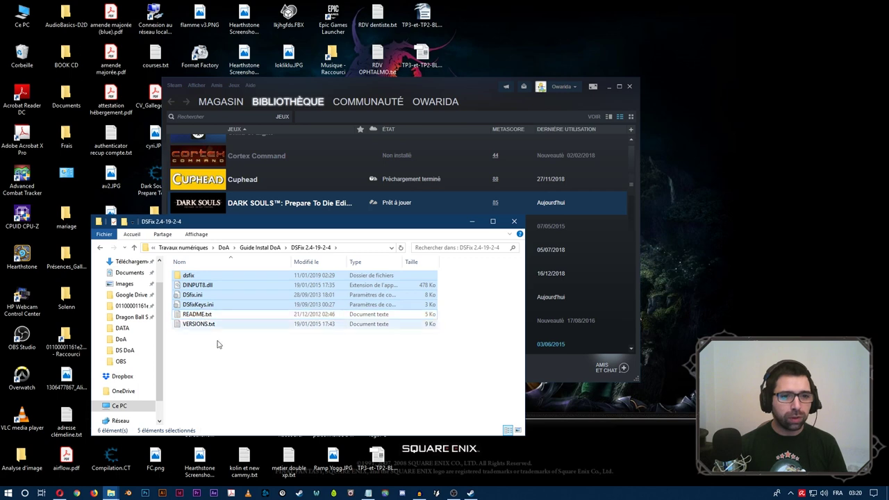
ctrl+click(234, 314)
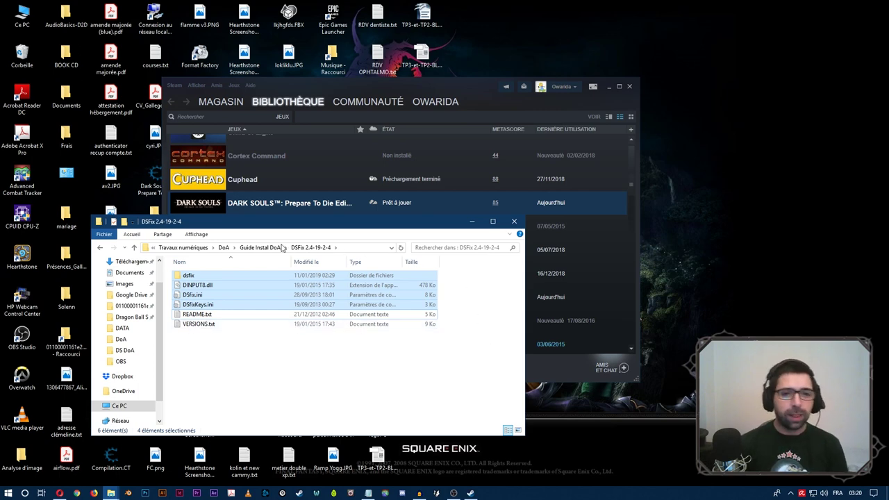
- Switch to Steam, browse the local files of DARK SOULS: Prepare To Die Edition and open the DATA folder
right_click(310, 207)
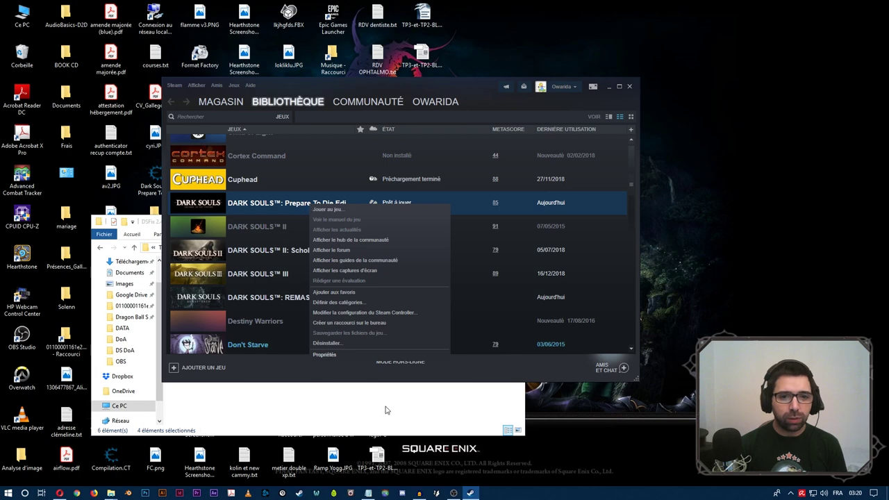
click(326, 355)
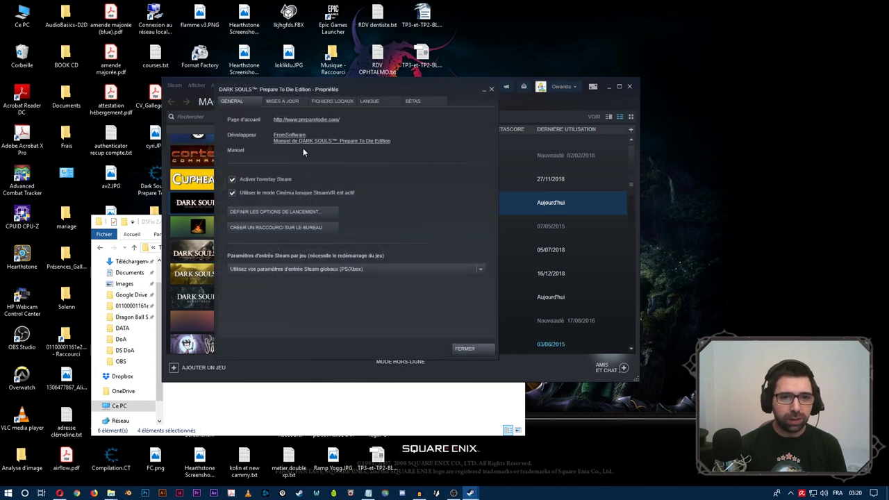
click(332, 101)
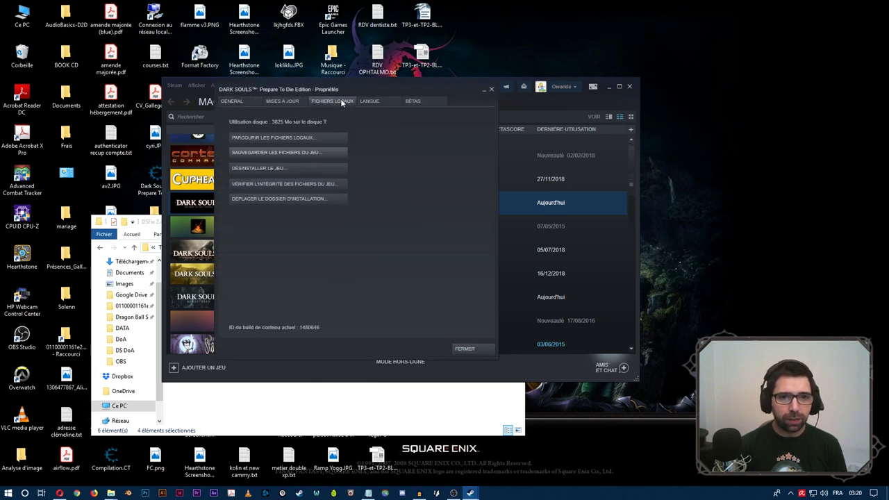
click(288, 139)
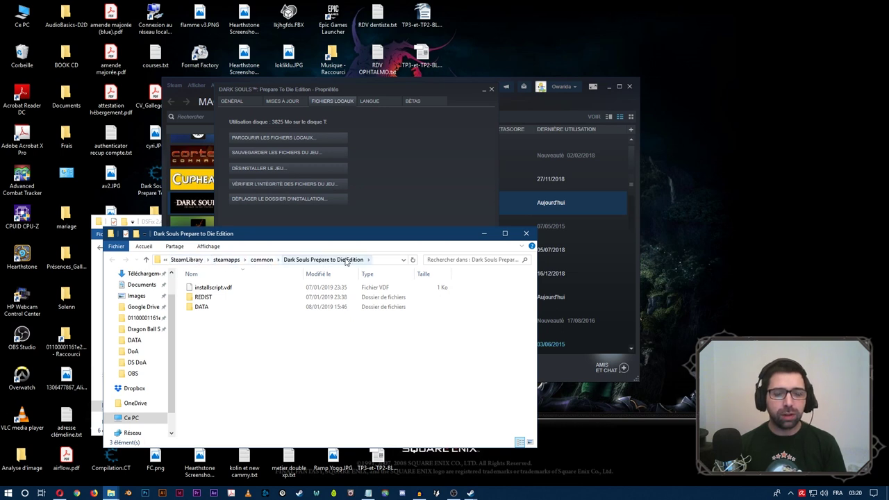
click(234, 273)
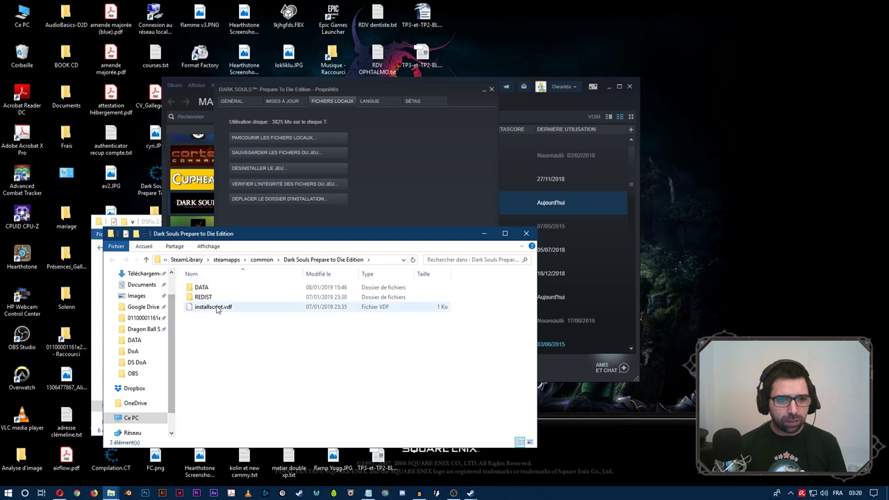
double_click(213, 289)
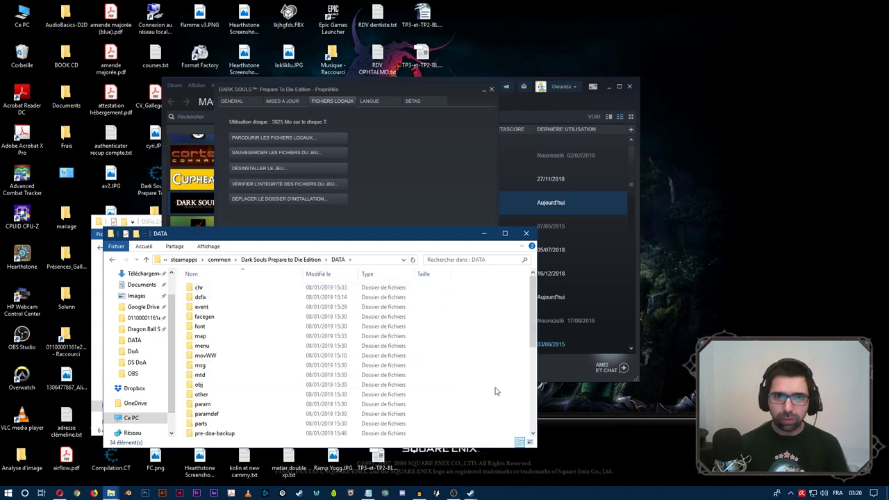
- Locate DSfix.ini, DSfix.log and DSfixKeys.ini in the DATA folder, clear the selection and close the game's Steam properties
right_click(471, 360)
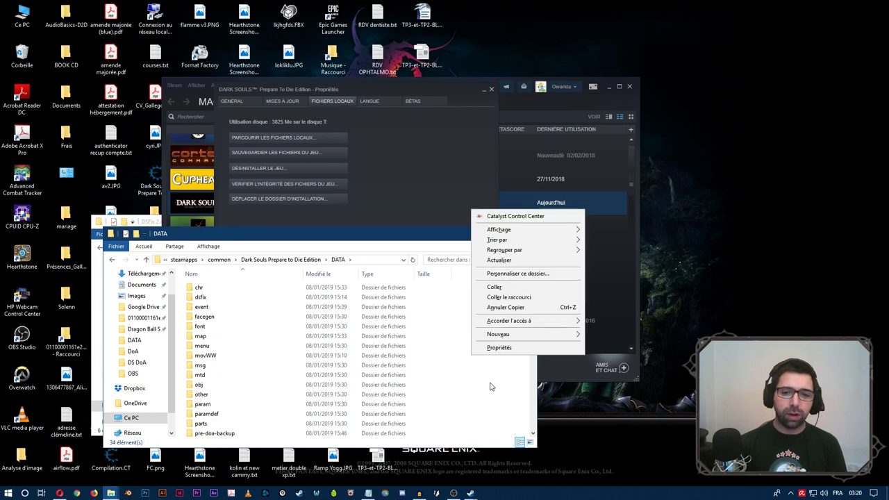
key(Escape)
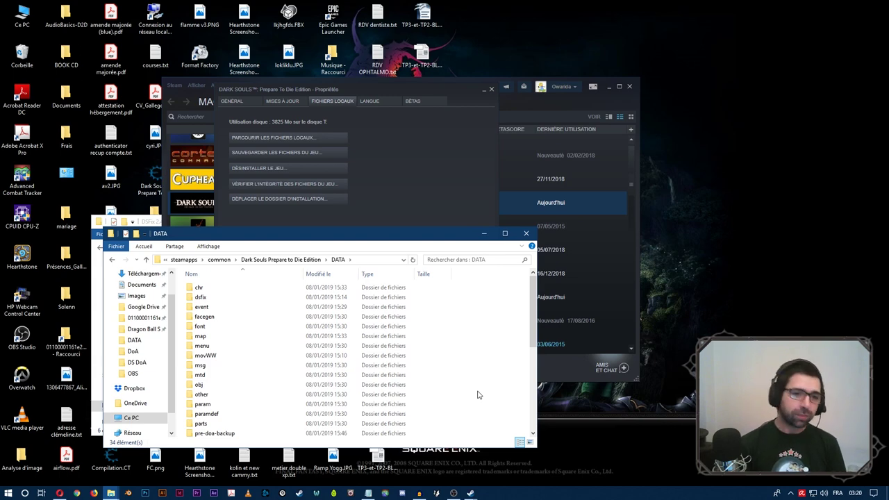
scroll(477, 389, down, 6)
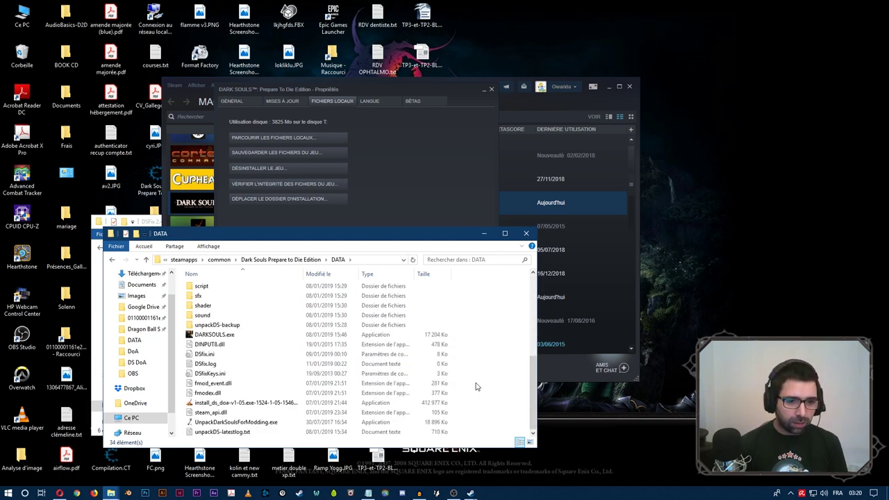
click(219, 375)
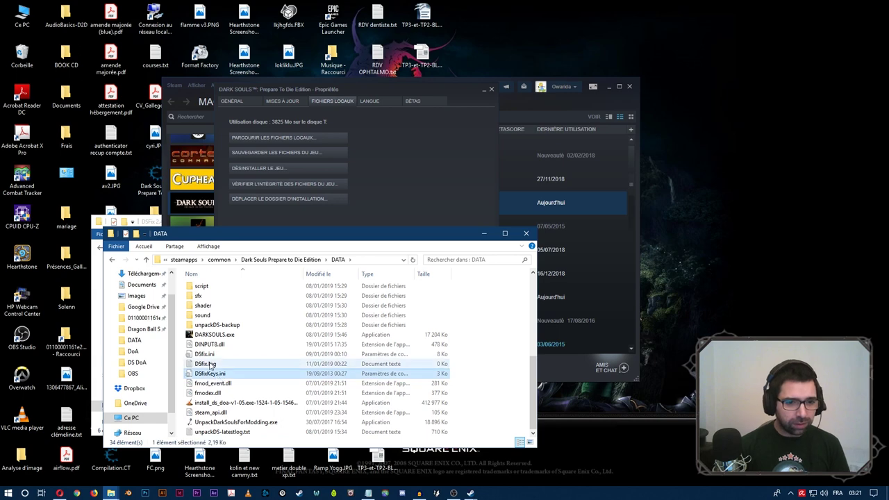
click(199, 357)
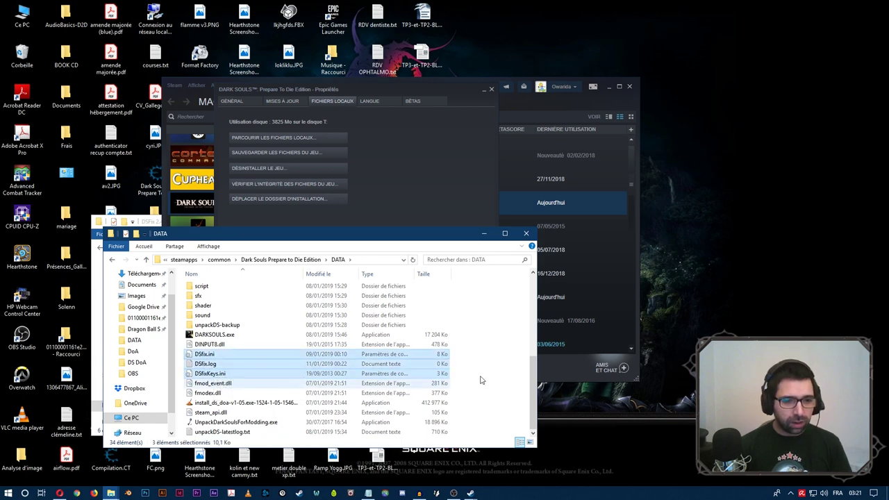
click(511, 363)
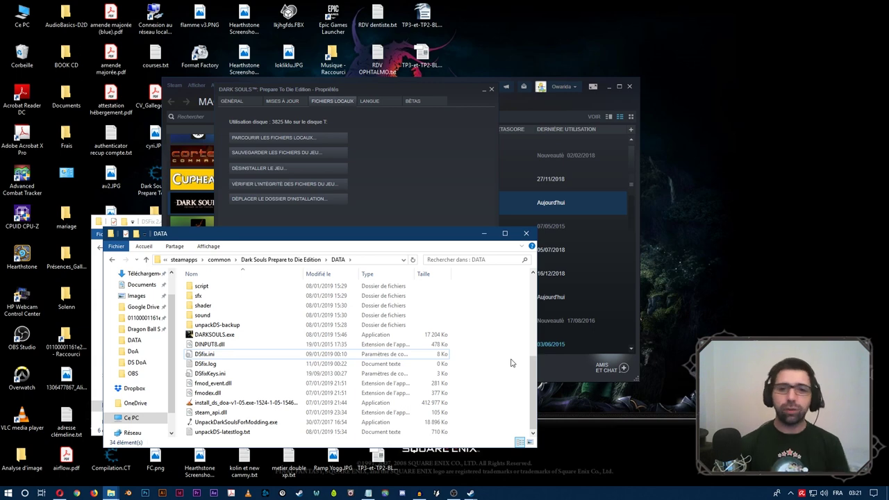
click(491, 89)
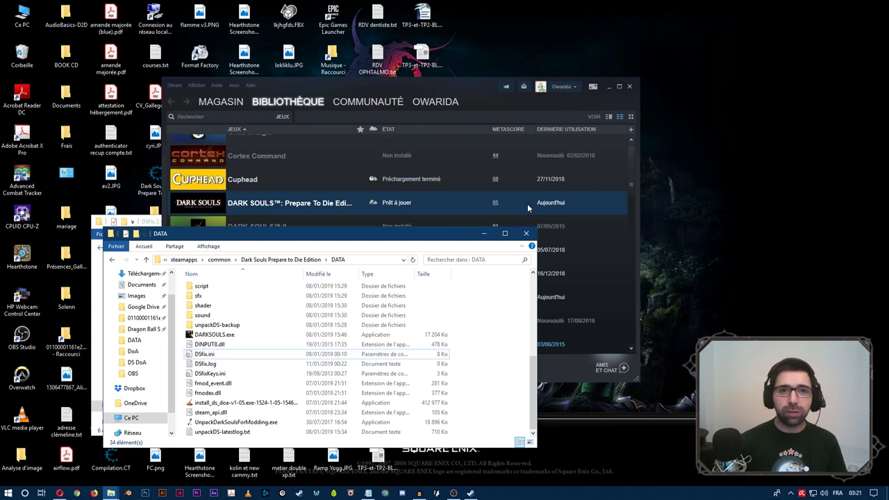
- Open DSfix.ini from the DATA folder in Bloc-notes
click(227, 355)
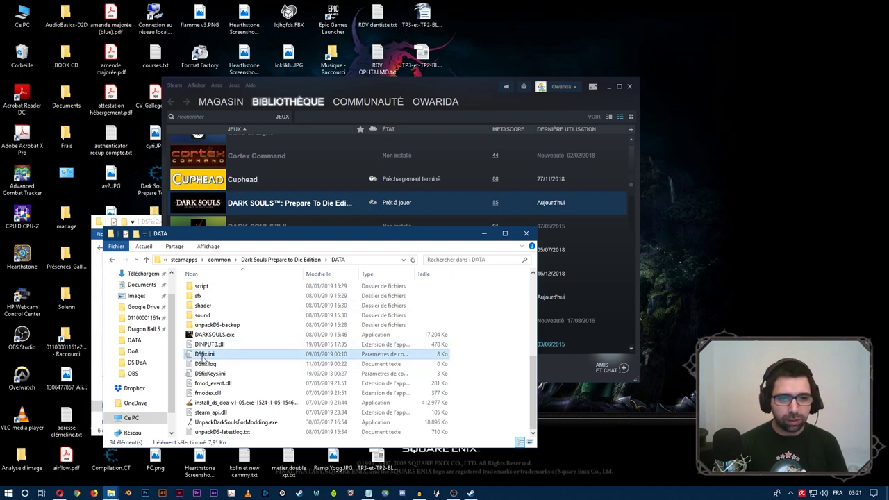
double_click(227, 356)
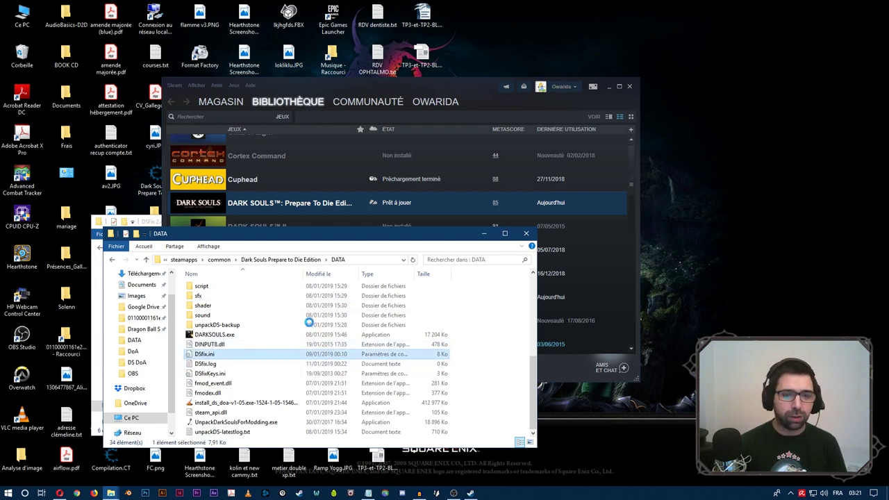
right_click(229, 355)
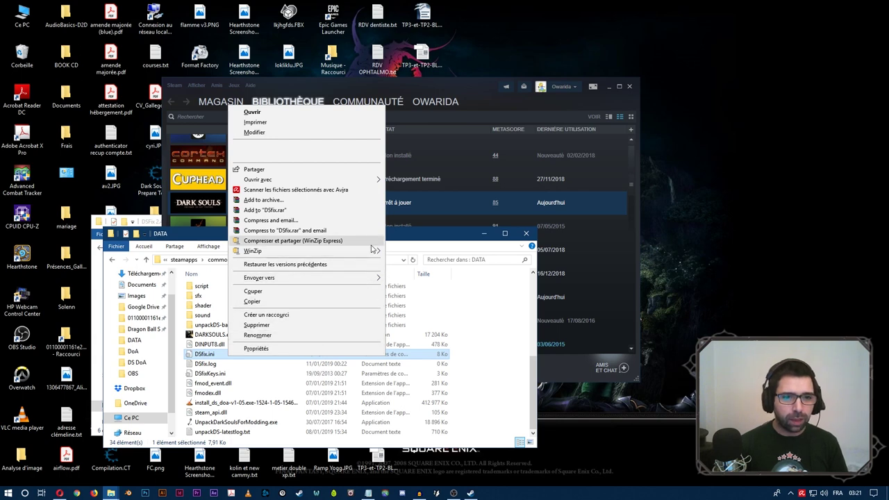
mouse_move(366, 180)
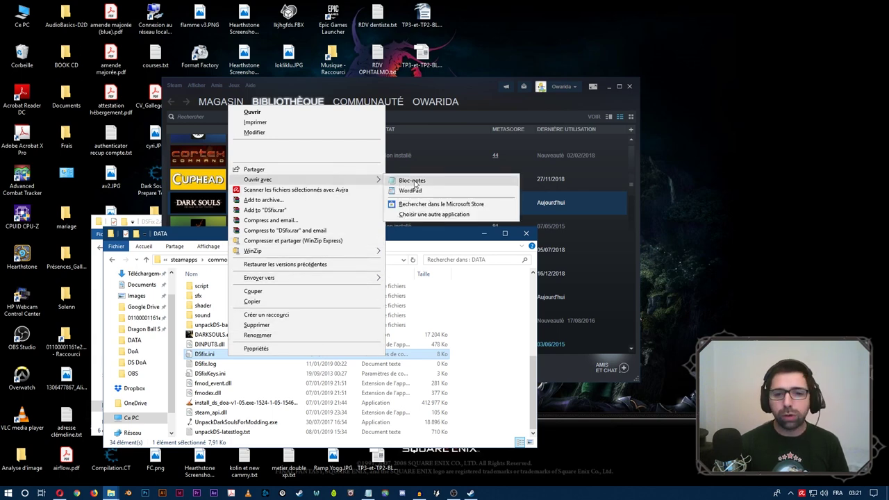
click(414, 182)
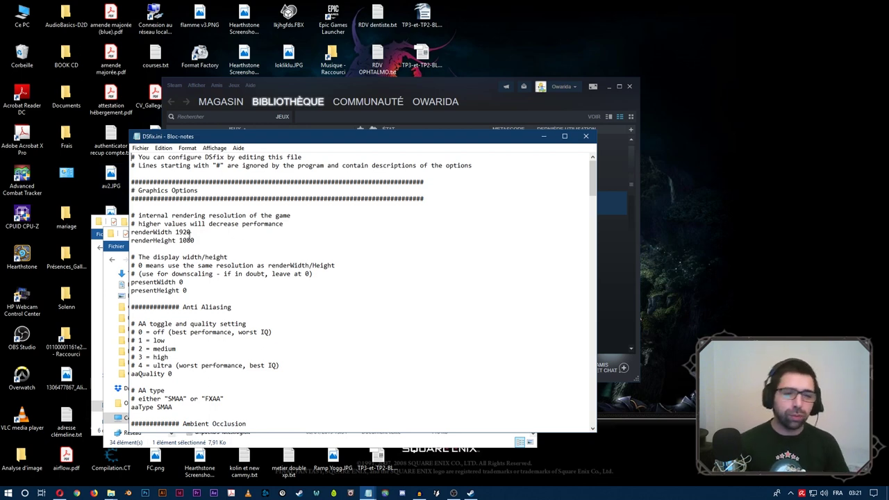
- Examine the renderWidth and renderHeight values and the note on leaving the display width and height at 0
drag(195, 240, 178, 231)
click(209, 241)
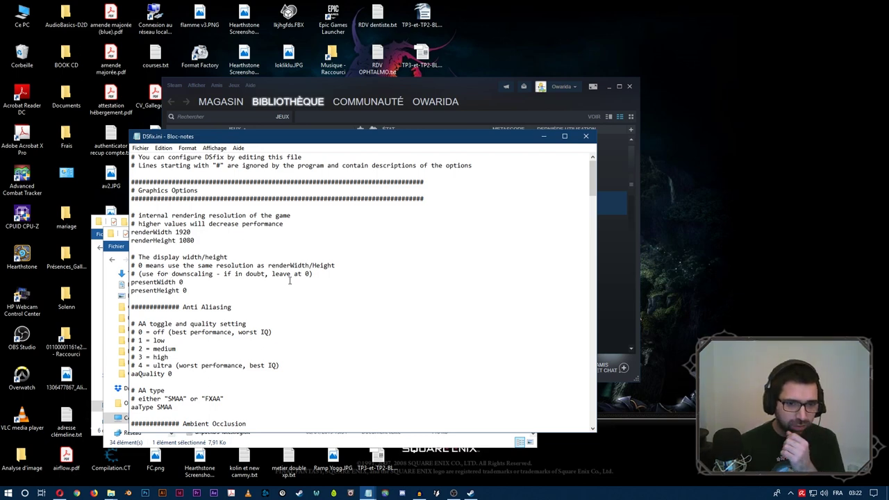
drag(224, 273, 314, 275)
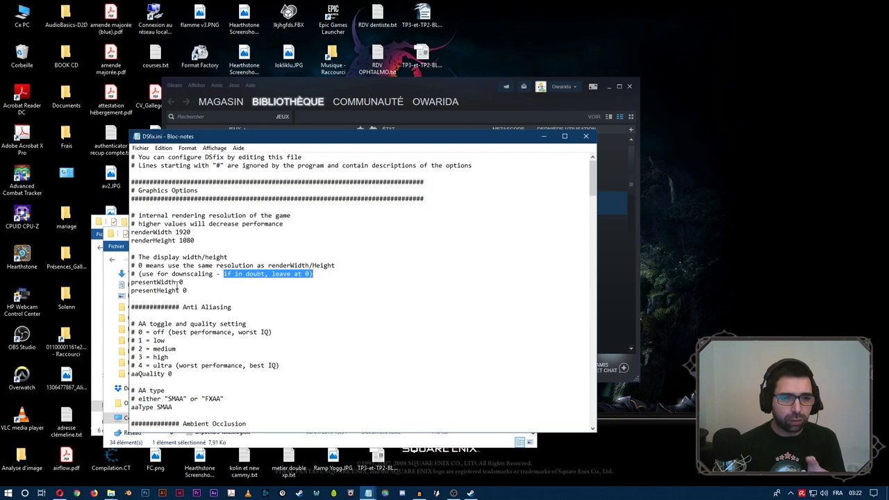
- Try a presentHeight value of 1 in DSfix.ini and set it back to 0
click(205, 290)
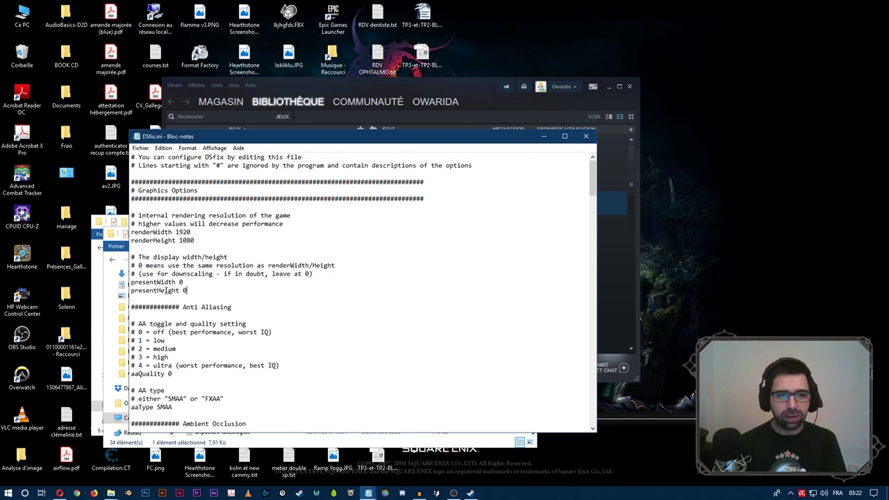
key(BackSpace)
text(1)
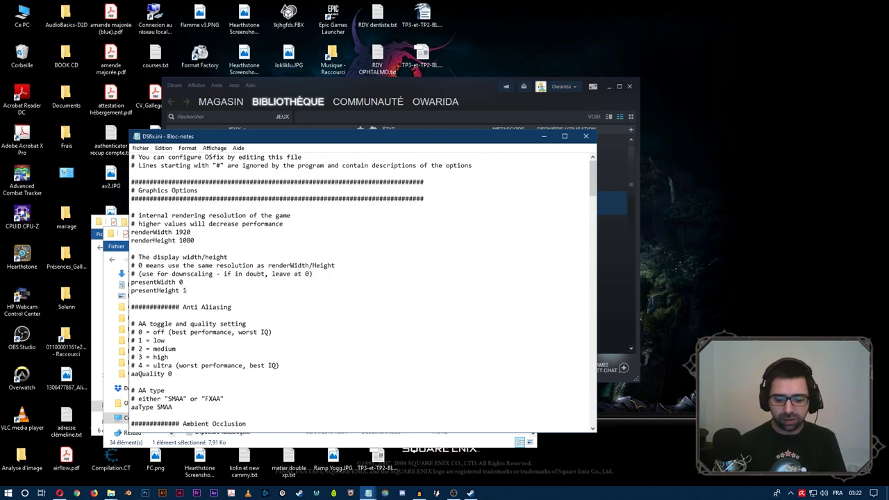
key(BackSpace)
text(0)
- Examine the aaQuality and aaType anti-aliasing options and the Ambient Occlusion settings in DSfix.ini
scroll(224, 272, down, 2)
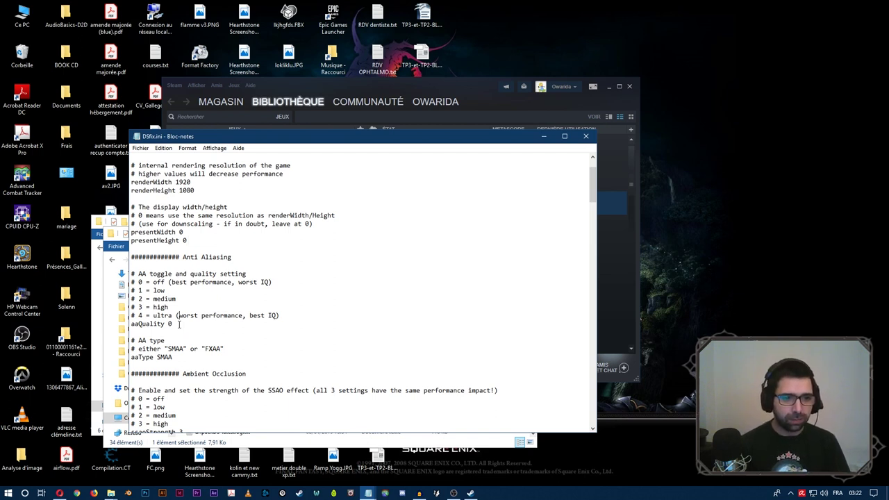
double_click(170, 324)
scroll(228, 336, down, 3)
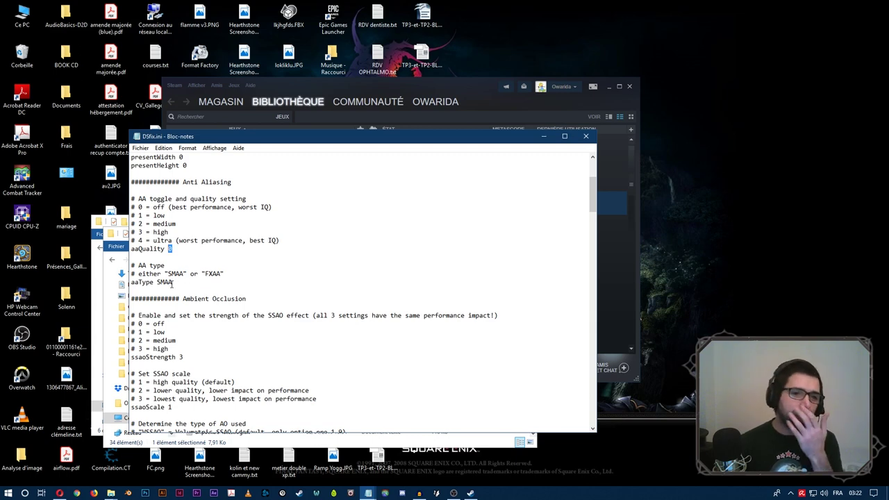
click(181, 247)
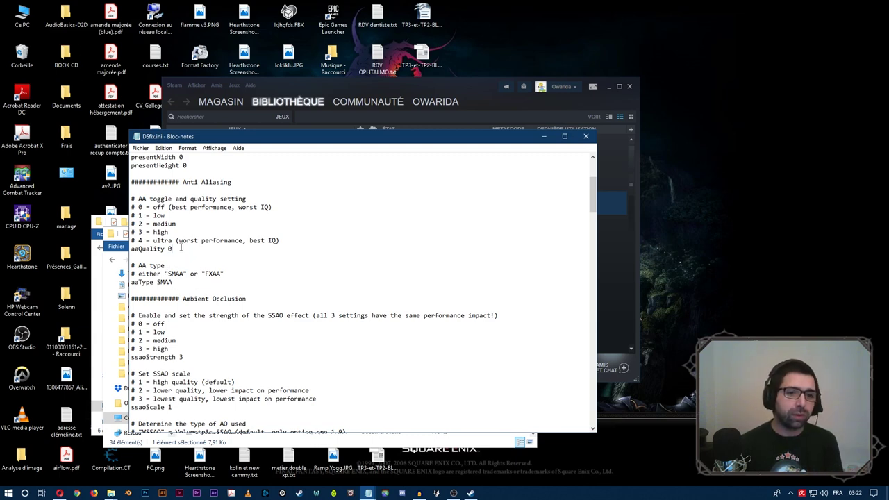
scroll(184, 246, down, 1)
scroll(190, 247, down, 2)
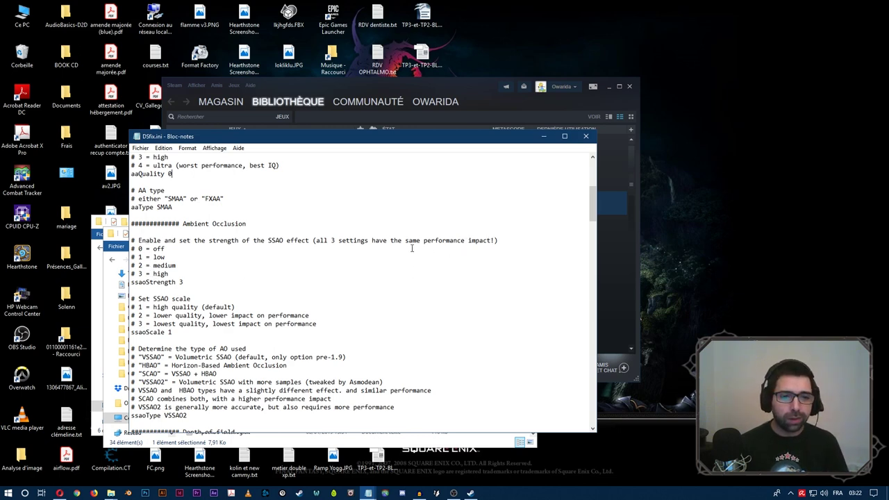
- Examine the ssaoStrength, ssaoScale and ssaoType options and their performance notes in the Ambient Occlusion section of DSfix.ini
scroll(411, 248, up, 3)
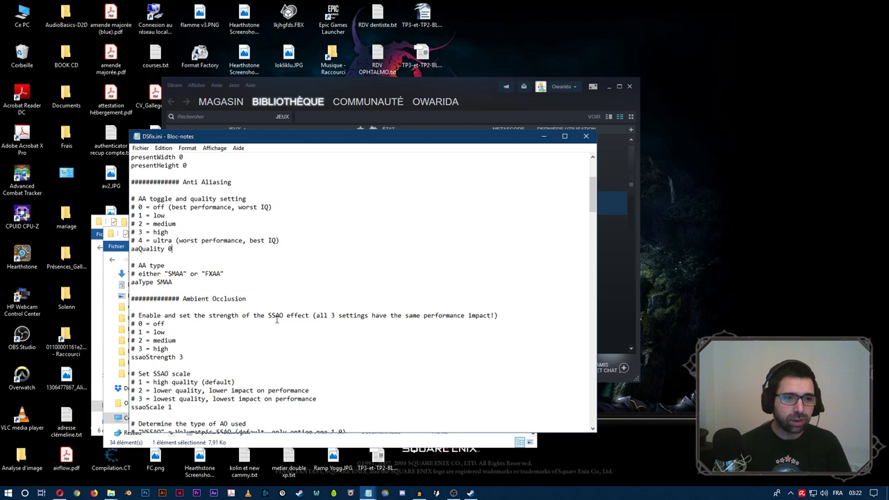
scroll(392, 321, down, 1)
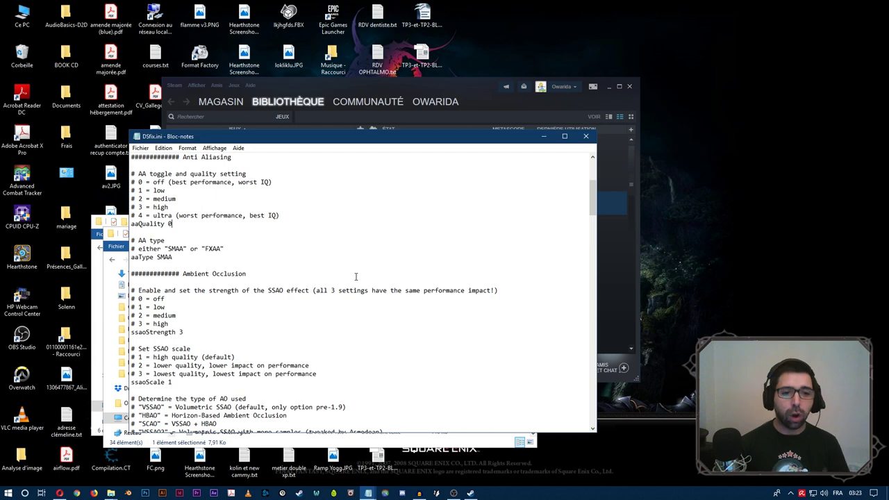
scroll(351, 274, down, 3)
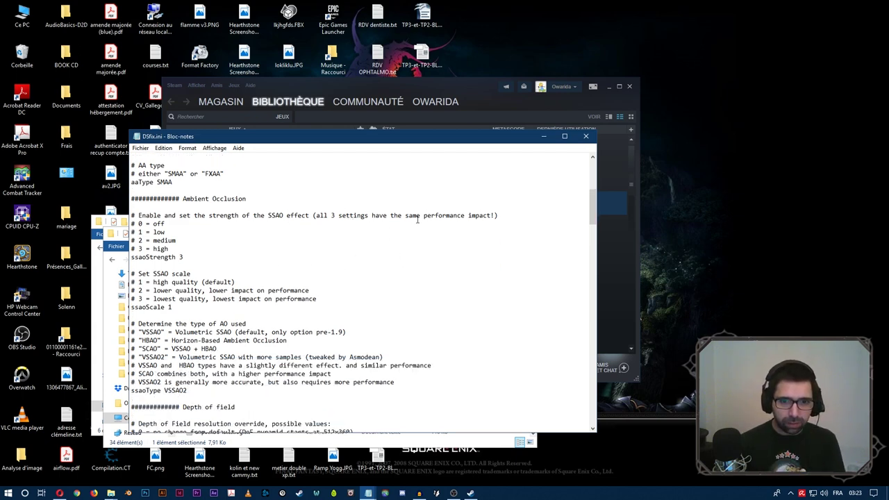
drag(319, 215, 504, 217)
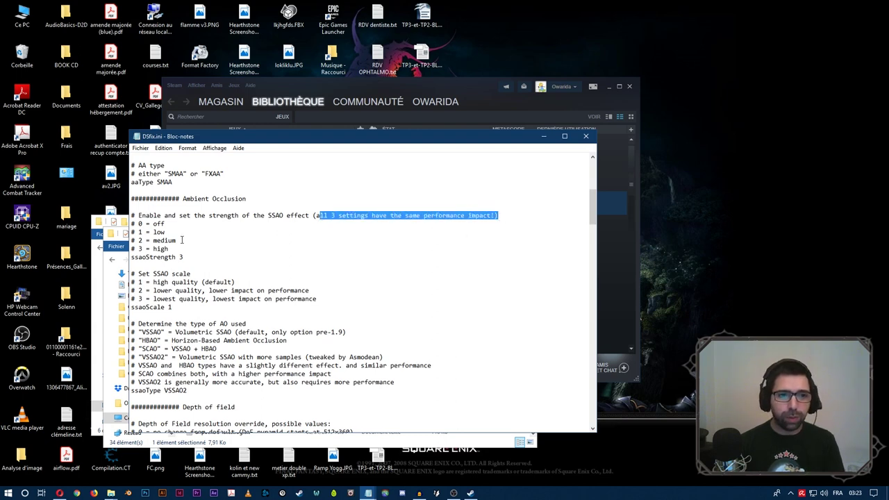
click(350, 222)
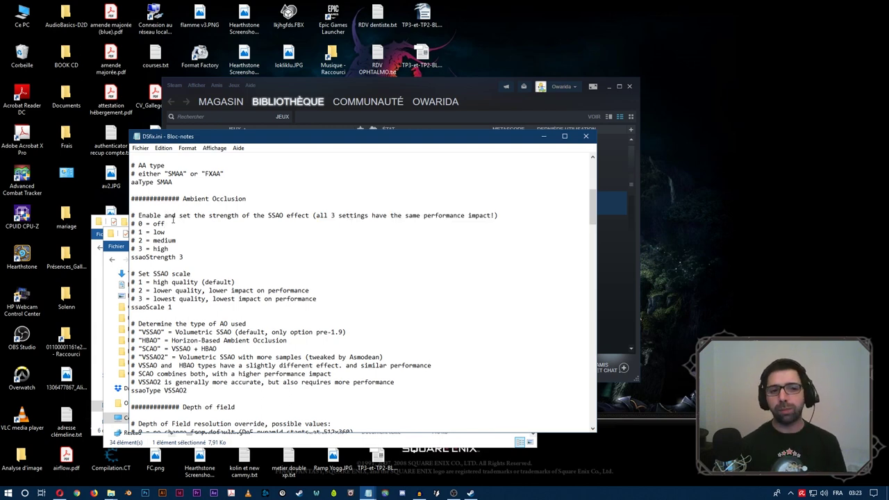
scroll(190, 243, down, 1)
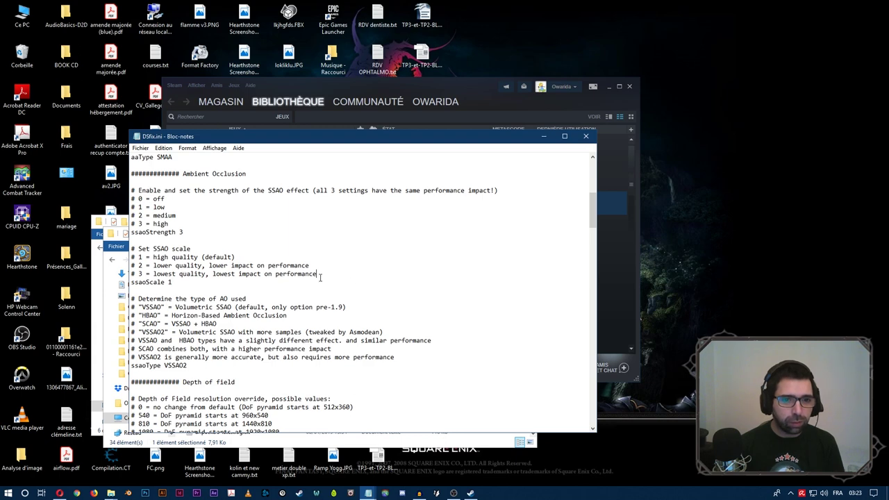
drag(318, 273, 137, 258)
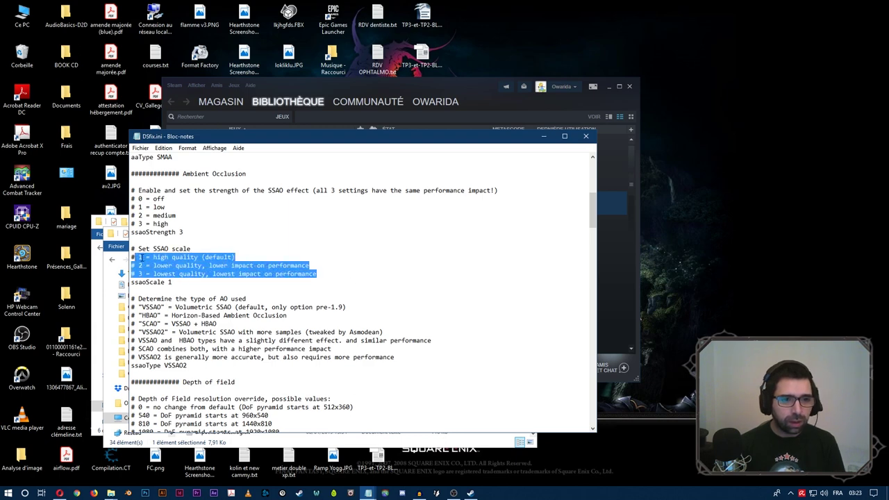
click(153, 265)
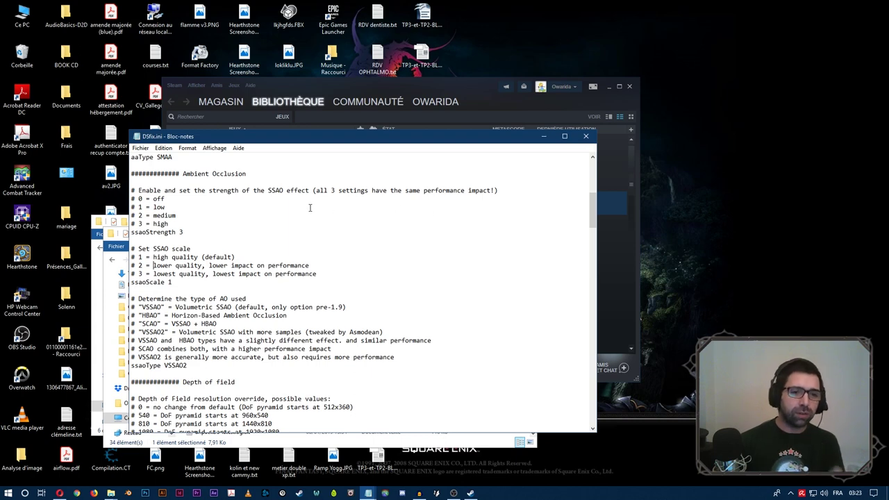
scroll(234, 229, down, 1)
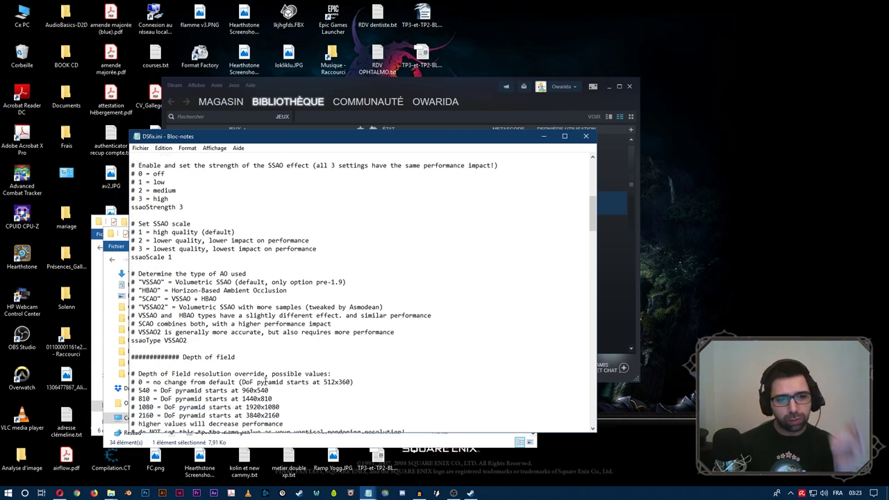
scroll(247, 296, down, 1)
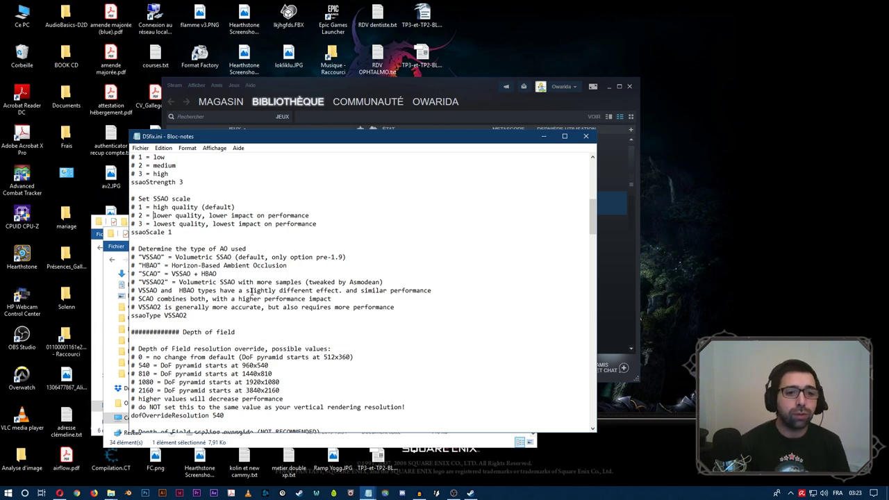
- Examine the Depth of field settings dofOverrideResolution, disableDofScaling and dofBlurAmount with their suggested values
scroll(224, 305, down, 2)
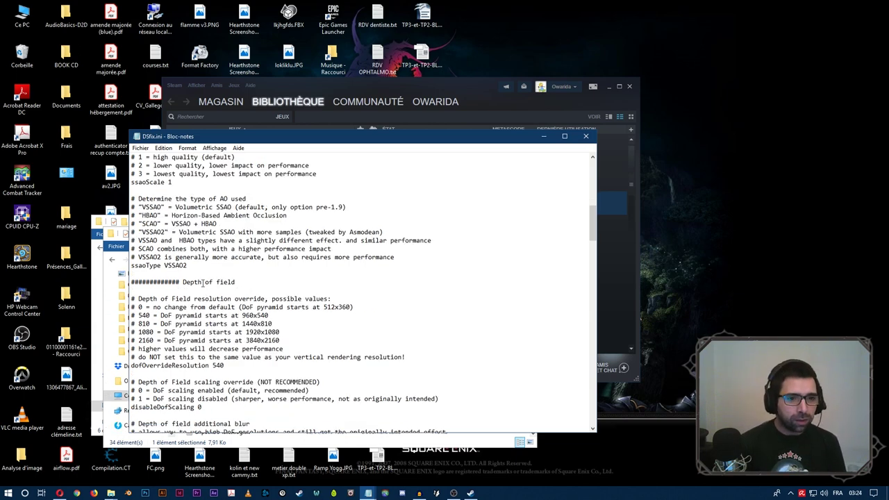
scroll(219, 301, down, 4)
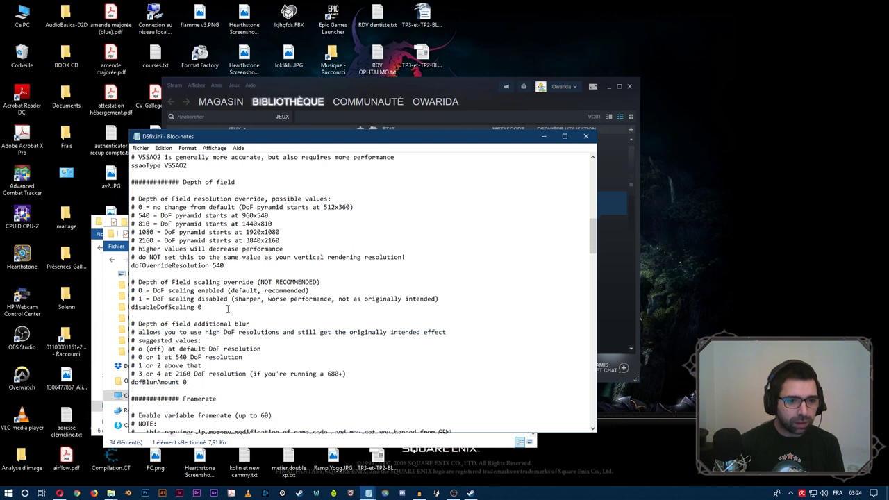
scroll(227, 309, down, 2)
scroll(229, 301, up, 2)
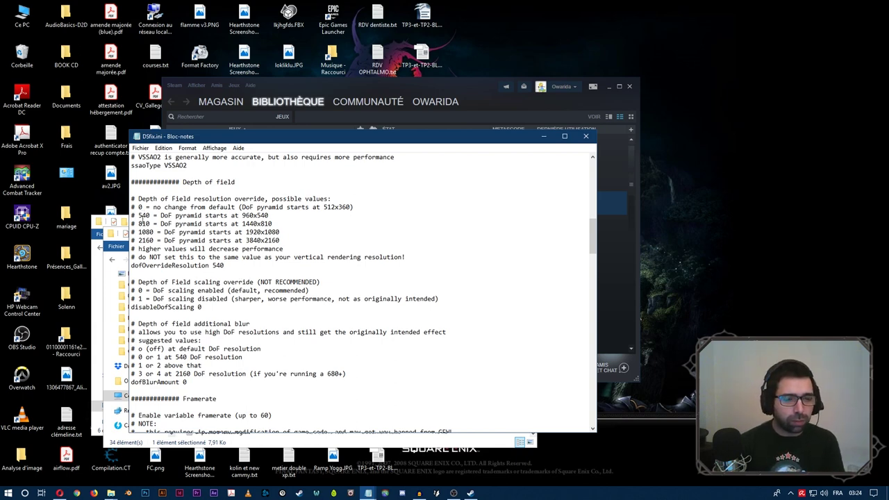
click(284, 267)
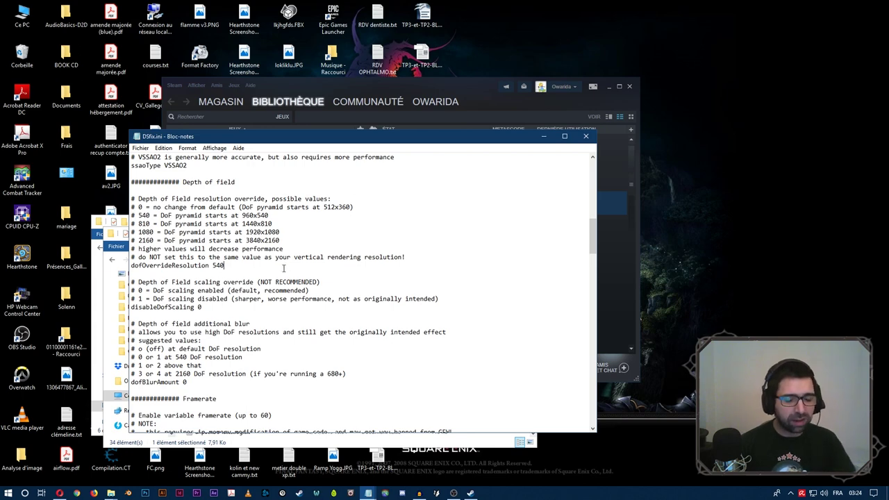
scroll(284, 269, down, 1)
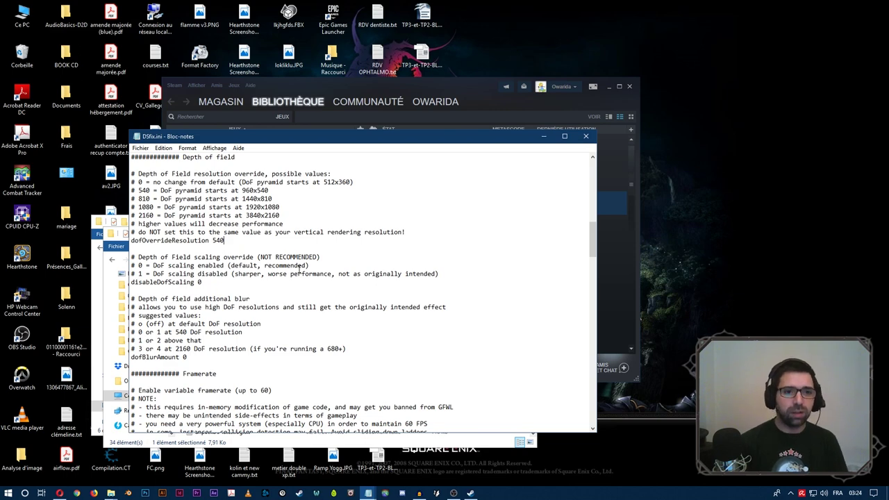
scroll(238, 235, down, 1)
click(252, 219)
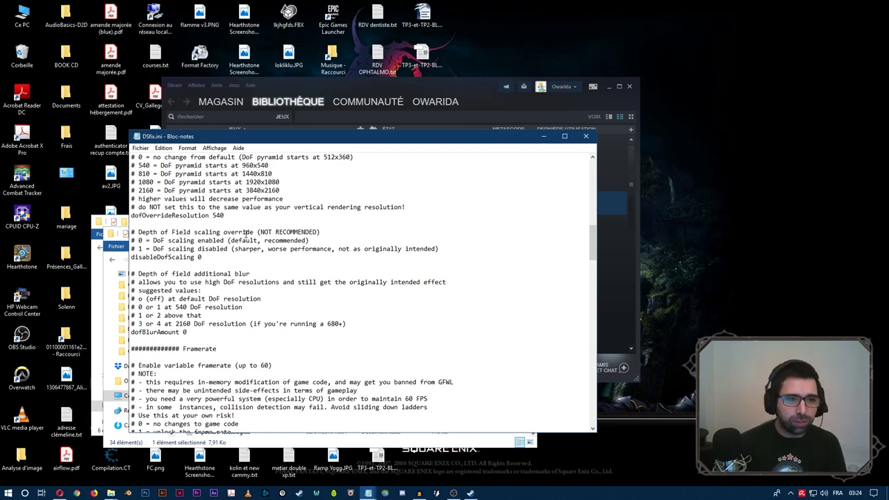
scroll(246, 234, down, 2)
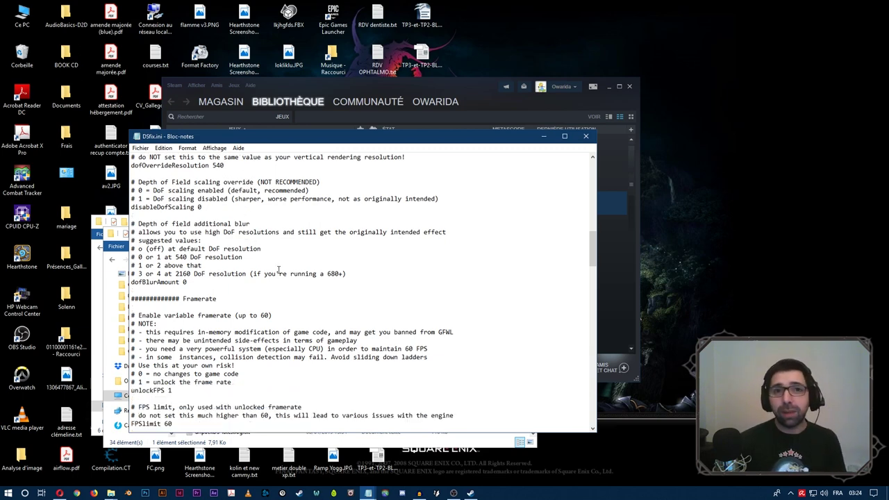
click(207, 209)
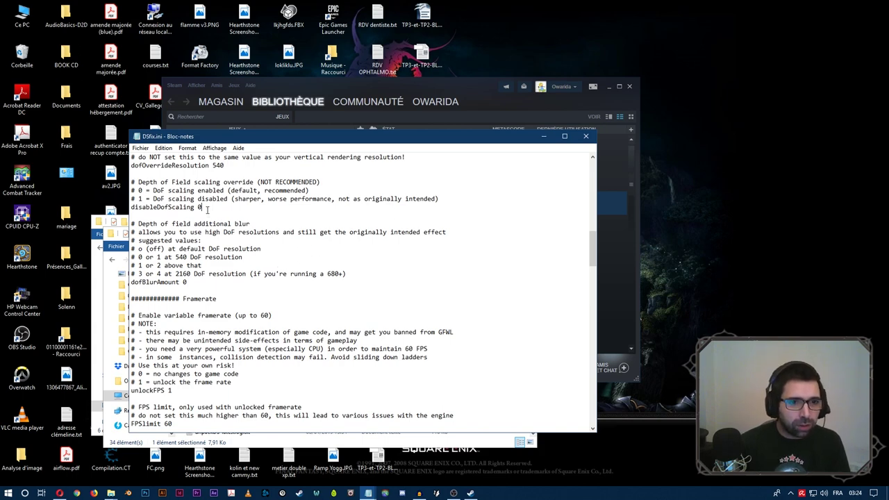
click(197, 282)
scroll(216, 297, down, 1)
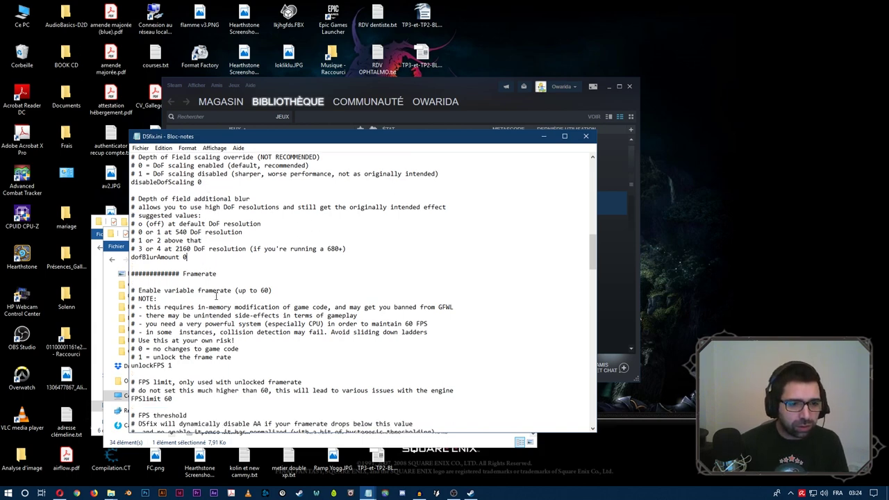
- Examine the unlockFPS and FPSlimit settings in the Framerate section, including the note on limits above 60
scroll(216, 297, down, 2)
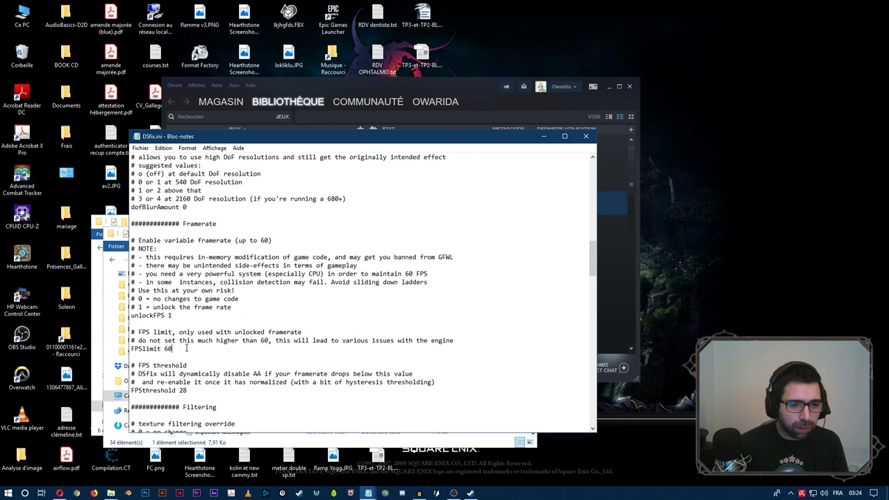
click(184, 314)
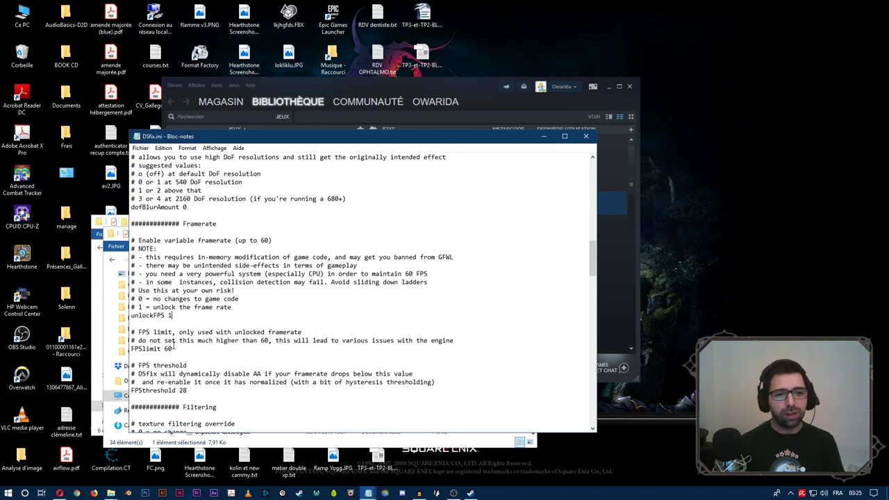
drag(173, 348, 164, 349)
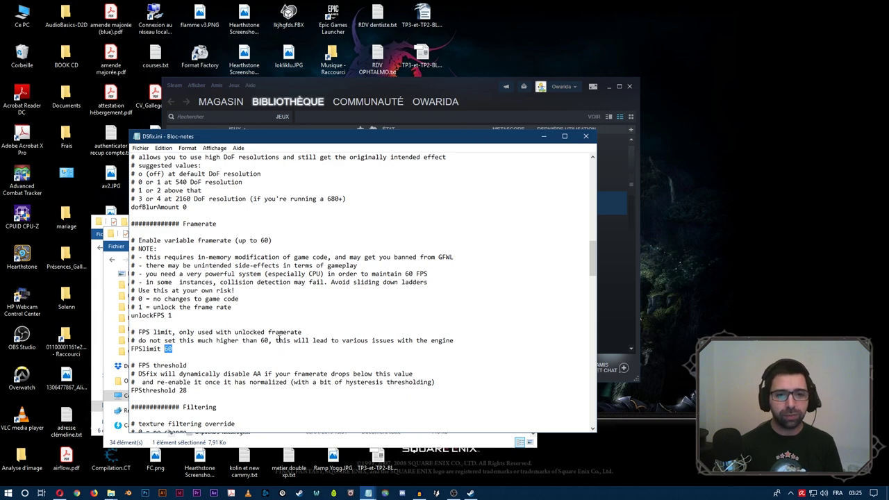
drag(279, 340, 455, 340)
click(389, 353)
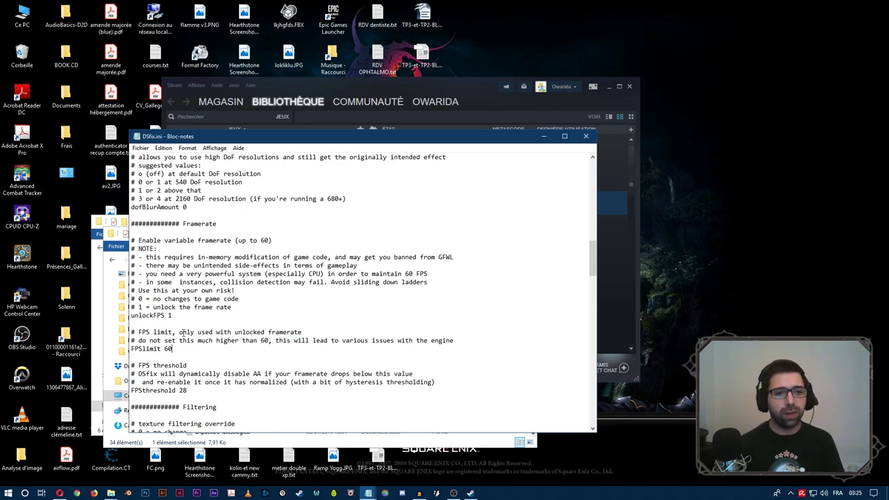
click(177, 308)
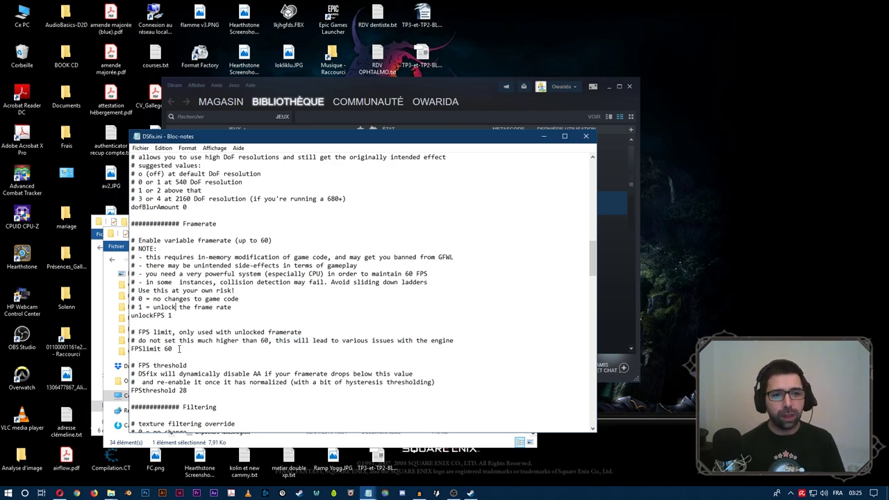
drag(178, 348, 164, 349)
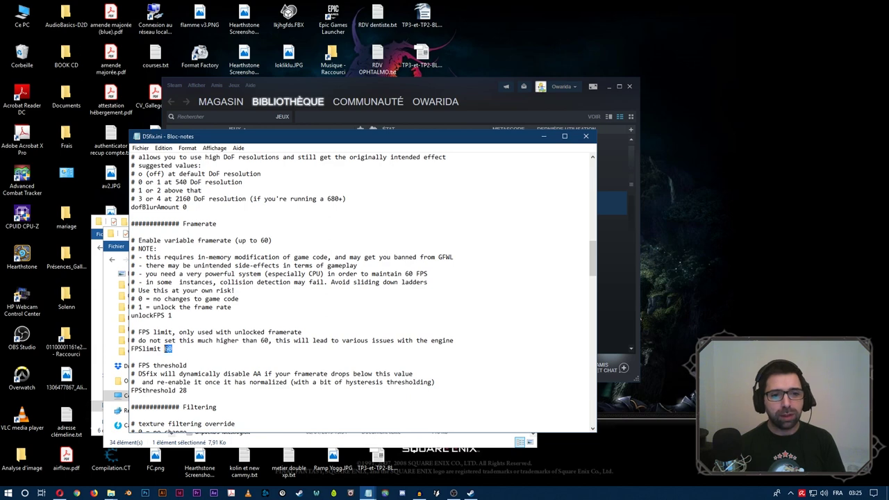
click(175, 319)
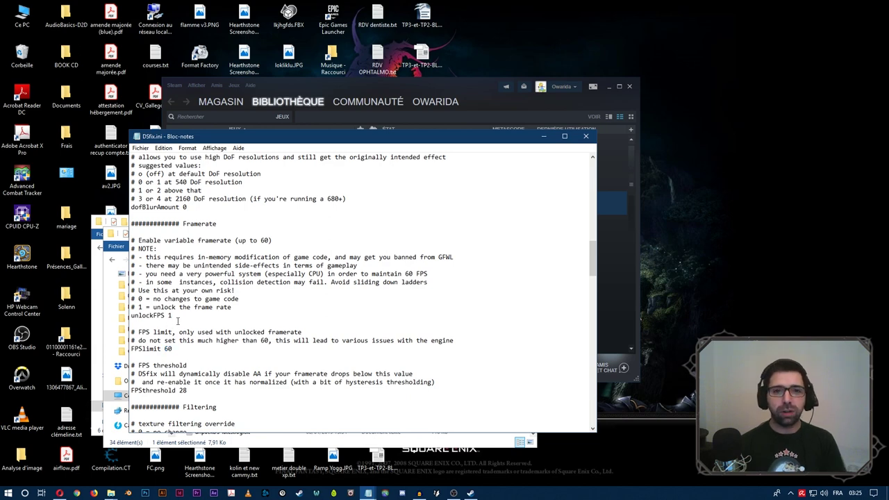
drag(182, 314, 165, 316)
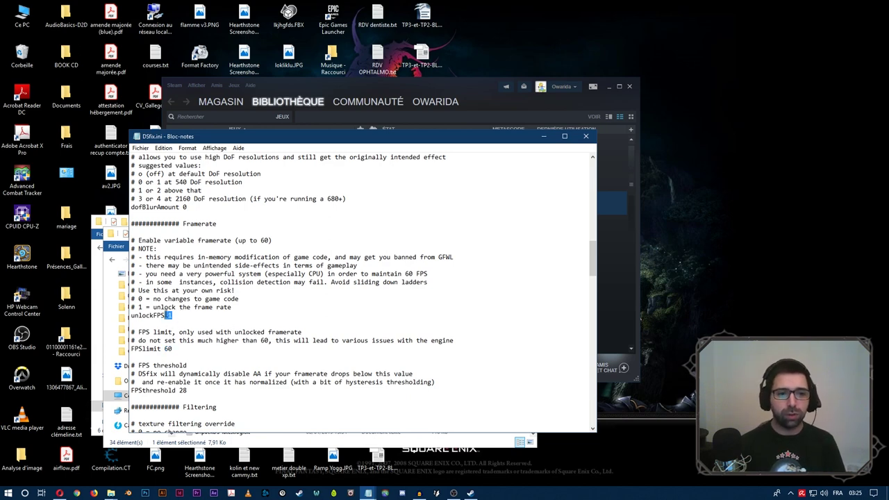
drag(179, 348, 156, 349)
click(182, 347)
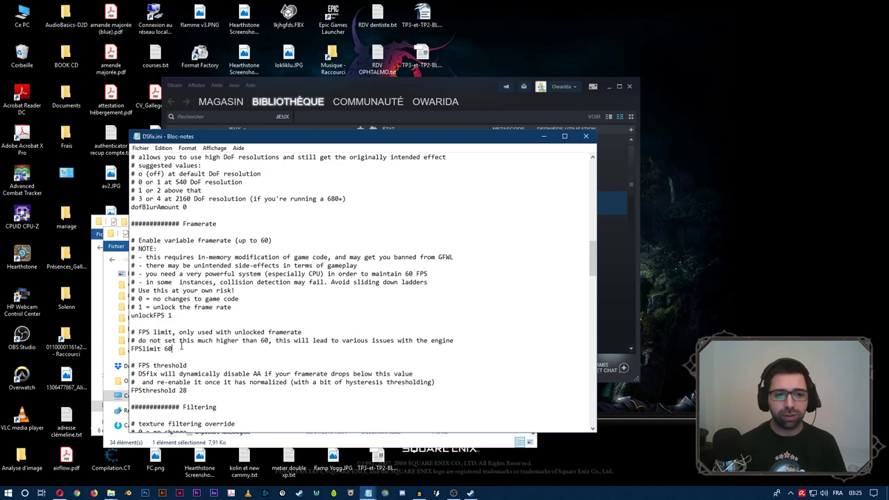
- Examine the texture filtering, HUD, window and mouse cursor, and save game backup options in DSfix.ini
scroll(206, 333, down, 6)
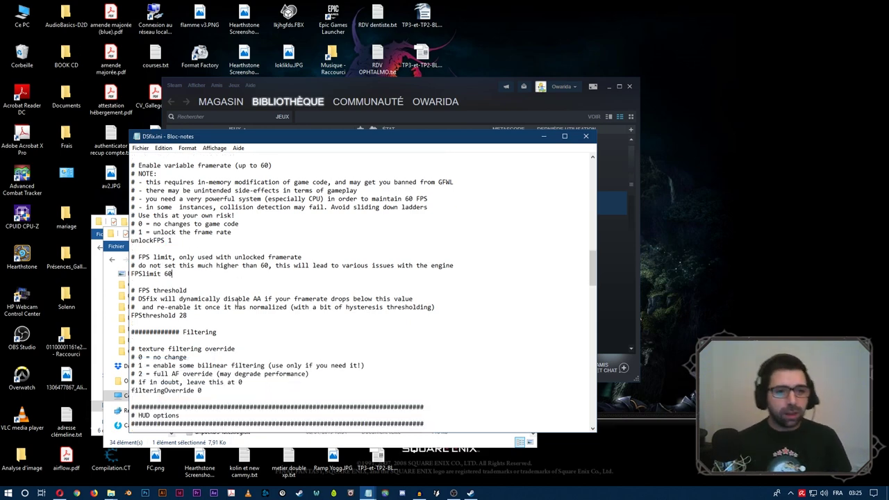
scroll(247, 263, down, 2)
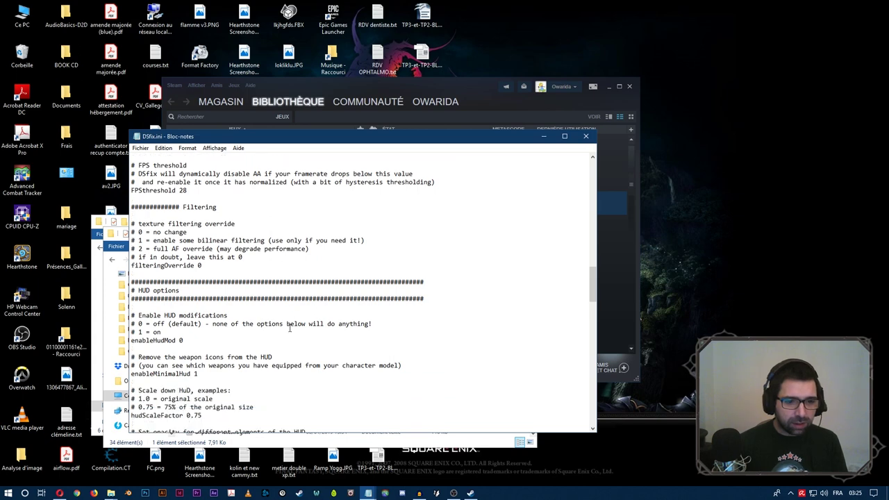
scroll(208, 316, down, 3)
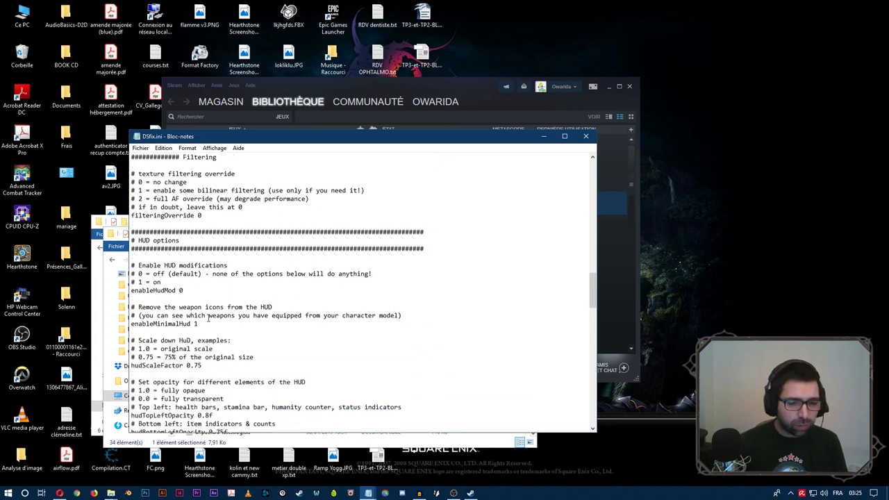
scroll(202, 284, down, 2)
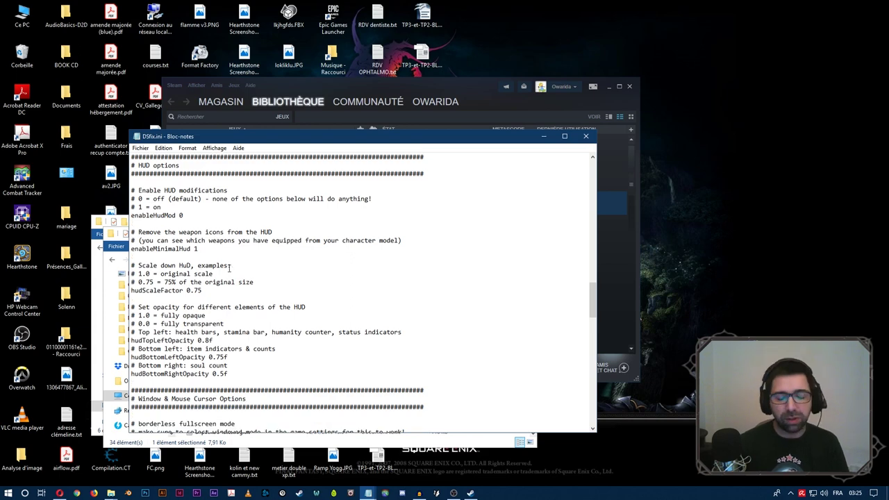
scroll(260, 295, down, 2)
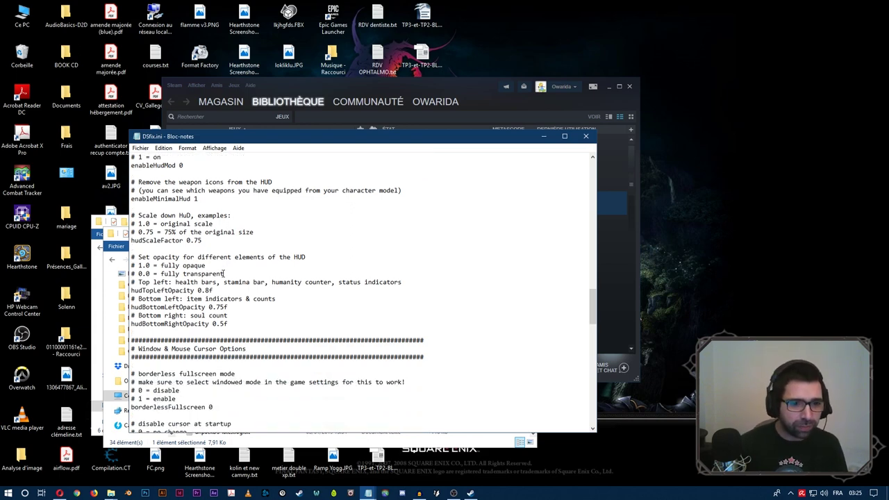
scroll(236, 317, down, 3)
scroll(236, 317, down, 2)
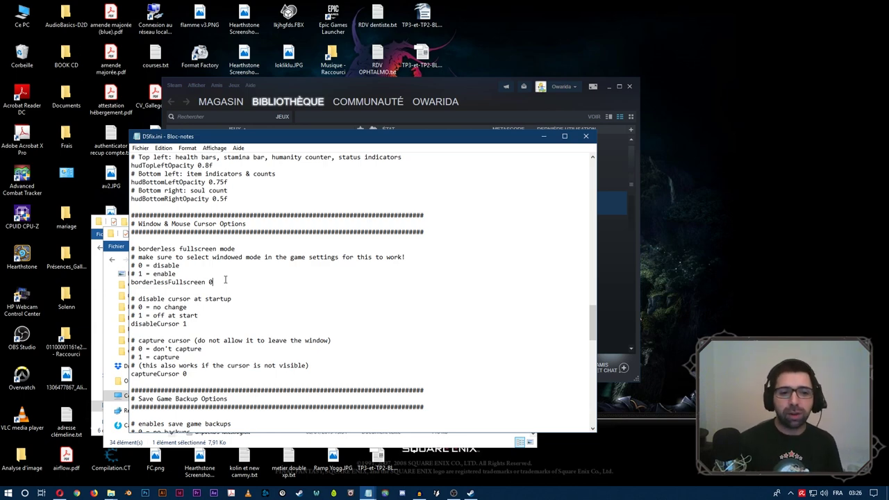
scroll(225, 279, down, 7)
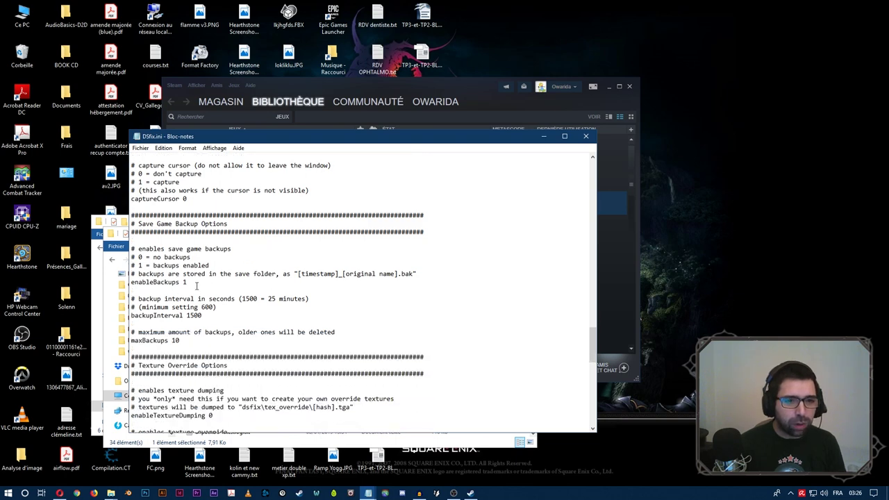
- Examine the backup interval and maxBackups settings, plus the texture dumping and texture override options in DSfix.ini
scroll(201, 286, down, 1)
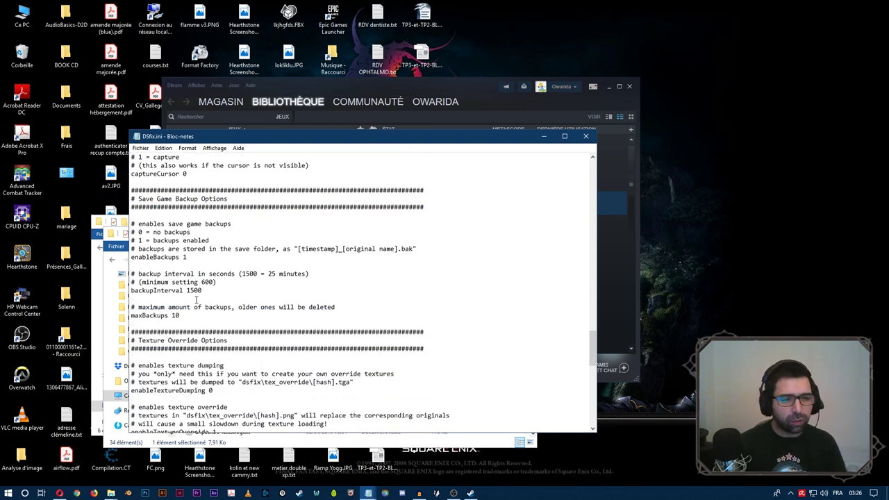
drag(186, 318, 136, 256)
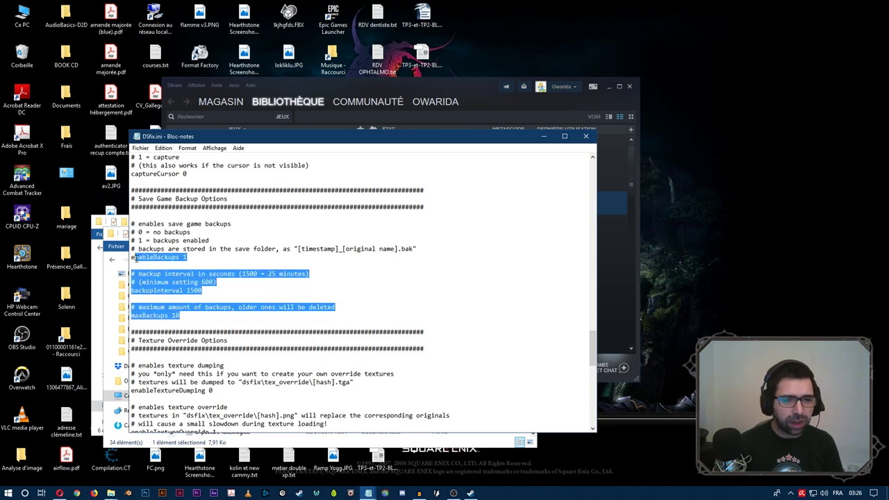
scroll(189, 282, down, 3)
click(275, 284)
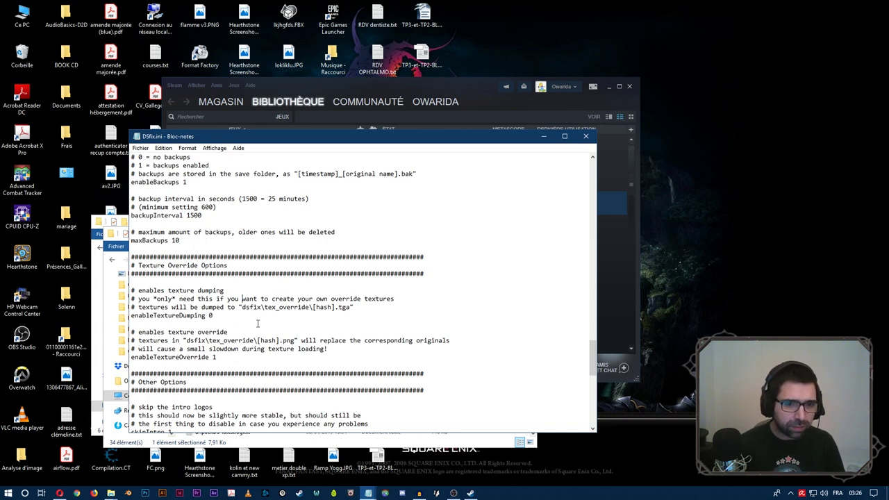
click(286, 307)
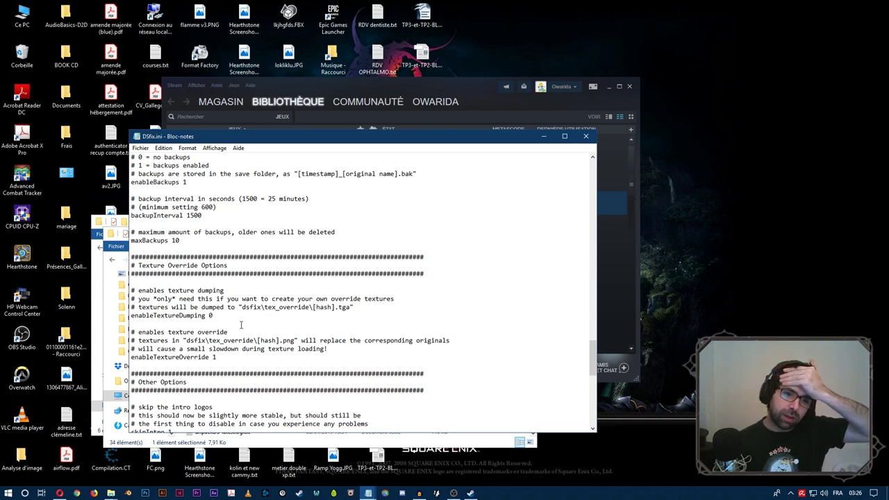
click(223, 315)
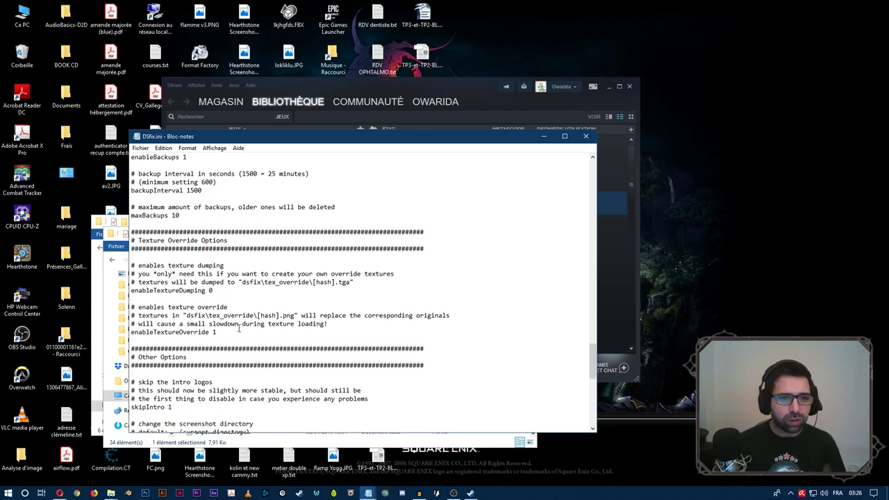
scroll(240, 332, down, 2)
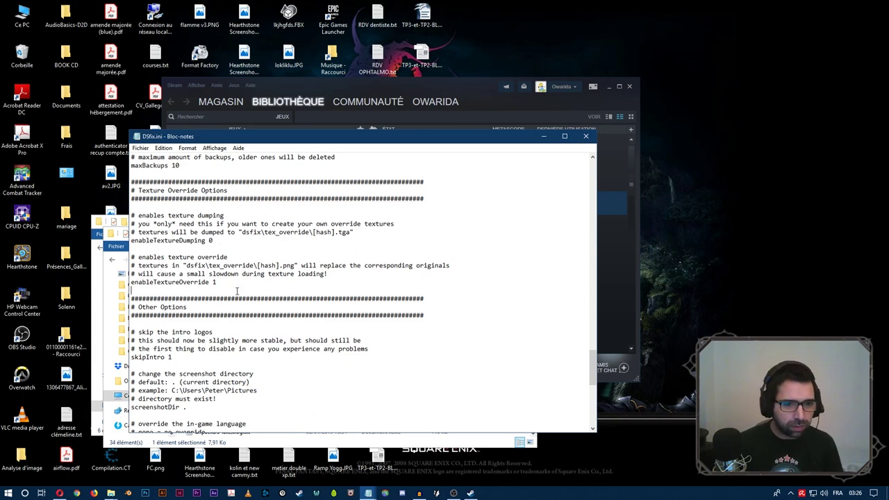
- Examine the skipIntro, screenshotDir and overrideLanguage settings in the Other Options section, including the note on disabling the intro skip
scroll(237, 291, down, 3)
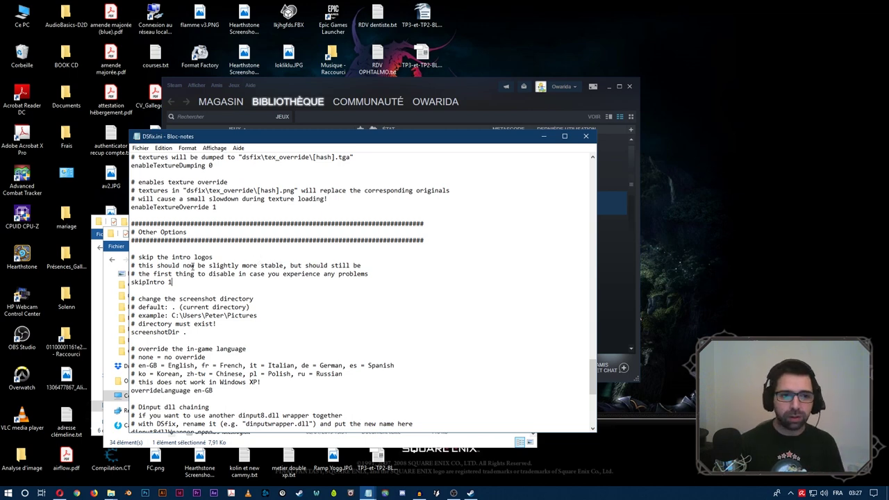
drag(139, 274, 371, 274)
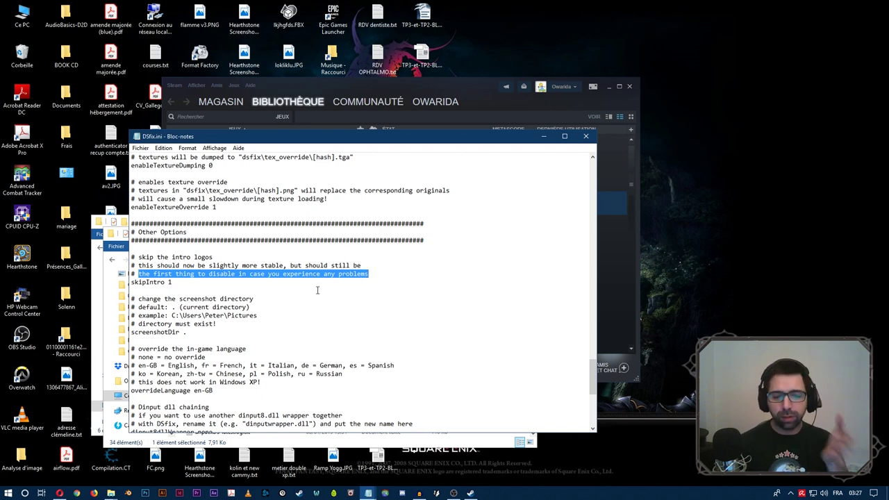
scroll(211, 280, down, 4)
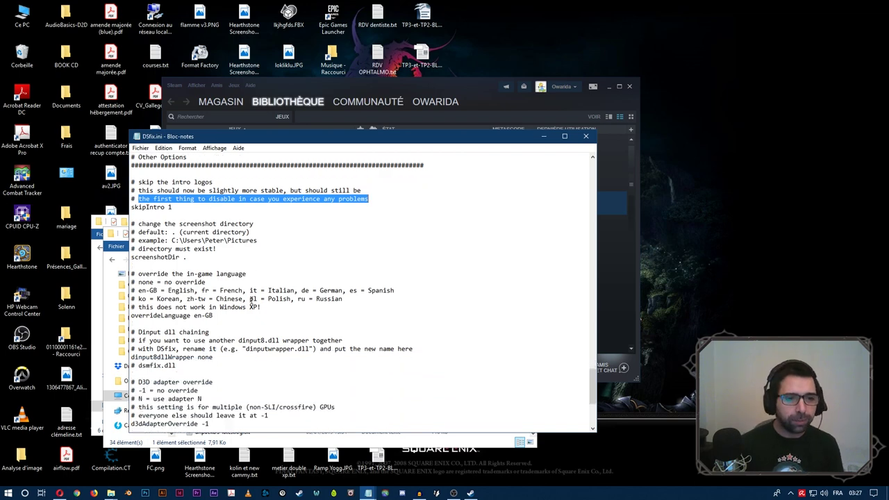
click(236, 291)
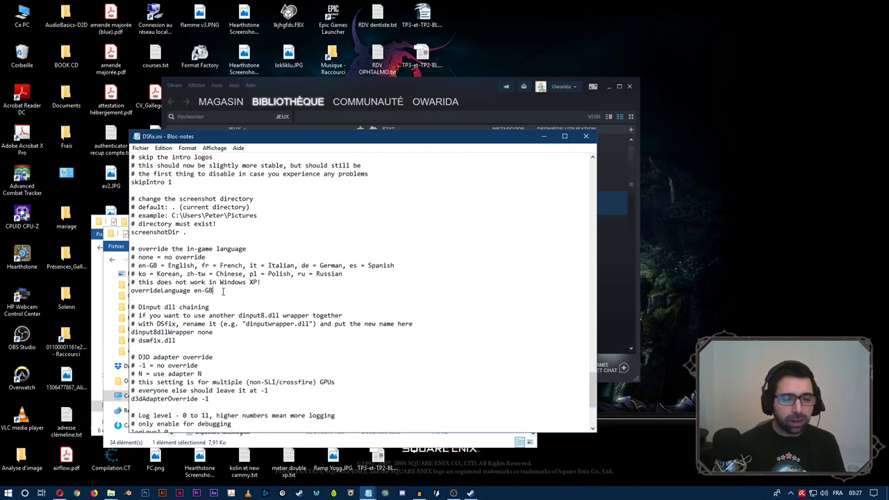
drag(131, 290, 214, 290)
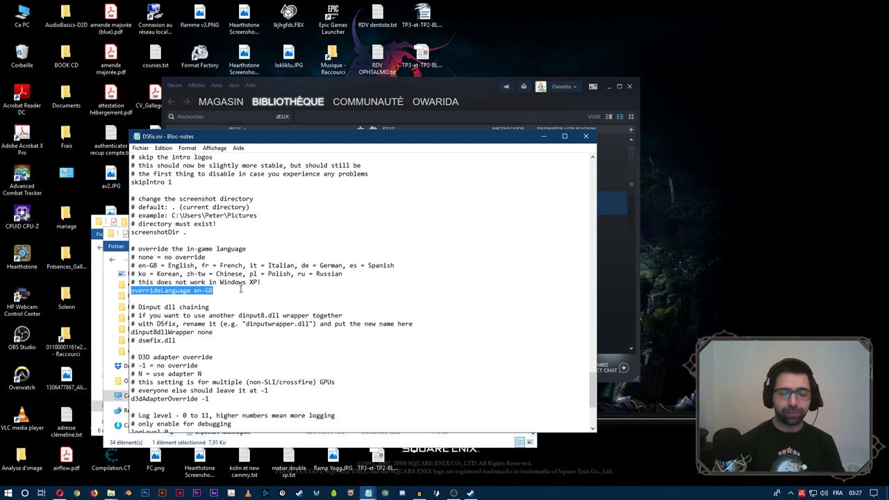
- Review the remaining DSfix.ini options down to enableVsync and fullscreenHz, and close the file without saving changes
scroll(241, 290, down, 5)
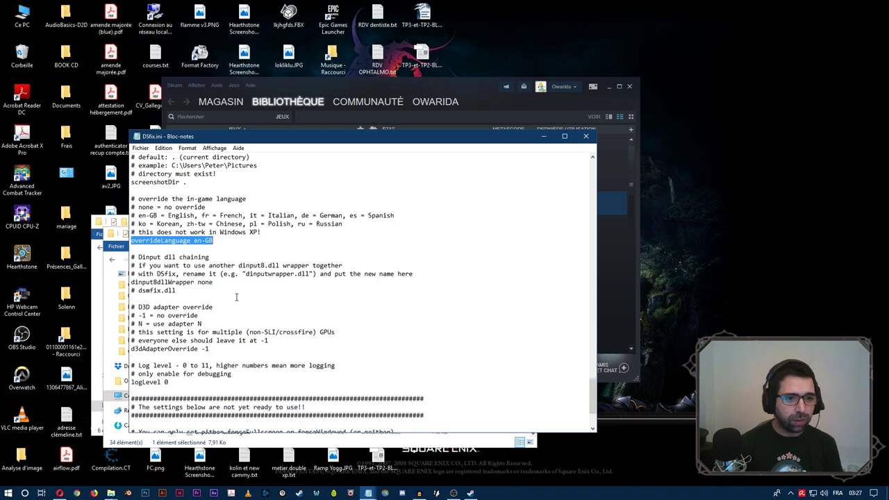
scroll(218, 299, down, 1)
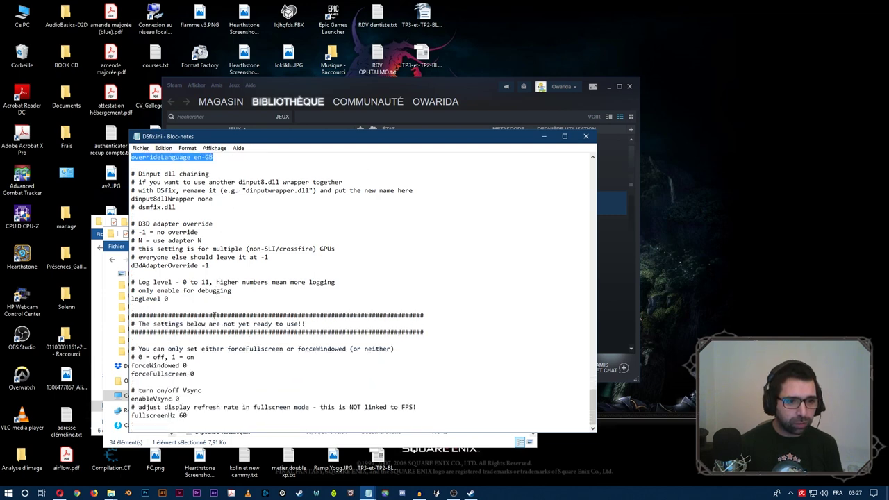
click(197, 401)
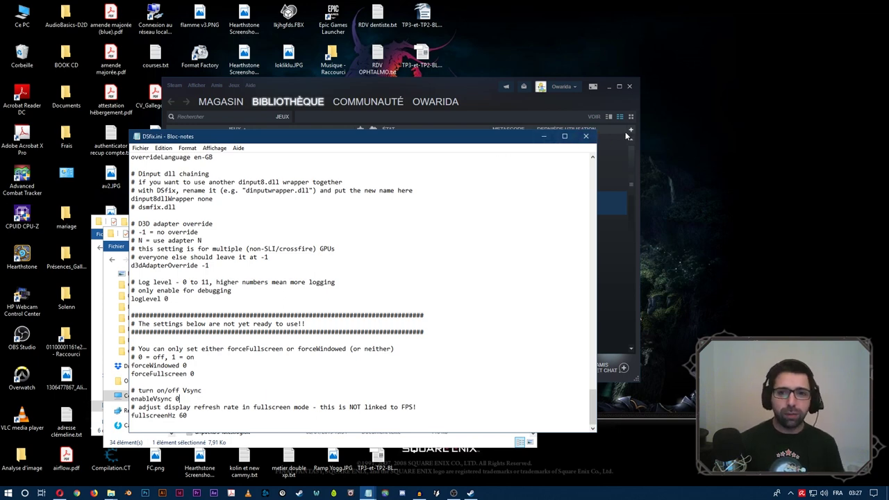
click(585, 136)
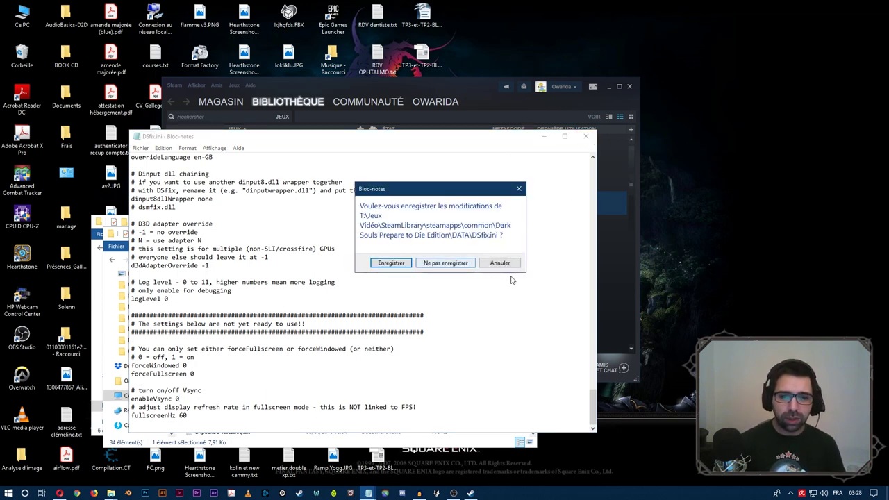
click(445, 263)
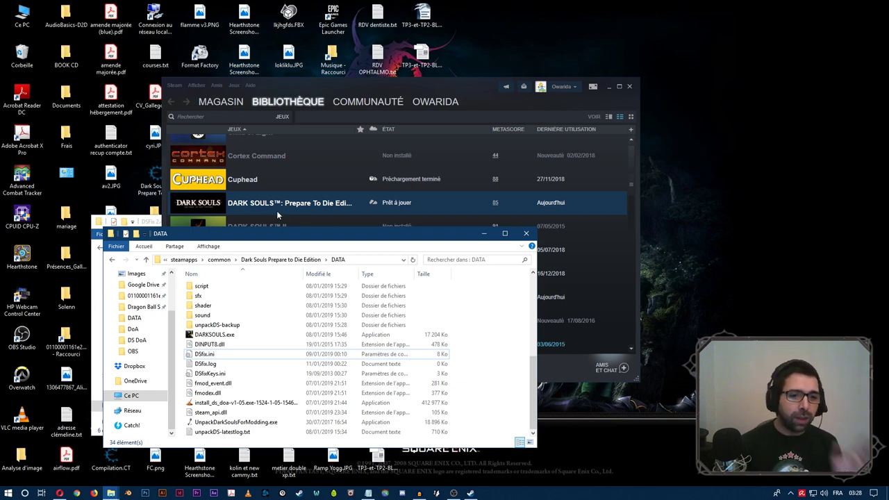
- Go back to the Guide Instal DoA folder, open the extracted UnpackDarkSoulsForModding v2.0.2-1304-v2-0-2 folder and select UnpackDarkSoulsForModding.exe
click(111, 493)
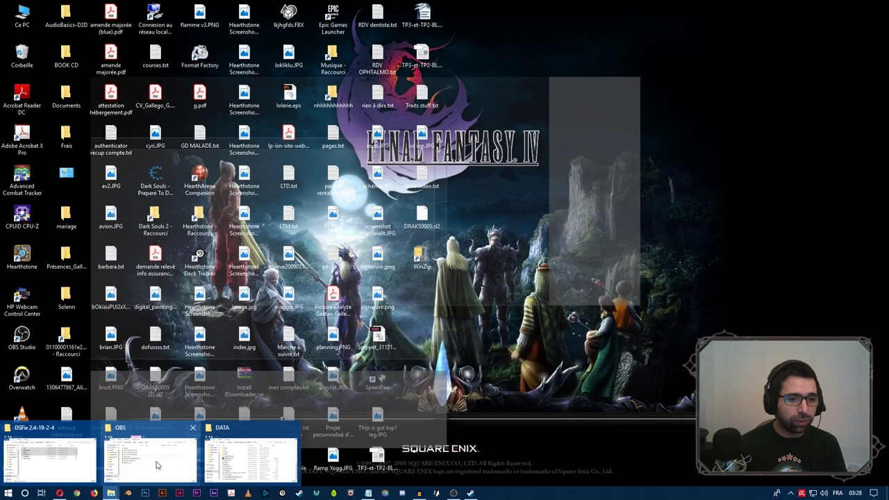
mouse_move(83, 463)
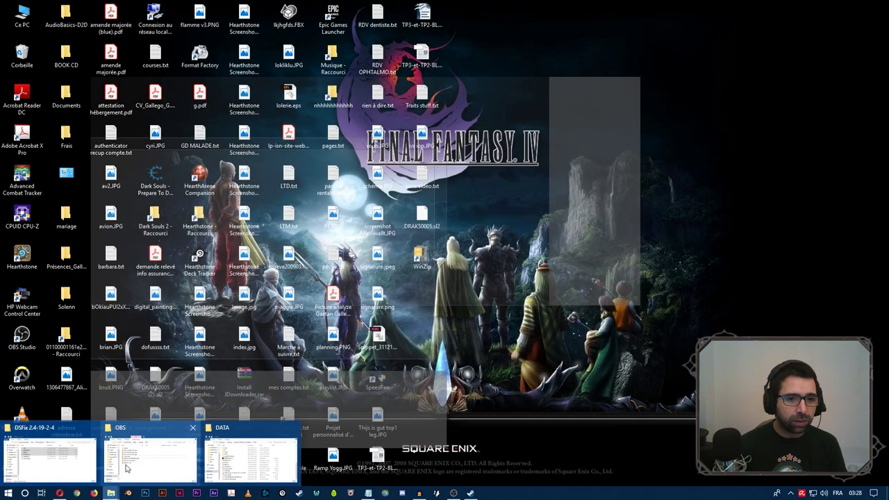
click(44, 468)
click(101, 248)
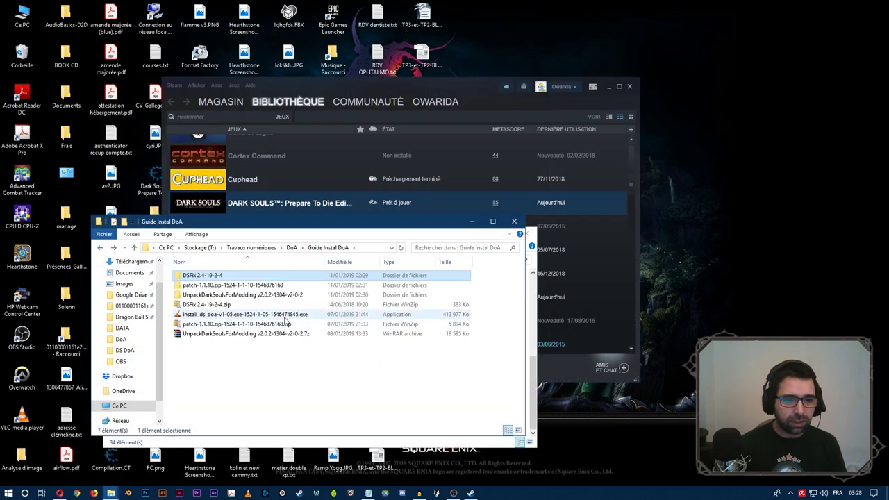
click(247, 343)
click(249, 334)
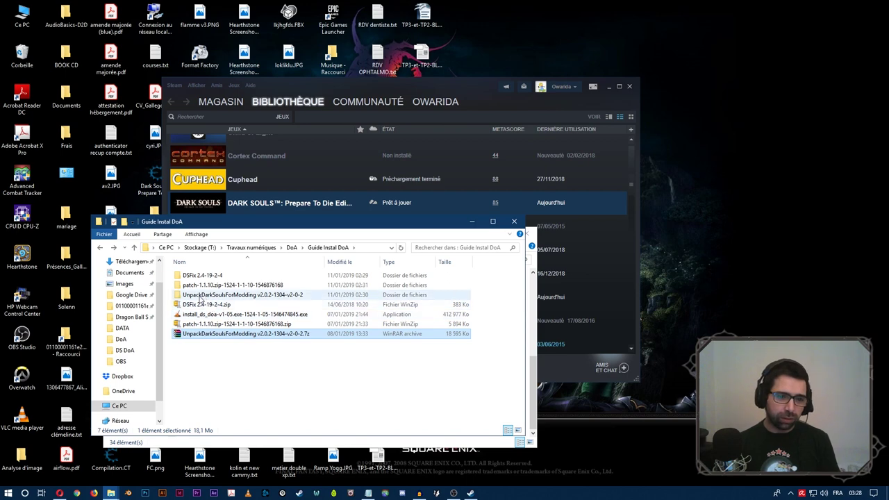
click(200, 297)
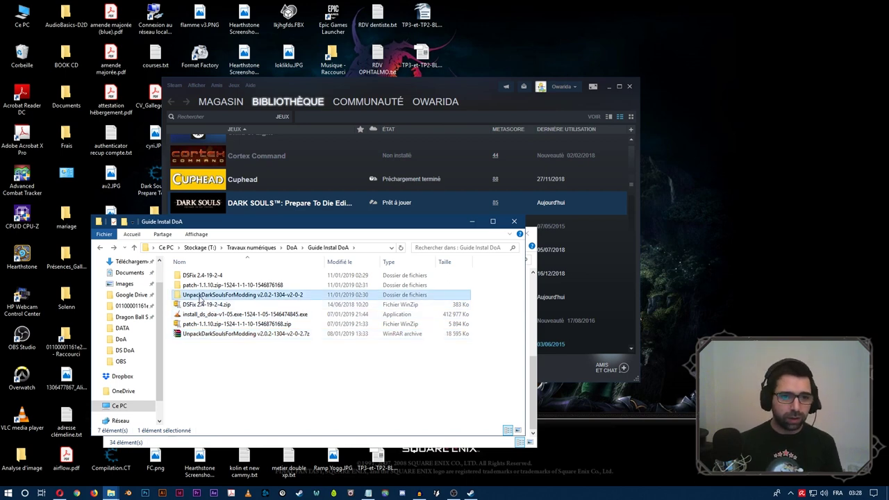
double_click(200, 297)
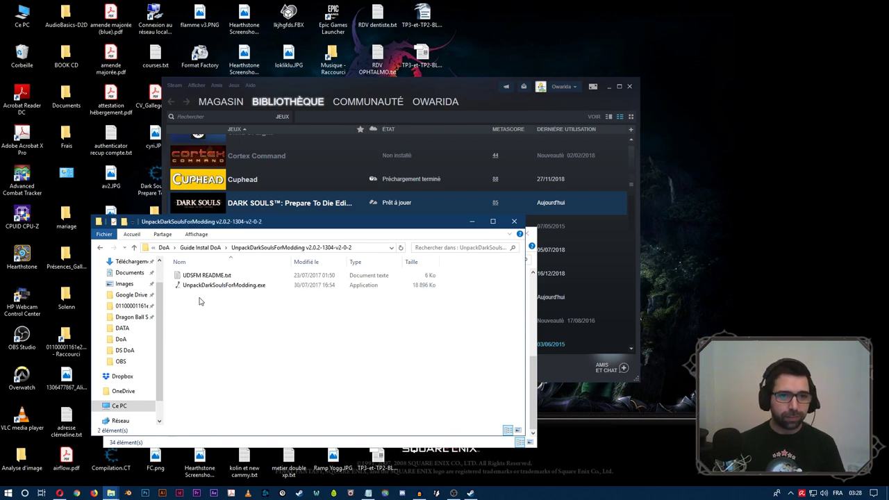
click(234, 290)
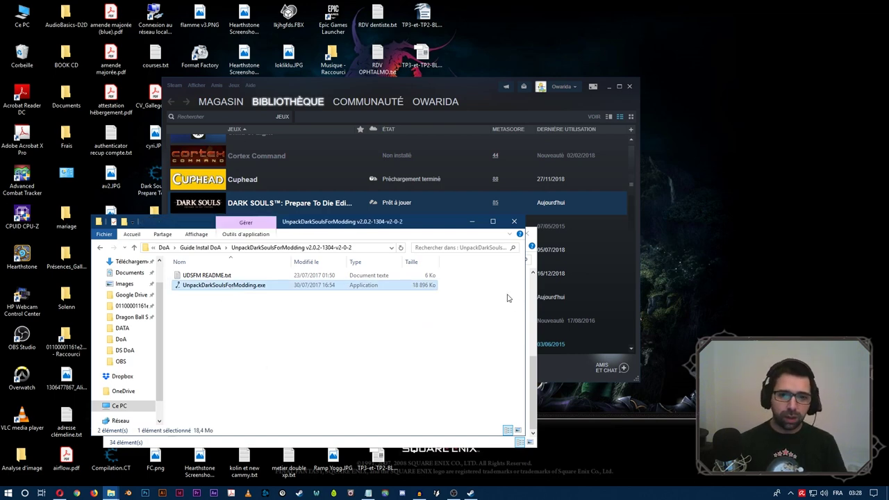
- Switch to the DATA folder and view the available actions for UnpackDarkSoulsForModding.exe, including running it as administrator, without choosing one
click(536, 378)
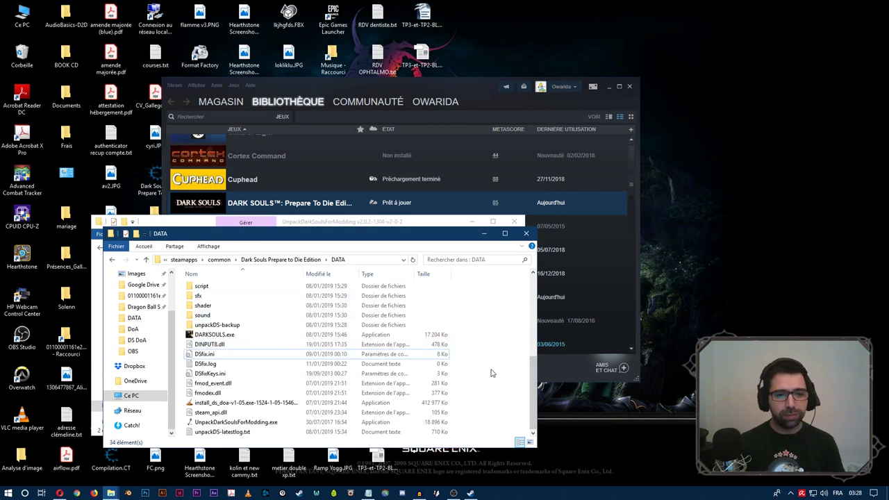
click(254, 423)
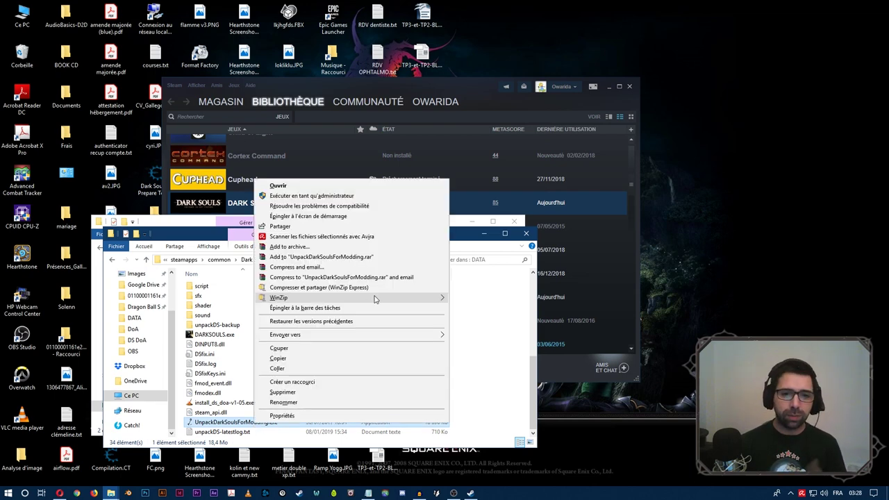
right_click(254, 423)
click(488, 327)
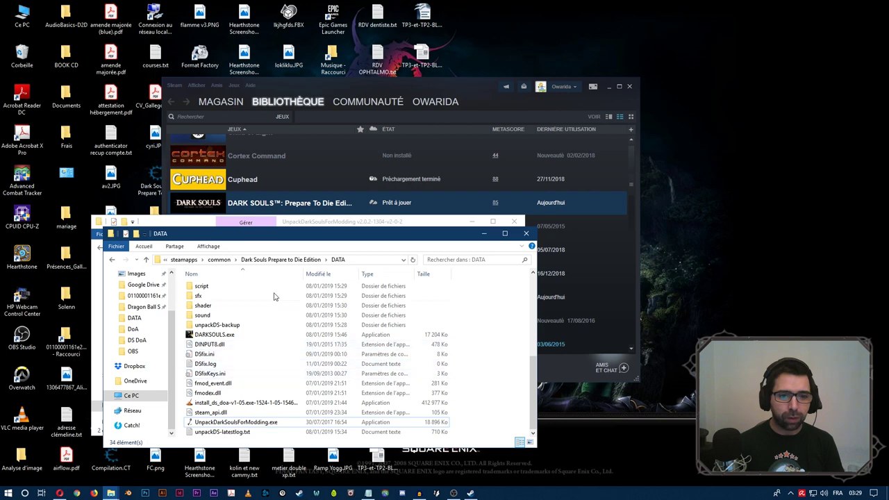
- Inspect DARKSOULS.exe and UnpackDarkSoulsForModding.exe in the game's DATA folder
click(224, 336)
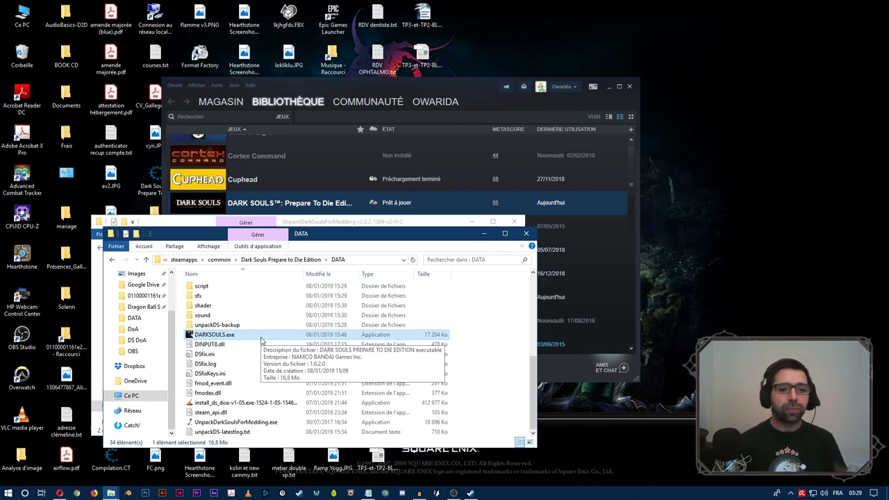
click(230, 344)
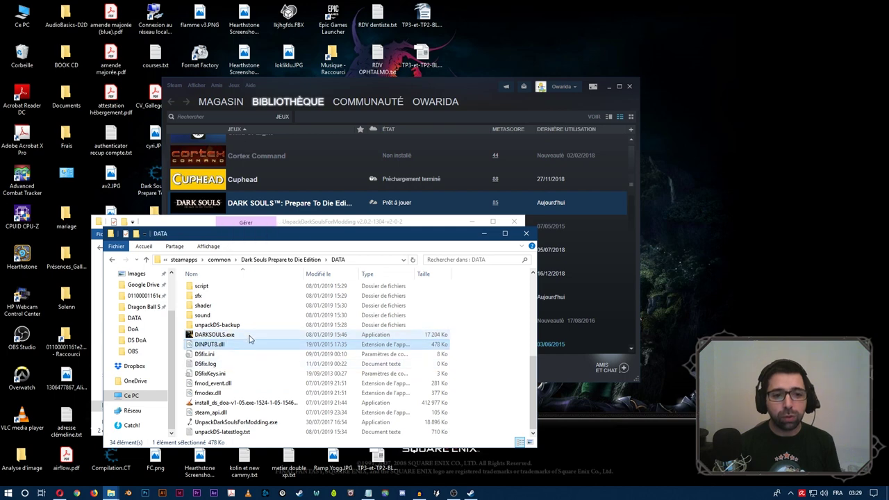
click(249, 336)
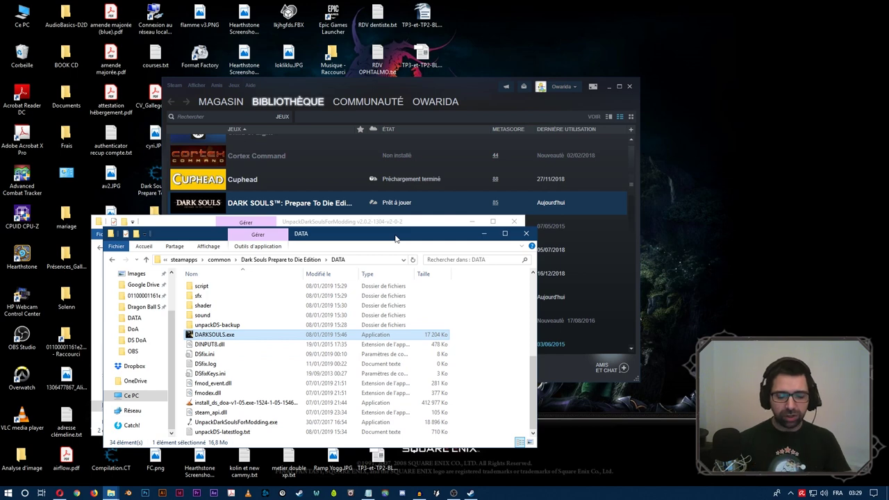
click(250, 422)
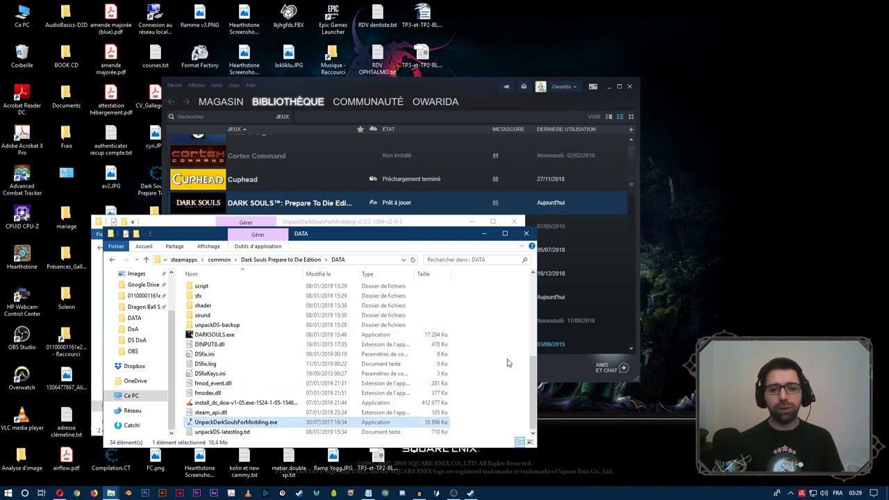
click(234, 334)
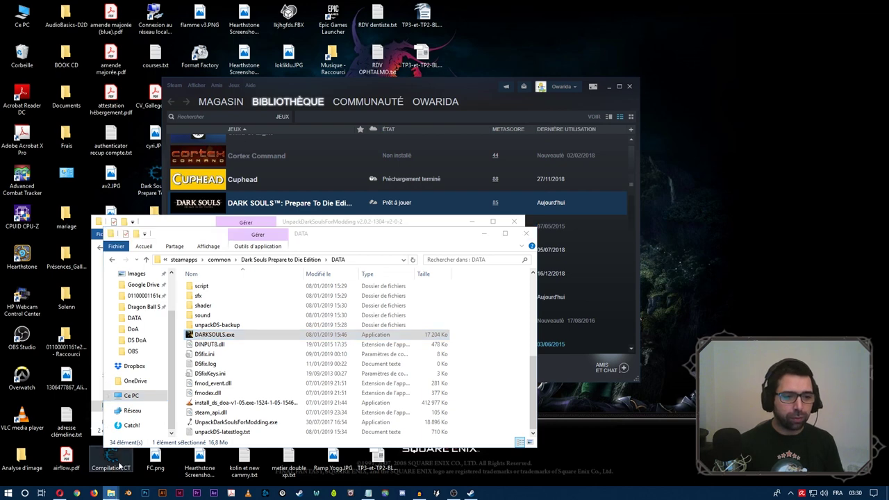
- Open a new file explorer window and go to Ce PC to list the drives
right_click(110, 493)
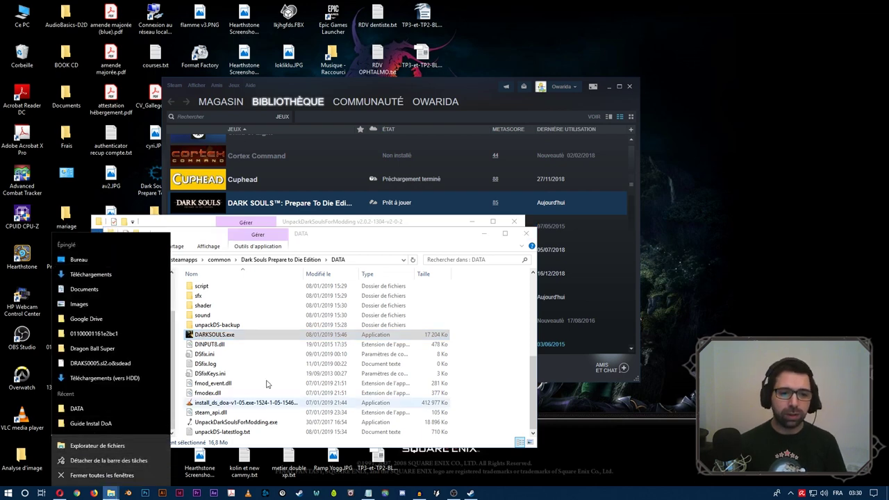
click(276, 338)
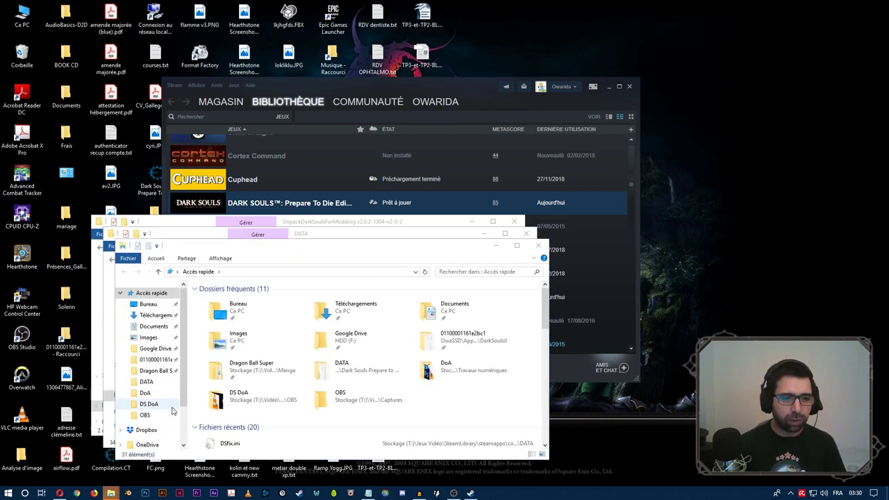
drag(182, 393, 183, 445)
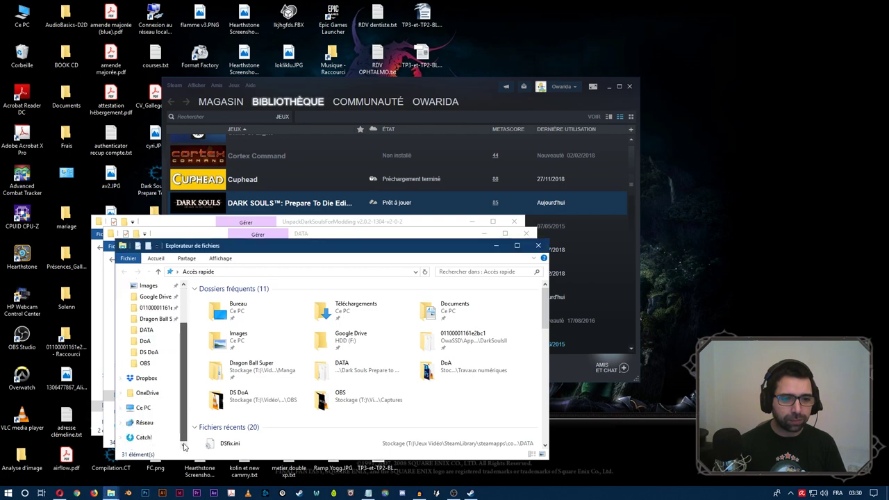
click(143, 407)
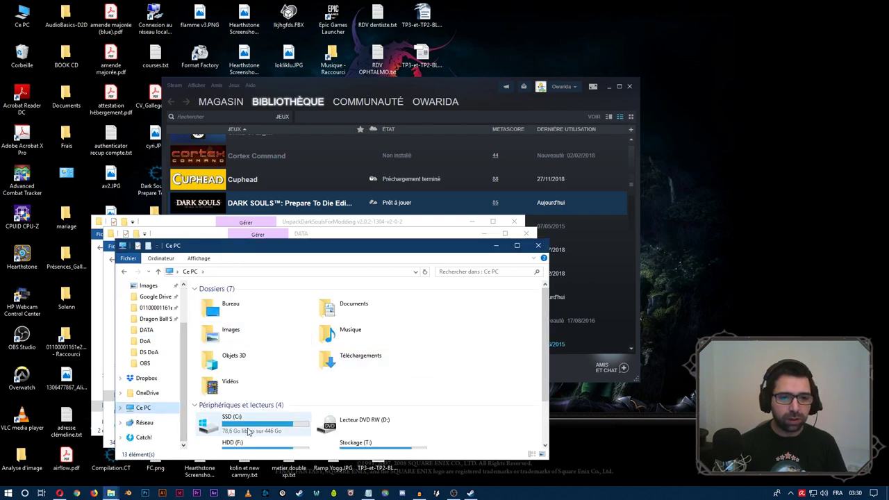
- Open the Steam folder under Programmes (x86) on the SSD (C:) drive and look through its contents
double_click(248, 431)
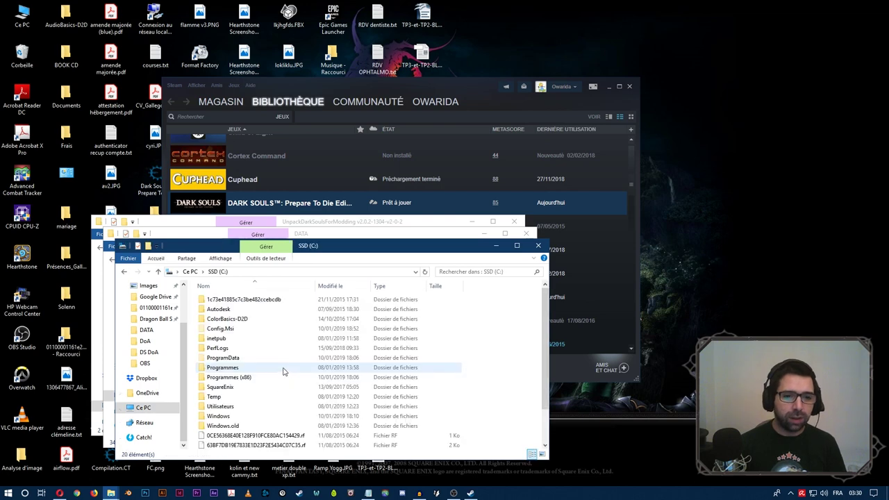
double_click(245, 377)
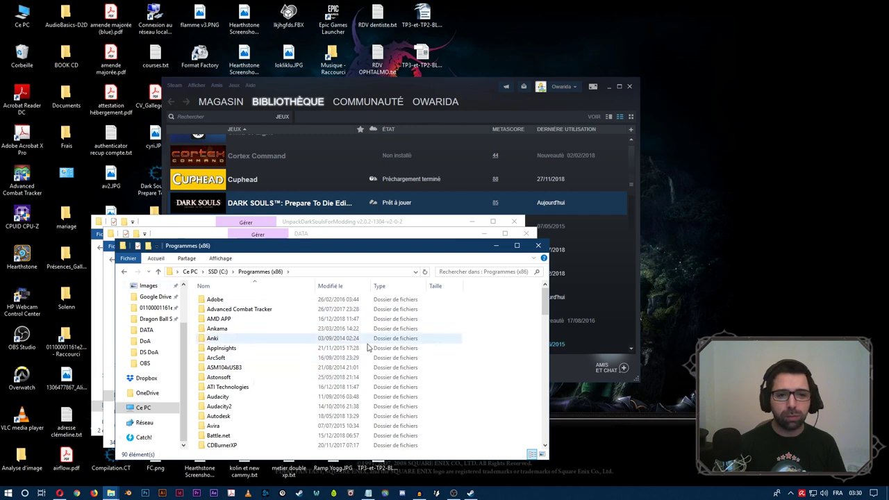
scroll(261, 399, down, 15)
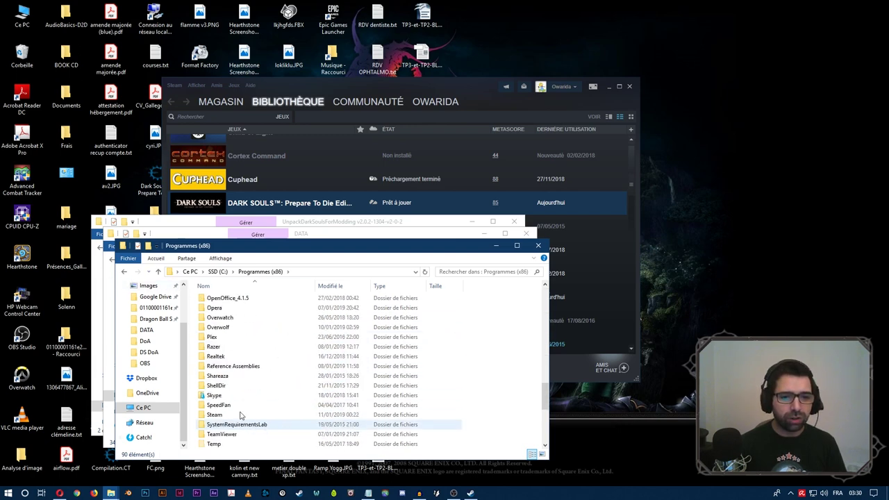
double_click(222, 415)
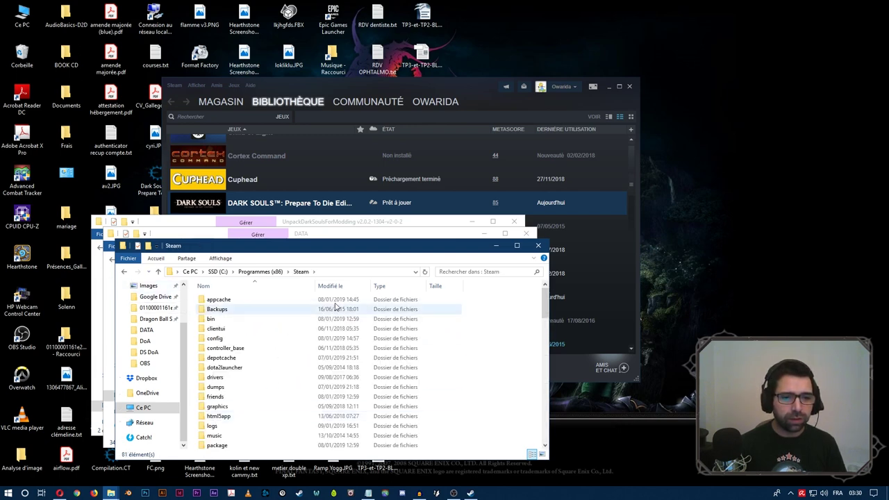
scroll(287, 400, down, 4)
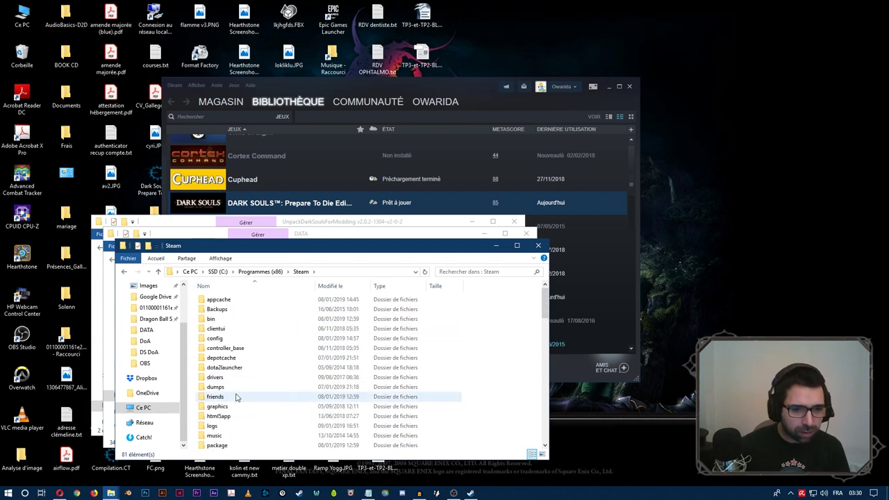
scroll(234, 396, up, 4)
scroll(238, 368, down, 6)
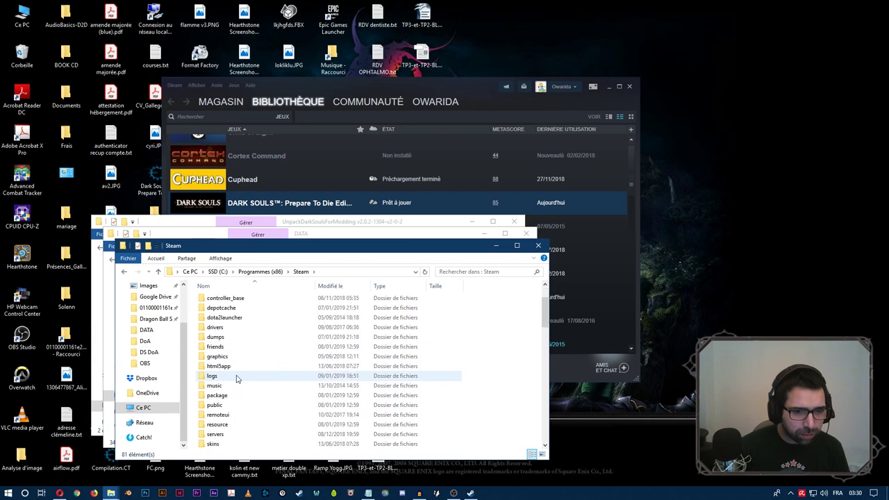
scroll(241, 388, down, 10)
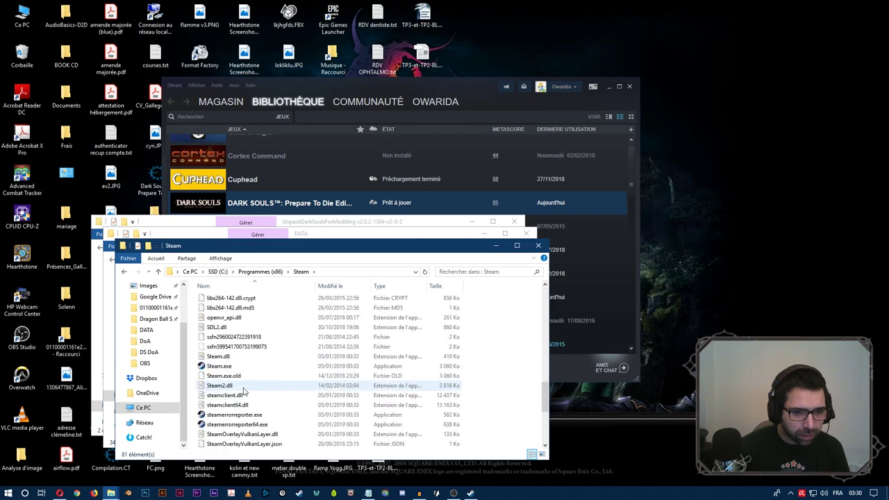
scroll(243, 392, up, 12)
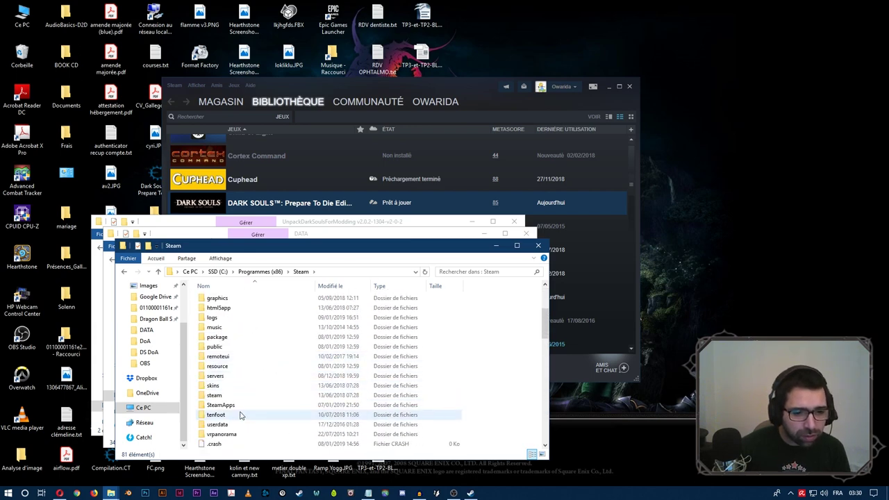
scroll(238, 421, up, 4)
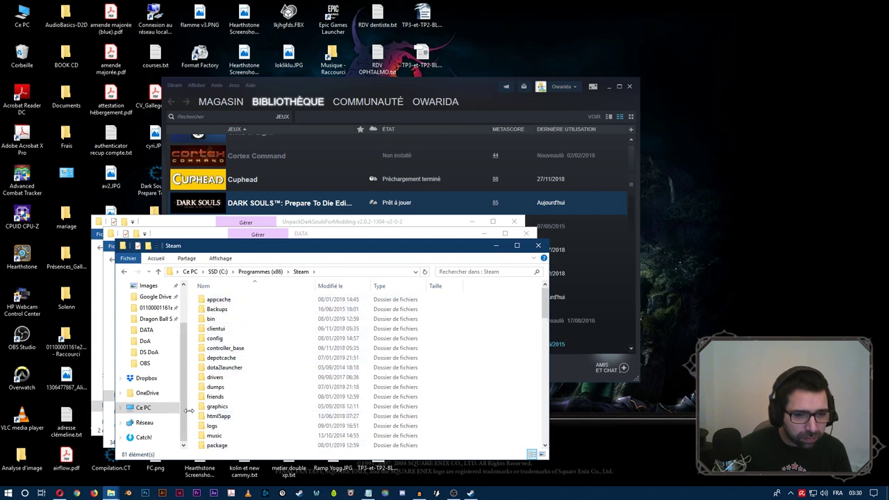
- Go back to Ce PC and open the SteamLibrary folder inside Jeux Vidéo on the Stockage (T:) drive
click(142, 409)
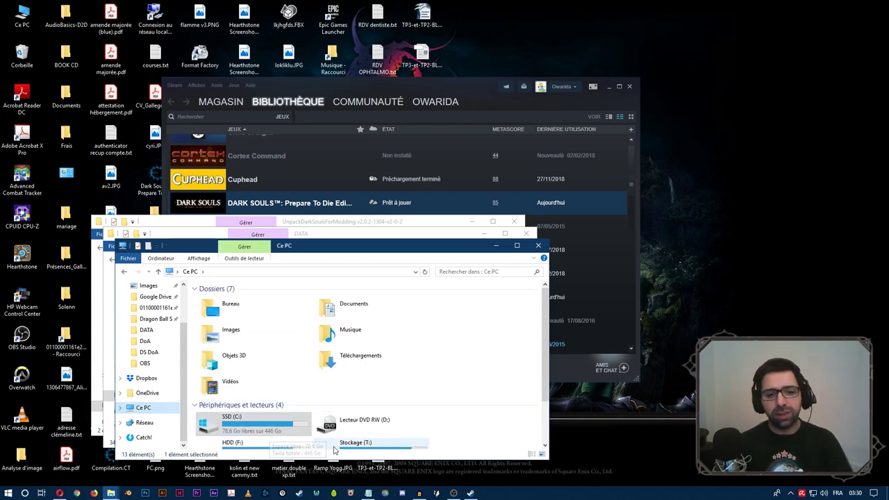
scroll(335, 450, down, 2)
double_click(354, 394)
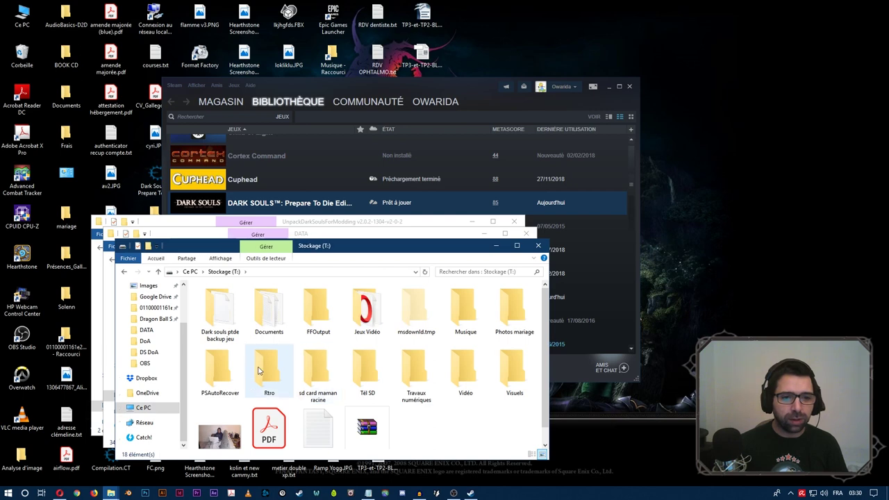
double_click(362, 316)
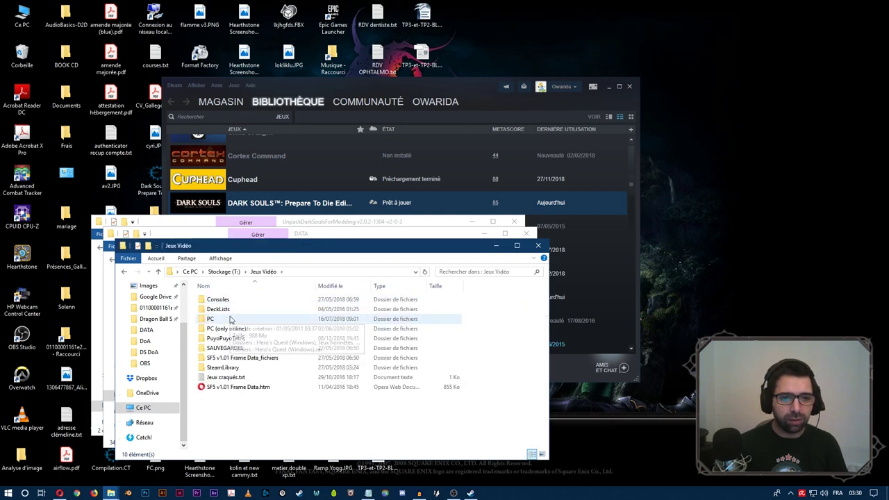
double_click(231, 370)
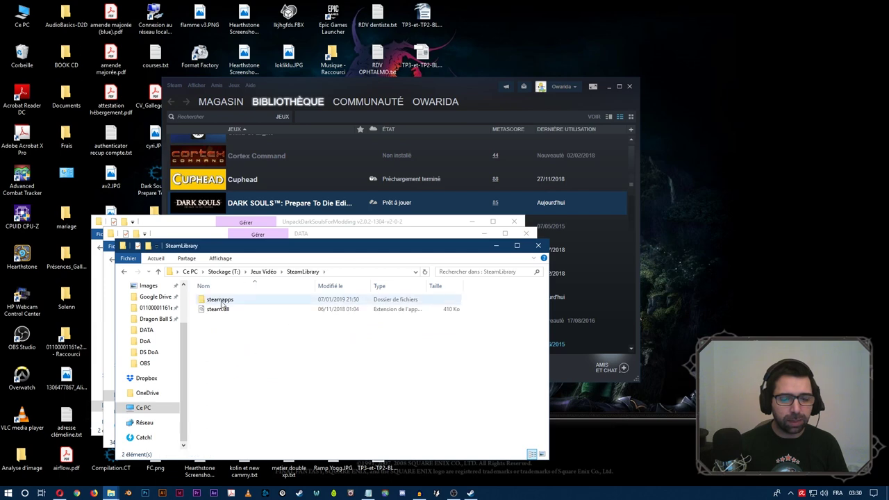
- Browse through steamapps, common and Dark Souls Prepare to Die Edition to the DATA folder and locate DARKSOULS.exe
double_click(221, 301)
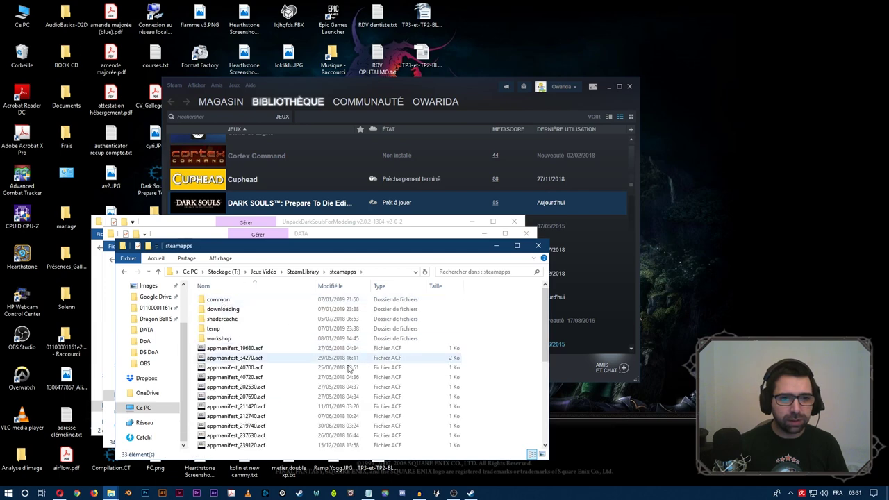
double_click(216, 300)
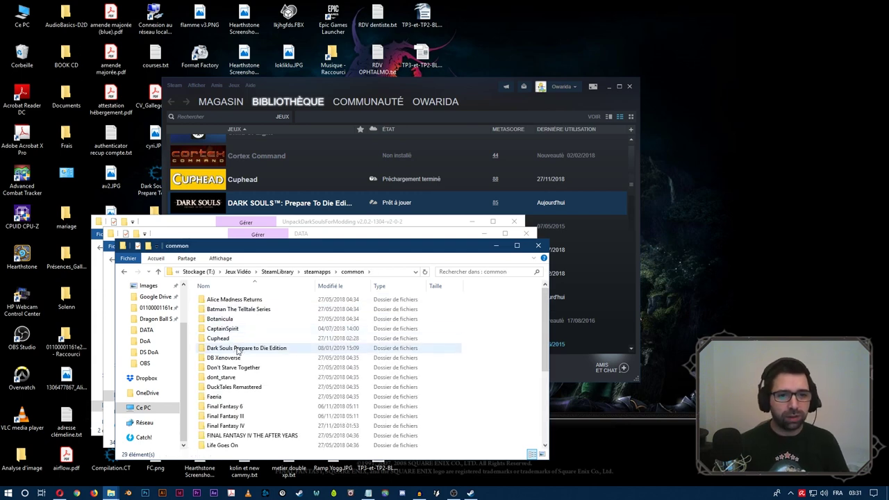
double_click(236, 349)
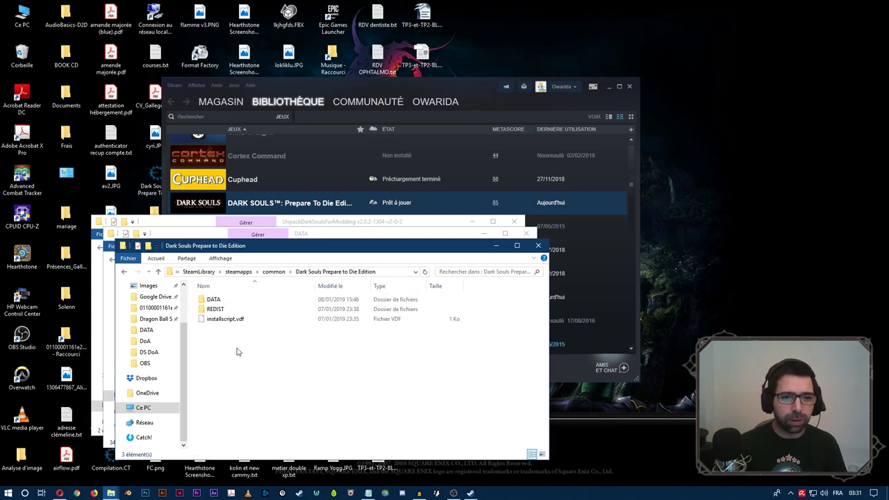
double_click(218, 301)
scroll(212, 378, down, 4)
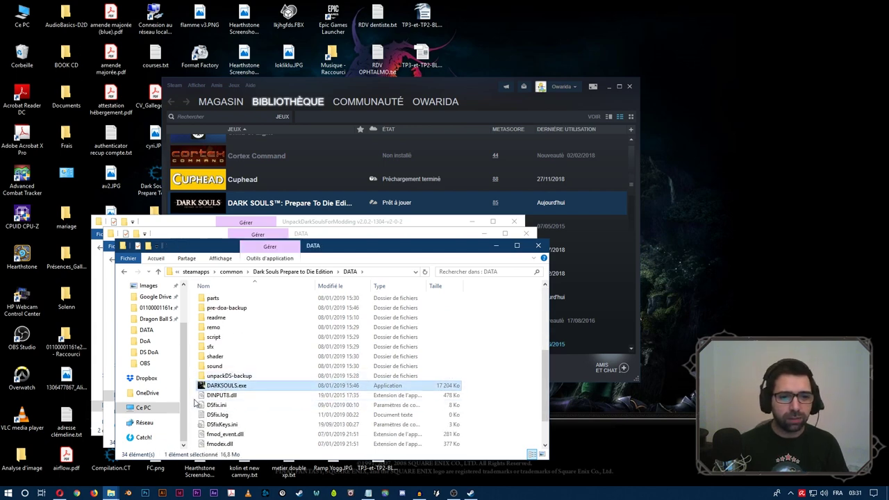
- Return to the SSD (C:) drive and open SteamApps\common within the Steam folder of Programmes (x86)
click(157, 409)
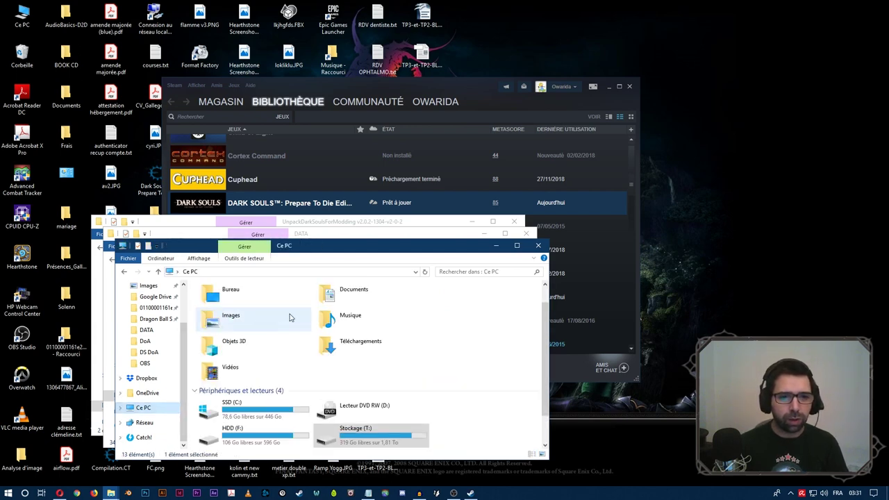
double_click(239, 410)
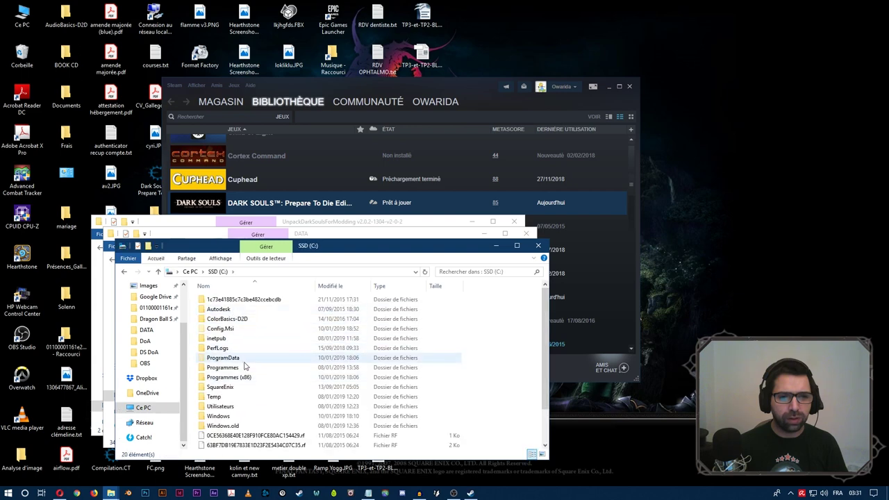
double_click(236, 378)
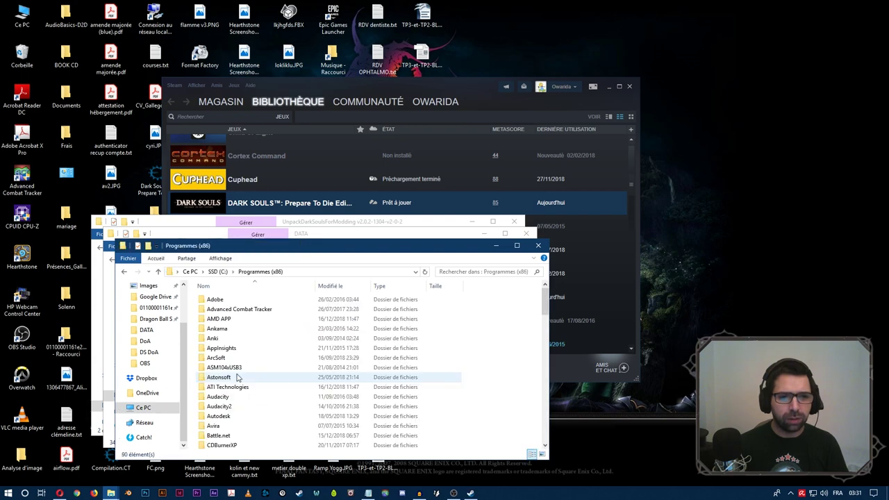
scroll(240, 376, down, 6)
scroll(239, 385, down, 10)
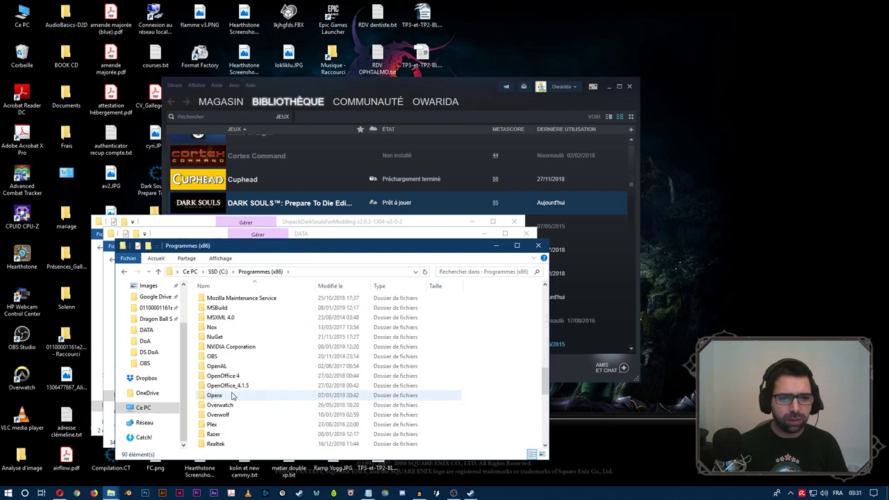
double_click(215, 414)
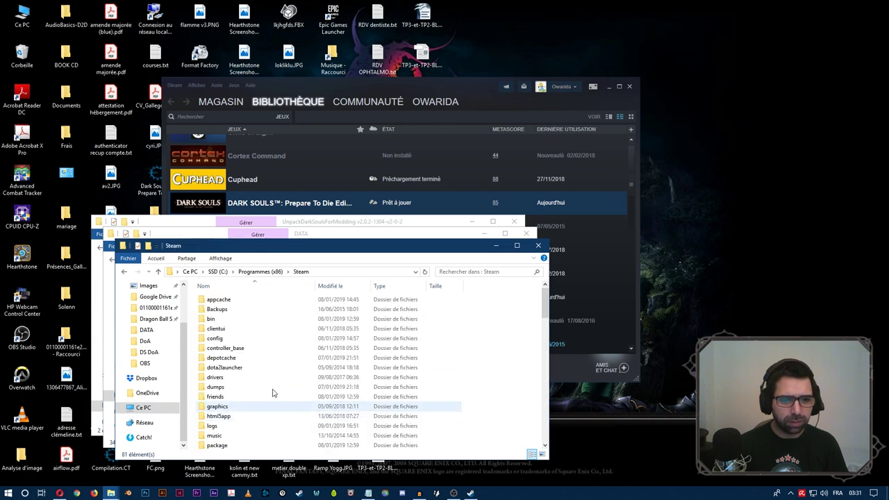
scroll(275, 351, down, 3)
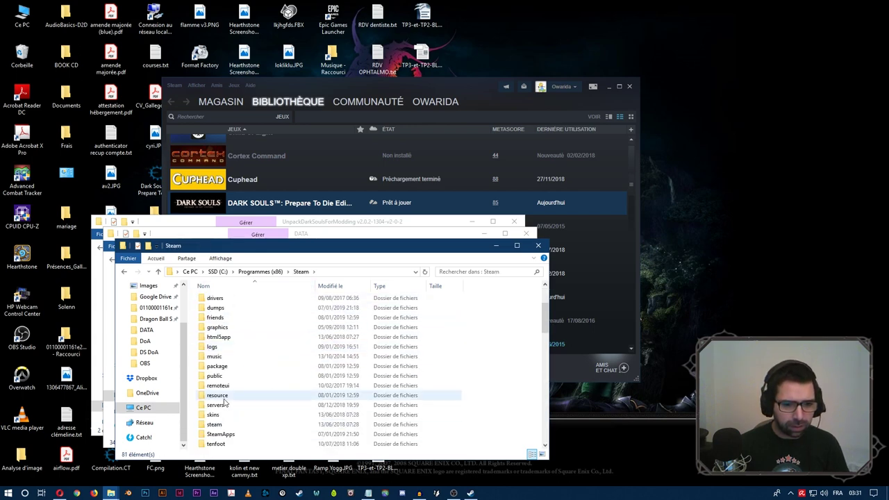
click(231, 435)
double_click(231, 435)
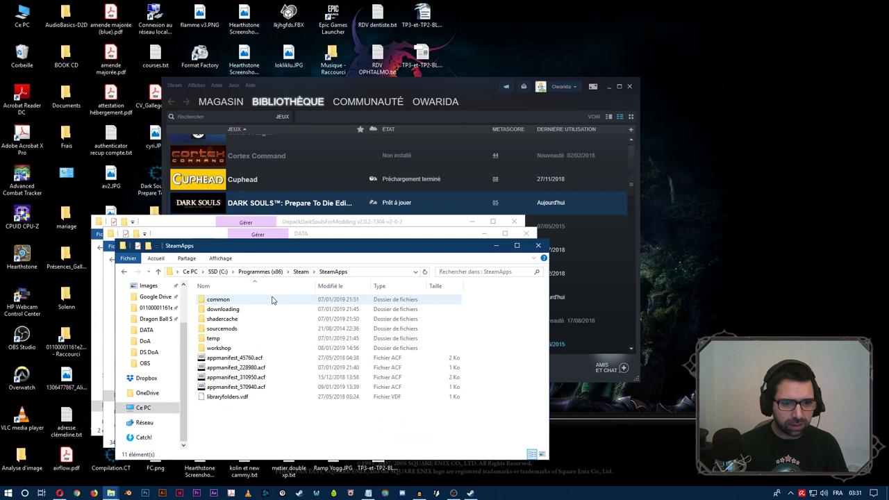
double_click(234, 298)
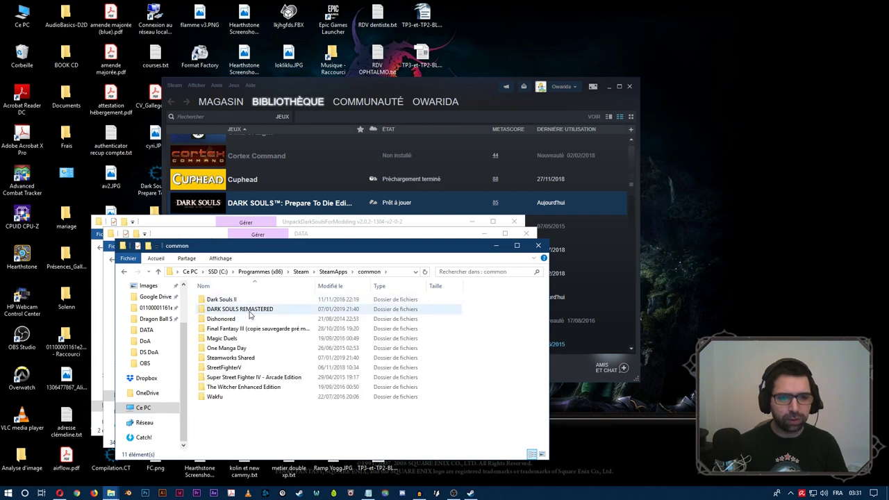
- Open the DARK SOULS REMASTERED folder, select DarkSoulsRemastered.exe, and close this explorer window
double_click(248, 314)
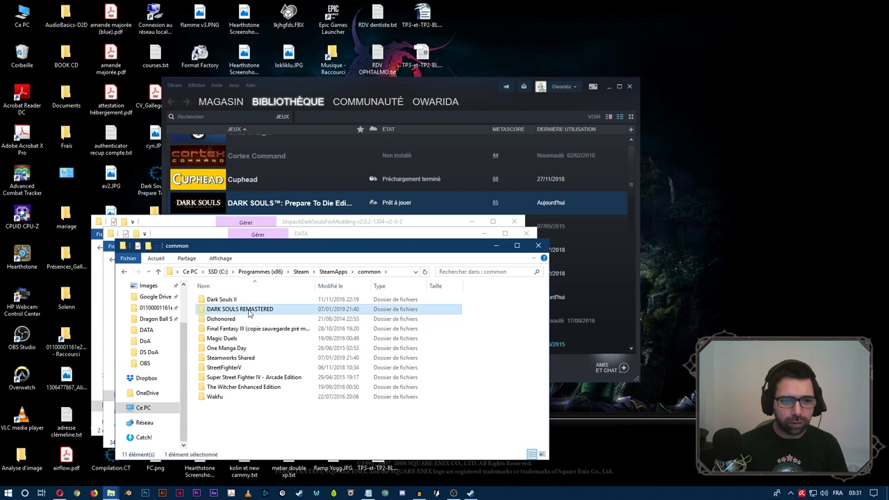
scroll(244, 377, down, 3)
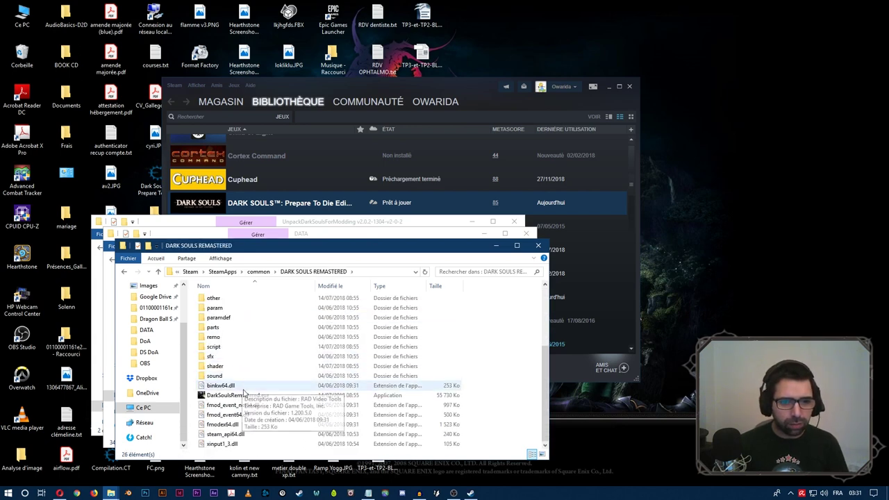
click(247, 395)
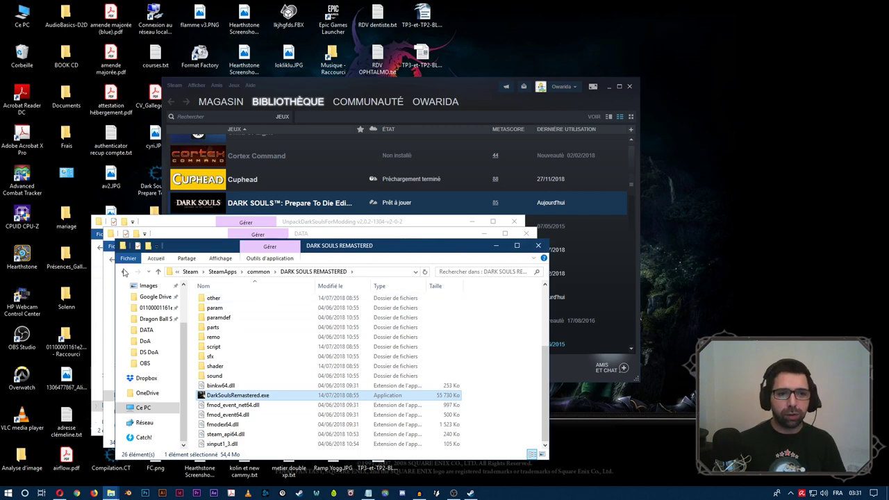
click(123, 272)
click(538, 246)
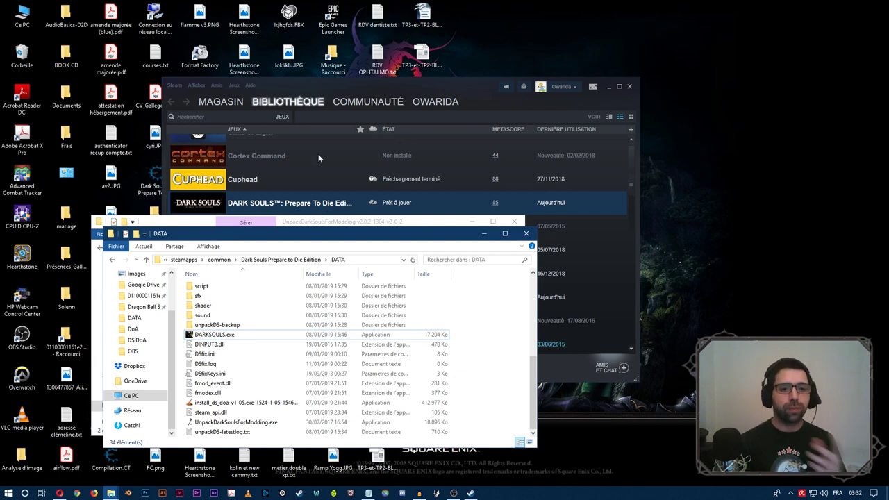
- Return from the UnpackDarkSoulsForModding folder to Guide Instal DoA and select the install_ds_doa-v1-05 installer
click(110, 493)
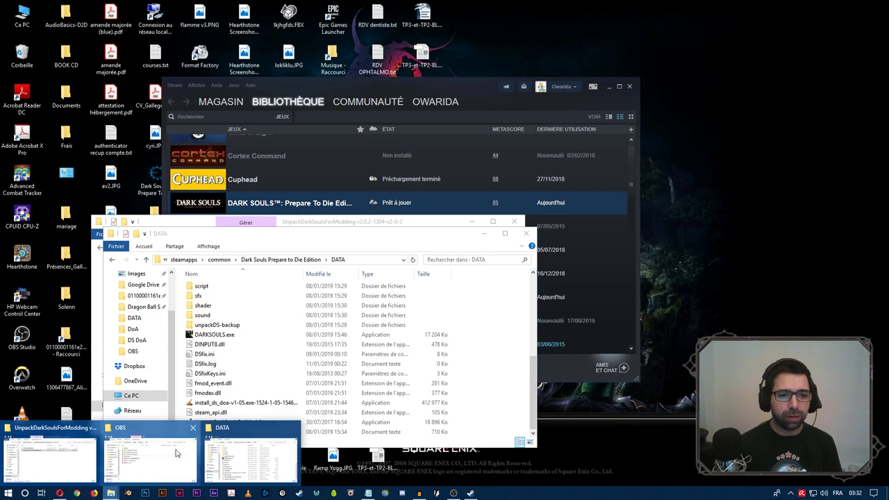
mouse_move(78, 445)
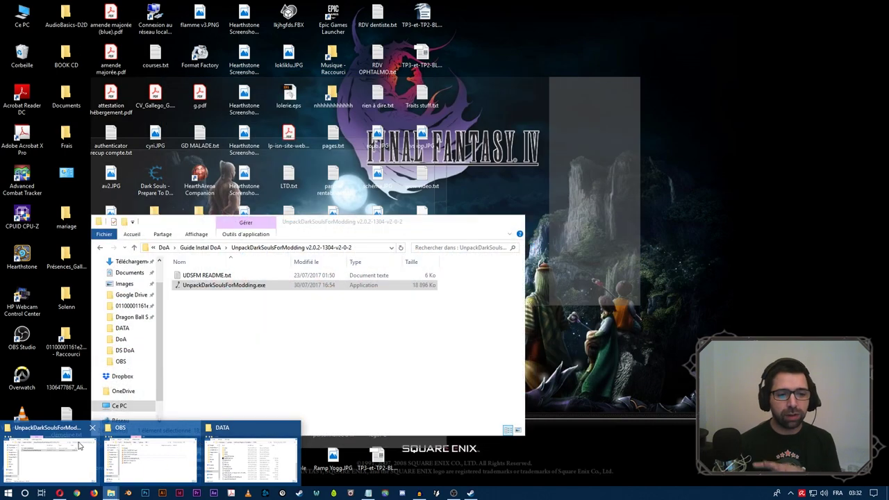
click(73, 451)
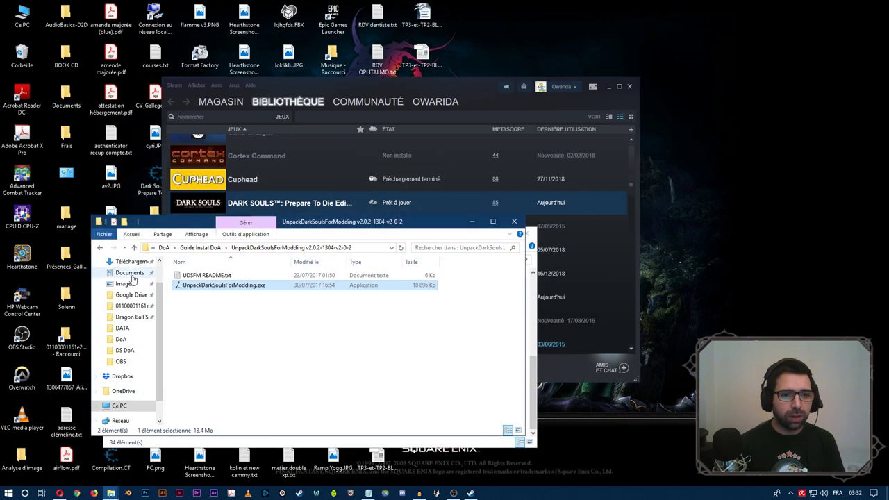
click(101, 248)
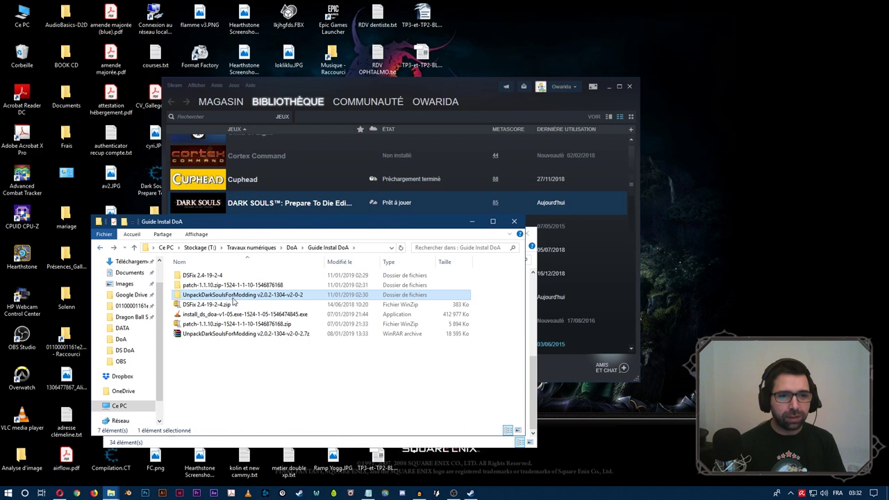
click(208, 316)
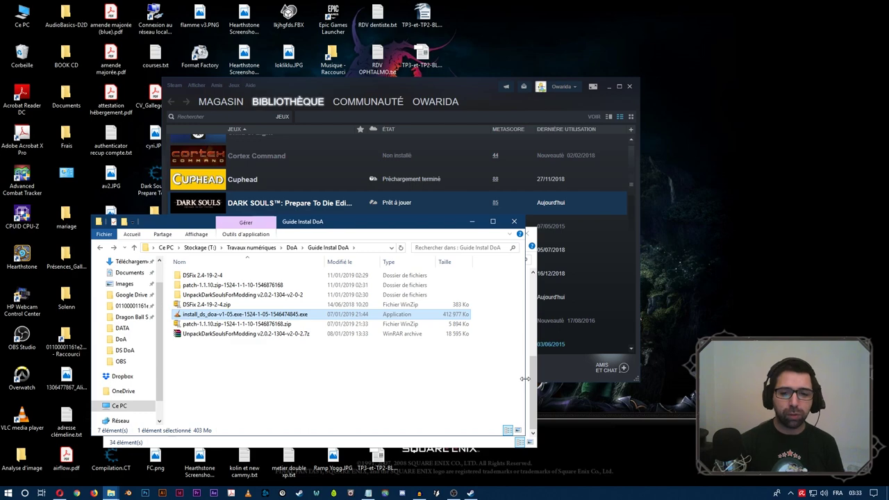
- Bring the DATA folder forward and show the run-as-administrator option for the install_ds_doa installer there without launching it
click(60, 493)
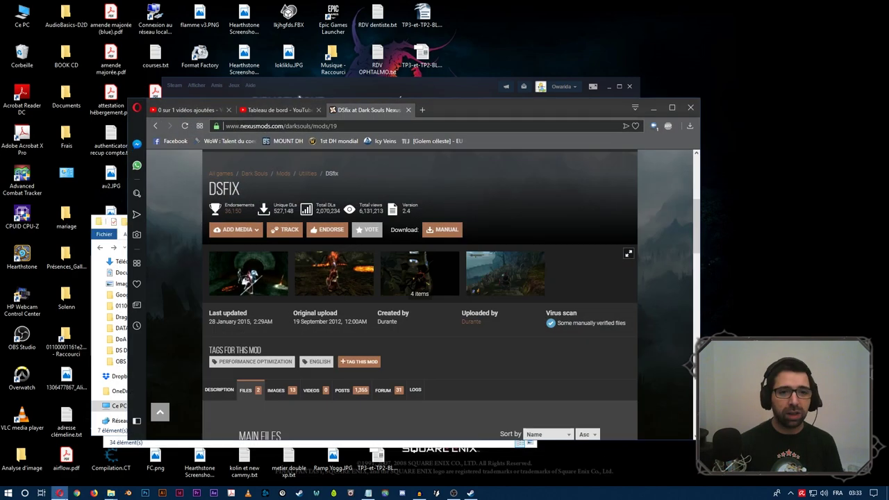
click(60, 493)
click(532, 397)
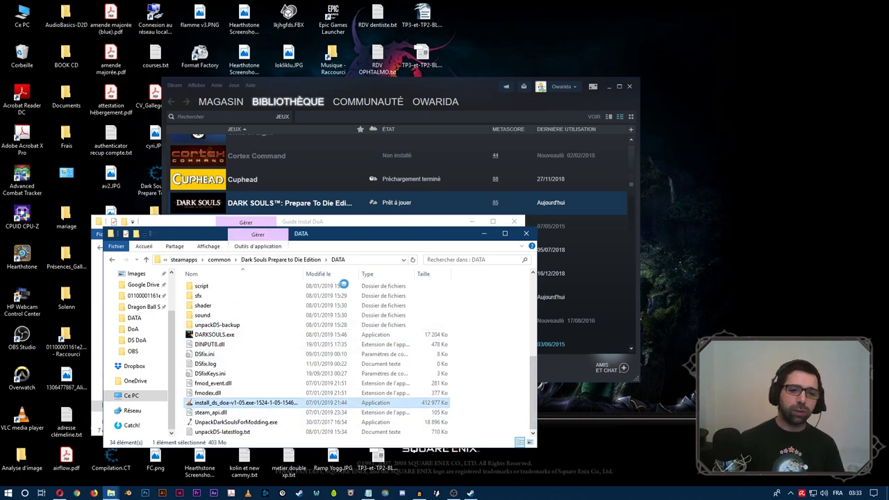
key(Menu)
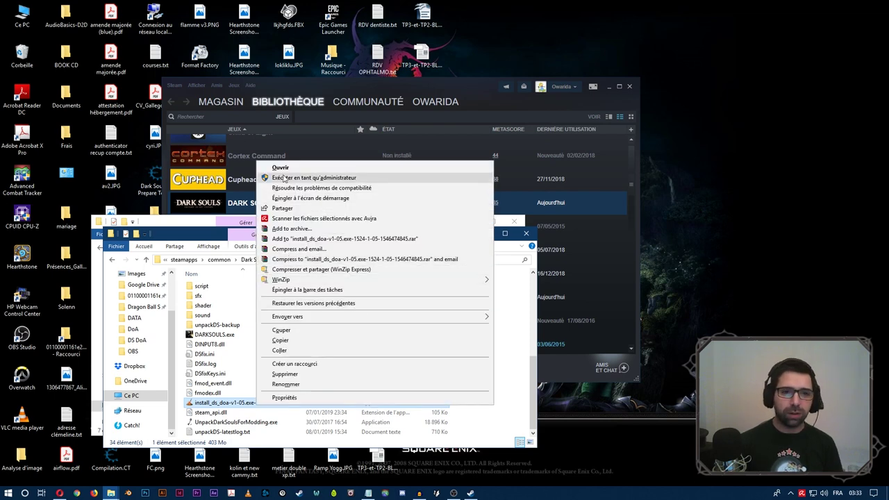
click(506, 375)
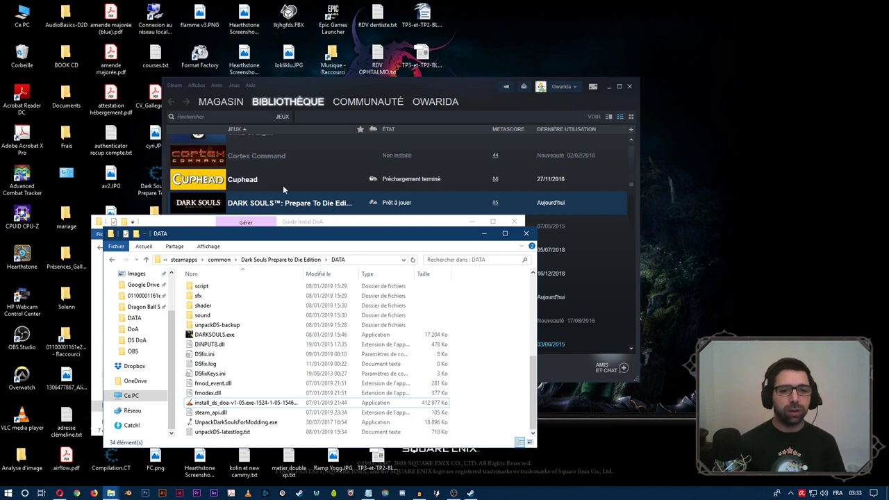
- Select all the folders inside patch-1.1.10 in Guide Instal DoA and return to the game's DATA folder window
click(111, 493)
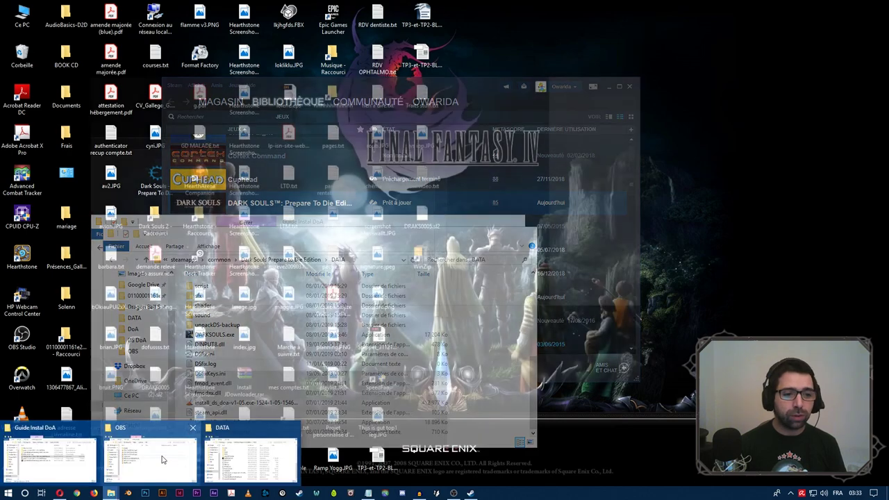
mouse_move(222, 462)
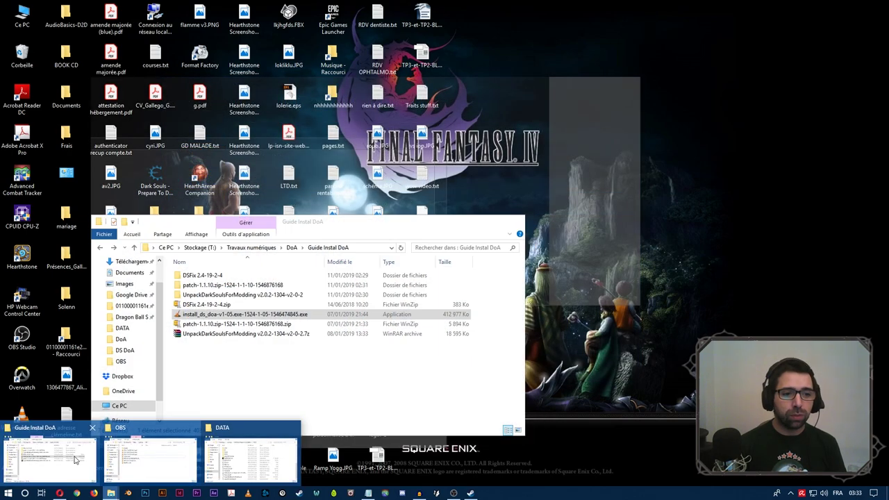
click(49, 458)
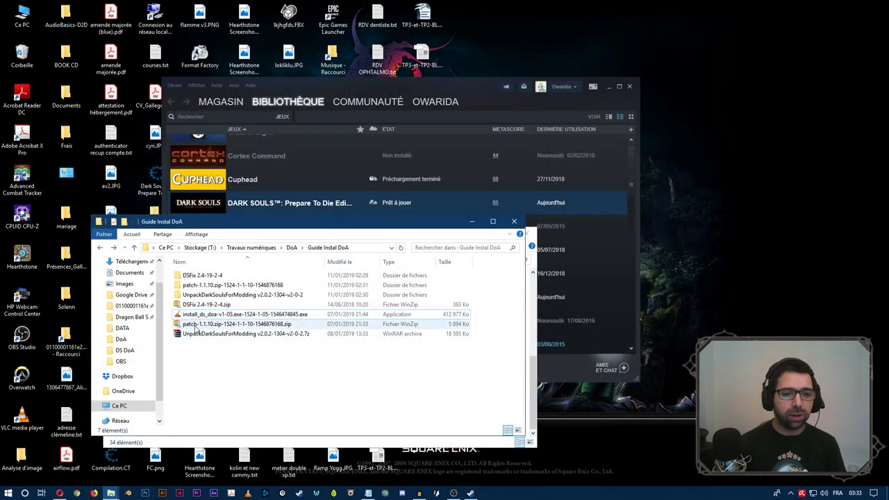
double_click(204, 286)
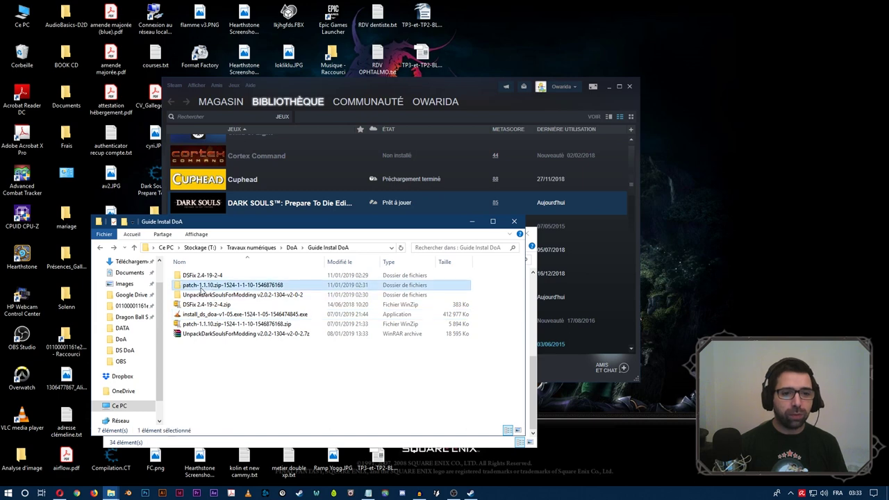
key(ctrl+a)
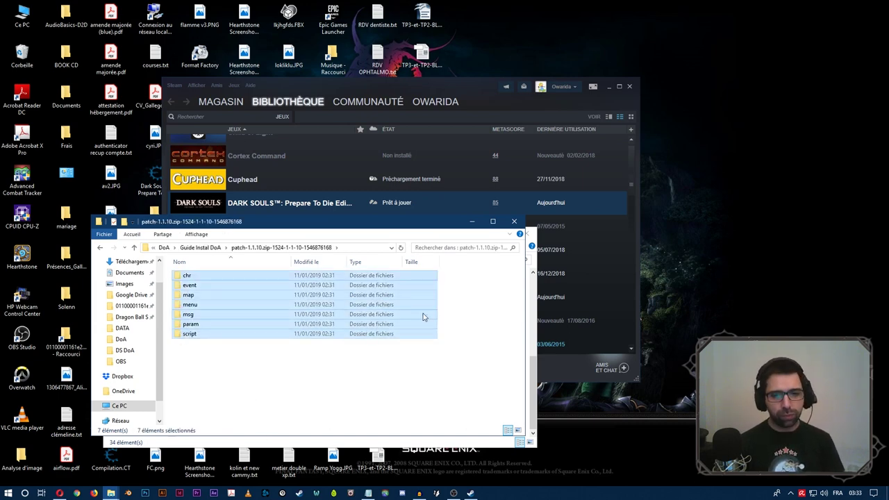
click(533, 381)
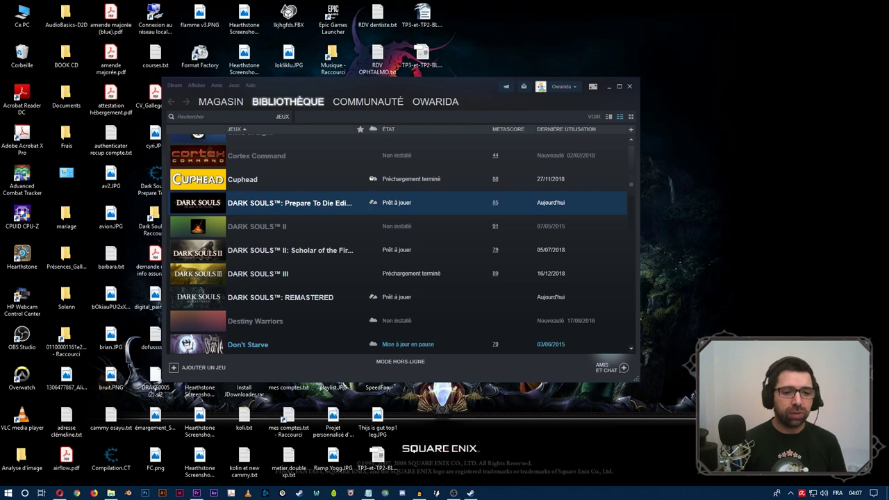
- Open a new File Explorer window and browse to the DarkSouls save folder in Documents\NBGI
right_click(113, 494)
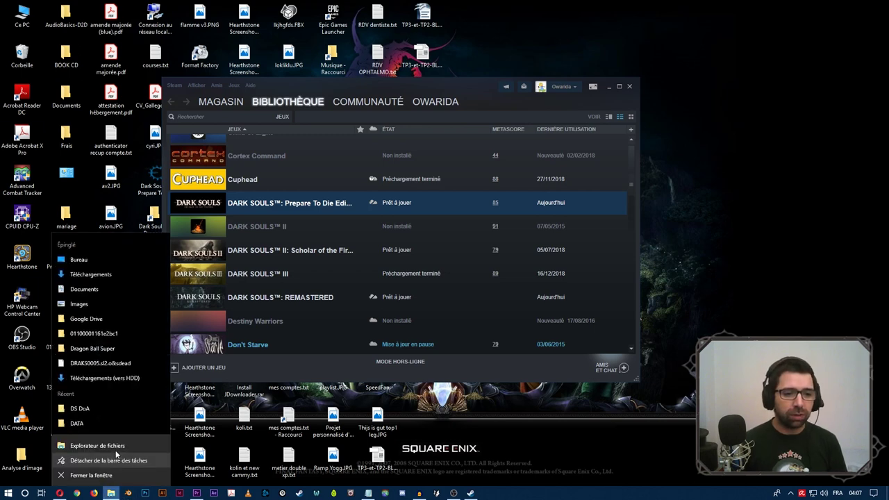
click(109, 445)
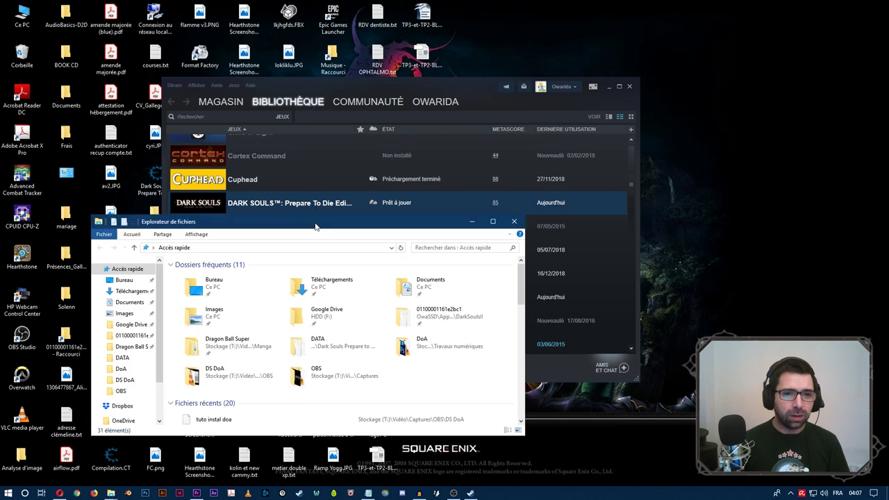
click(205, 255)
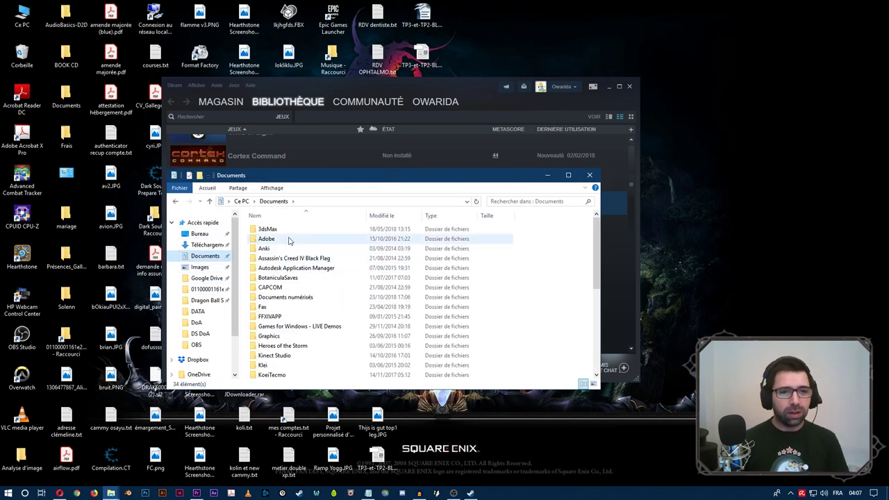
scroll(391, 288, down, 3)
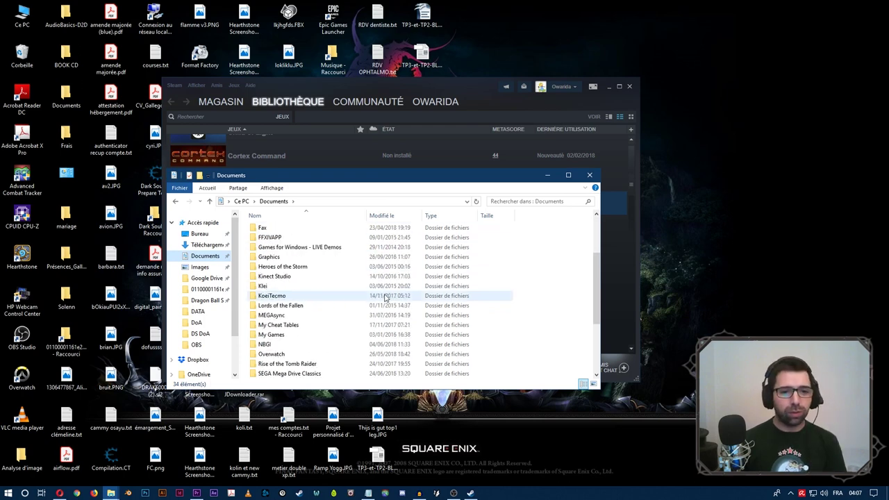
double_click(279, 345)
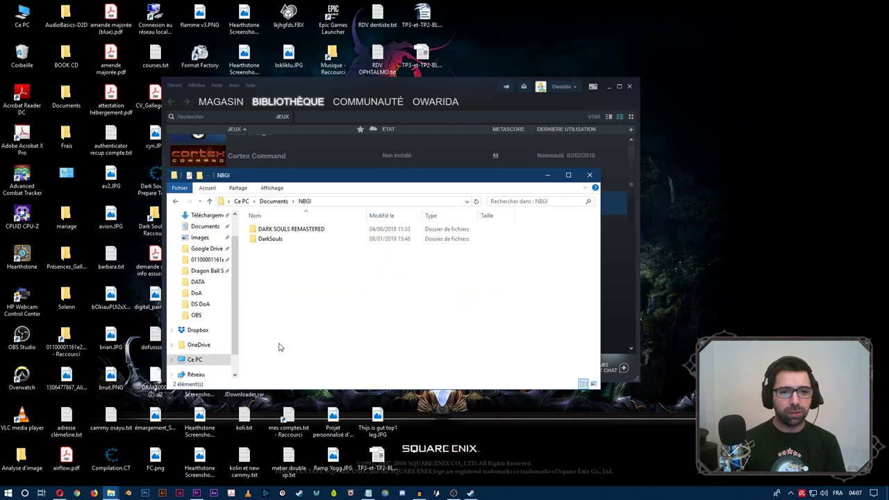
click(296, 241)
double_click(296, 241)
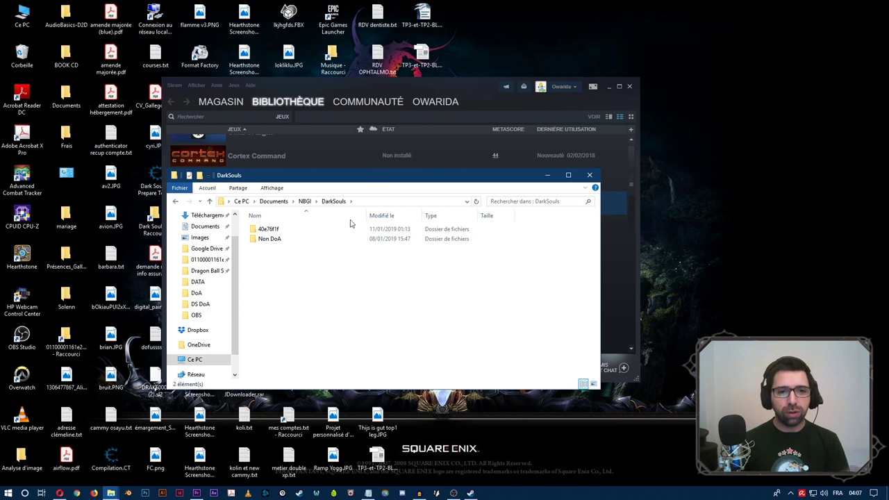
- Look through the save files in the Non DoA folder, select DRAKS0005.sl2.o&sdead, and go back to the DarkSouls folder
double_click(337, 239)
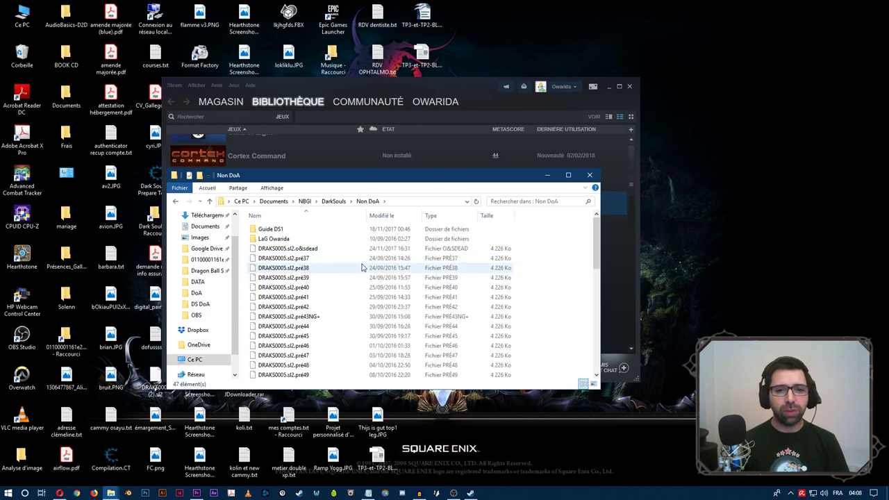
scroll(347, 295, down, 10)
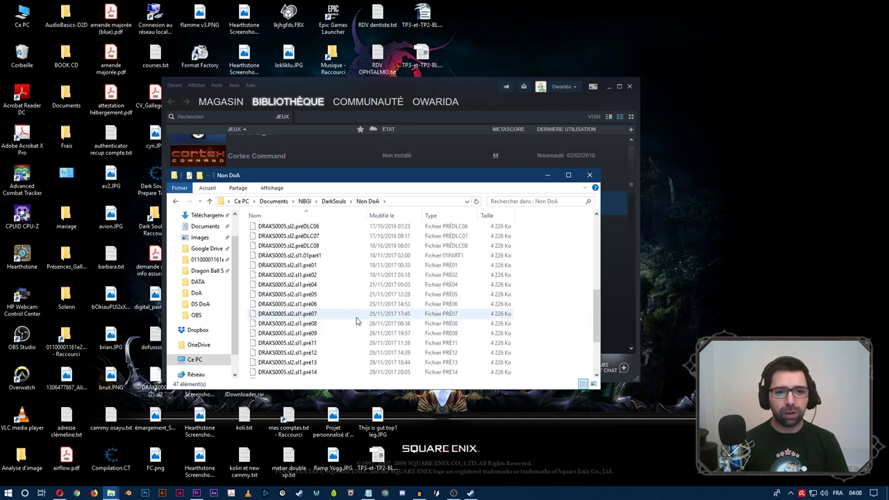
scroll(350, 313, up, 10)
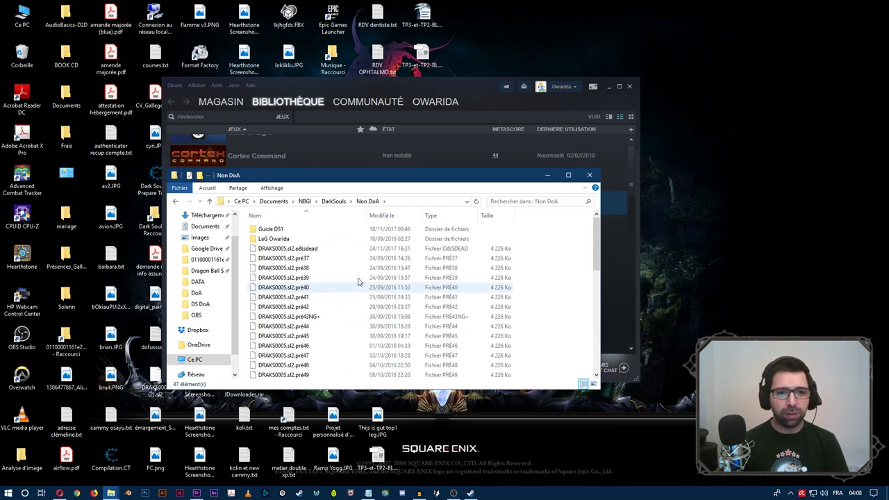
click(300, 249)
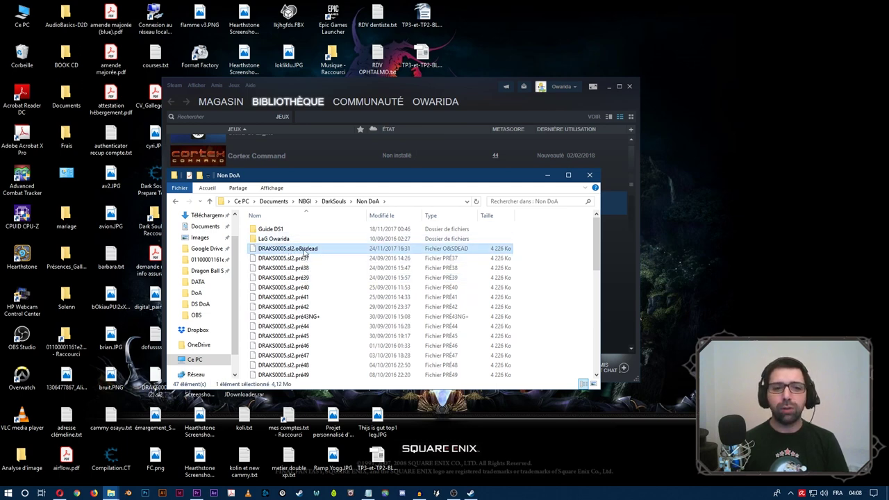
click(175, 201)
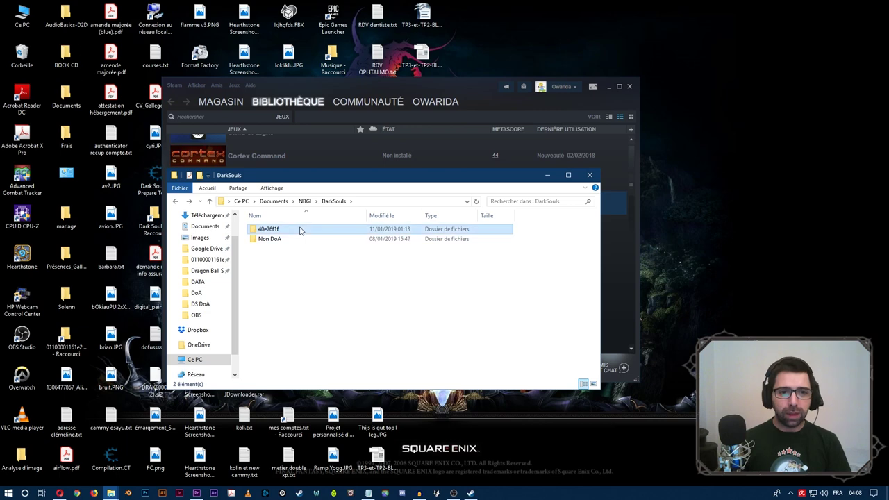
- Examine the DRAKS0005.sl2 save and its backups in the 40e76f1f folder, and go back to the DarkSouls folder
double_click(306, 229)
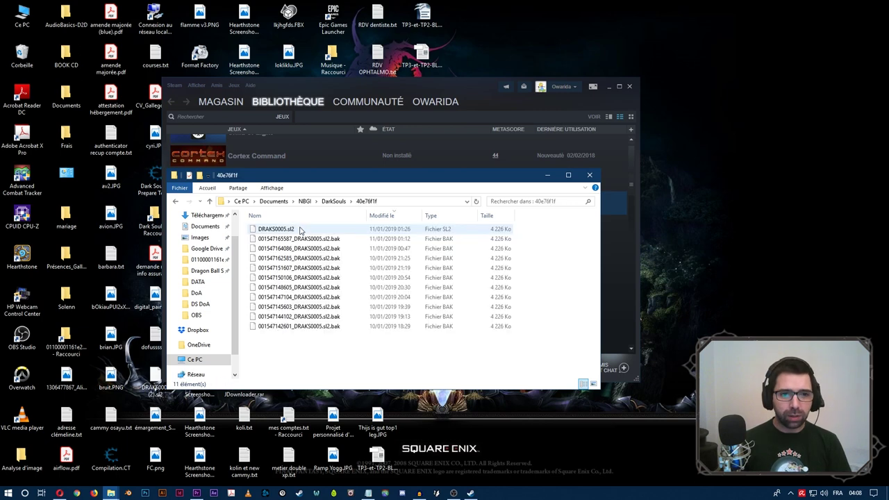
click(176, 201)
click(328, 273)
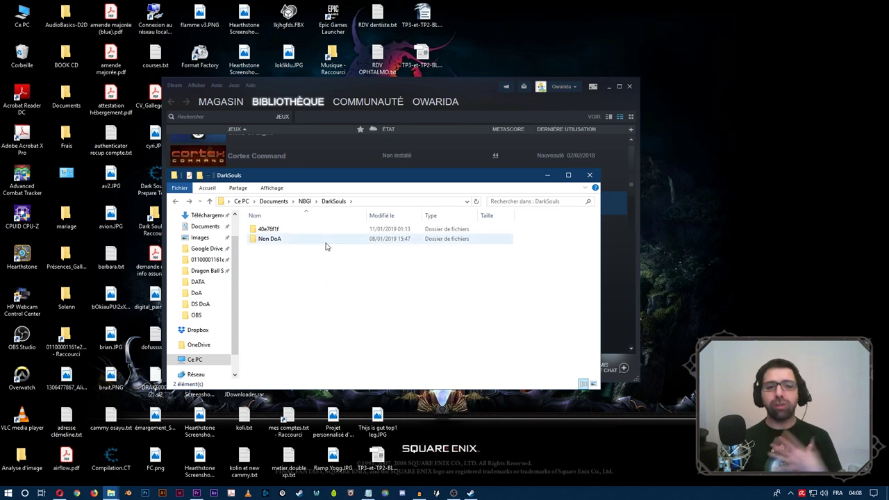
click(275, 230)
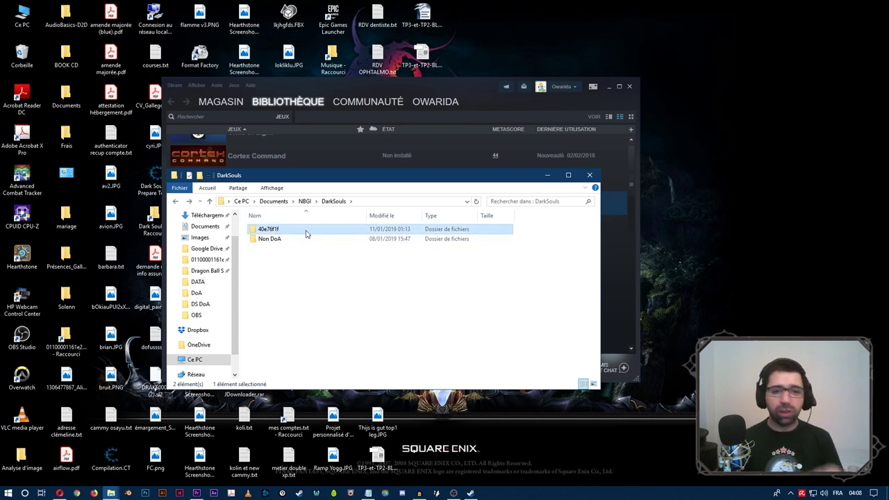
mouse_move(306, 234)
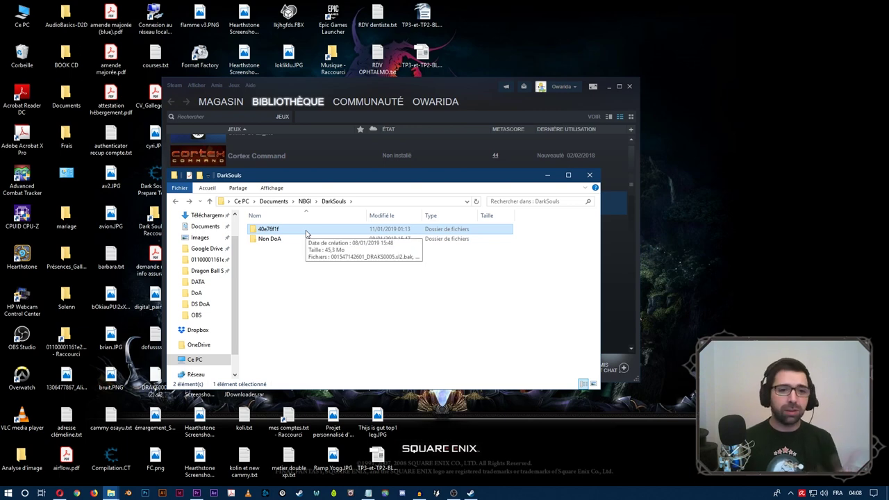
double_click(307, 234)
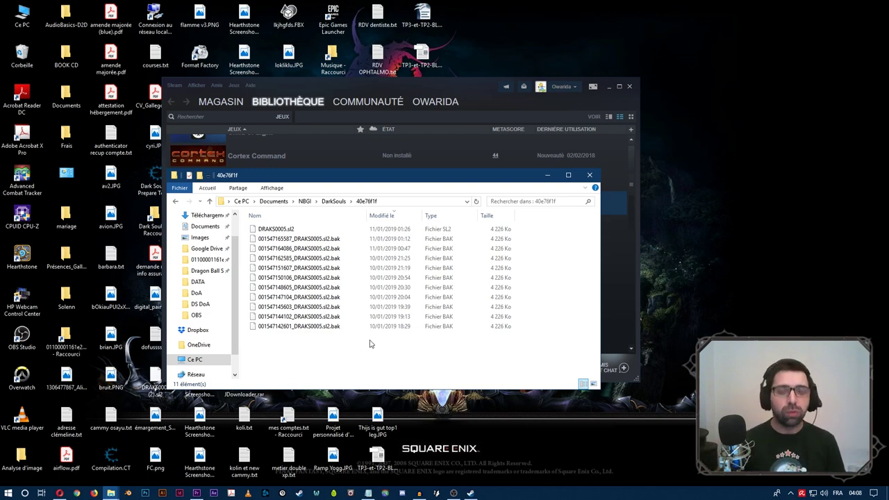
click(176, 201)
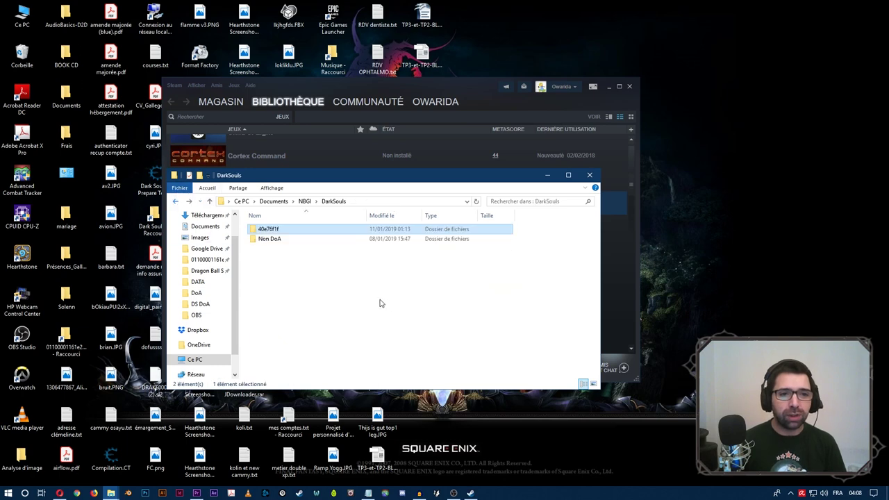
click(381, 303)
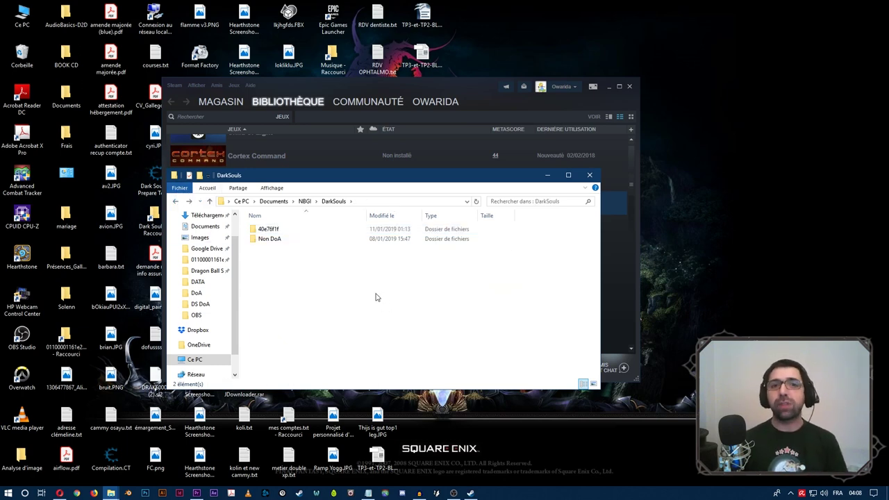
- Reopen the Non DoA folder and select the DRAKS0005.sl2.pré37 save file
double_click(269, 240)
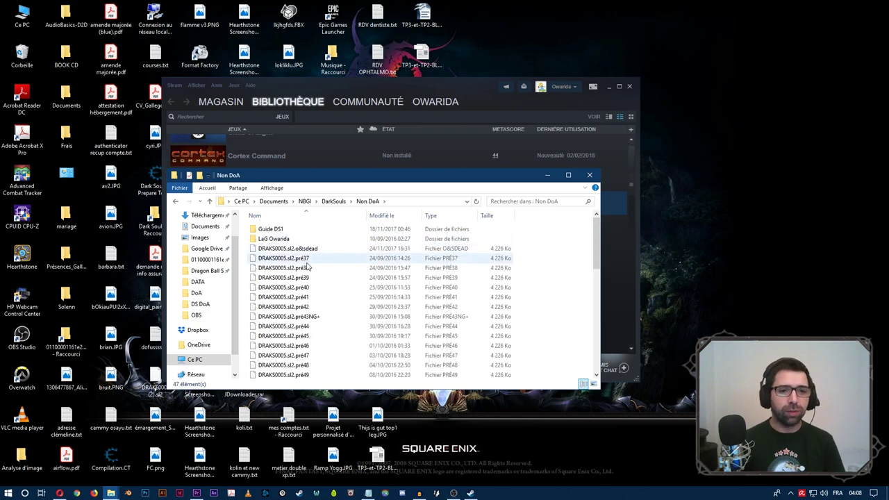
click(304, 258)
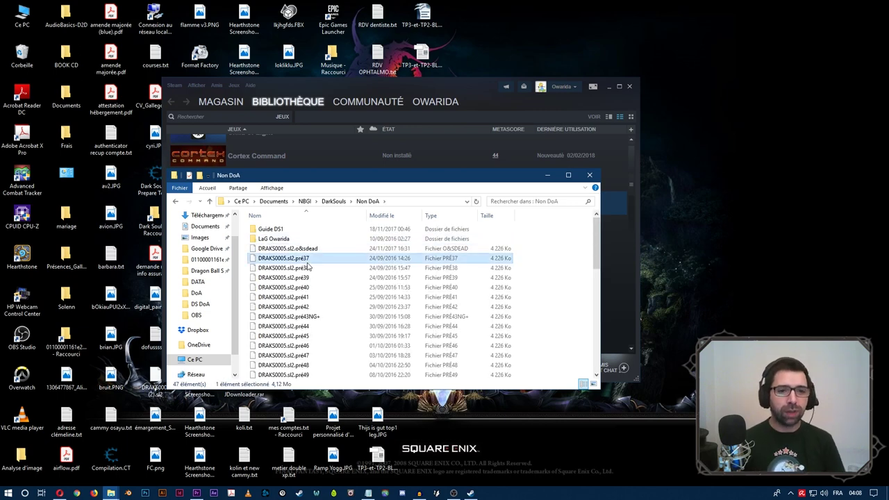
- Leave the Non DoA folder, select the DRAKS0005.sl2 save in the 40e76f1f folder, and return to the DarkSouls folder
click(176, 202)
click(301, 298)
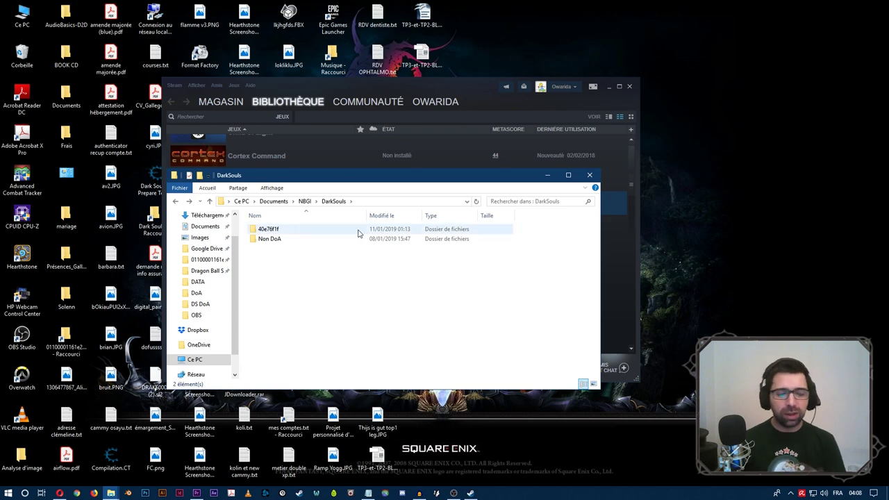
double_click(300, 234)
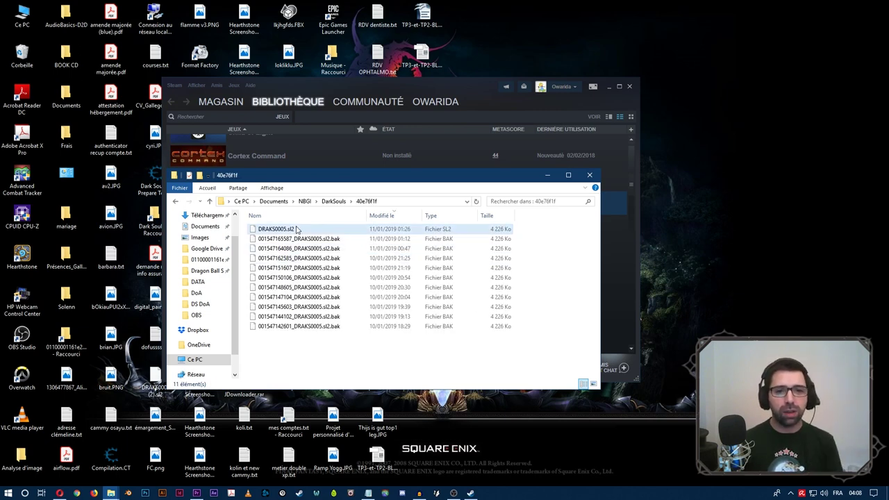
click(298, 230)
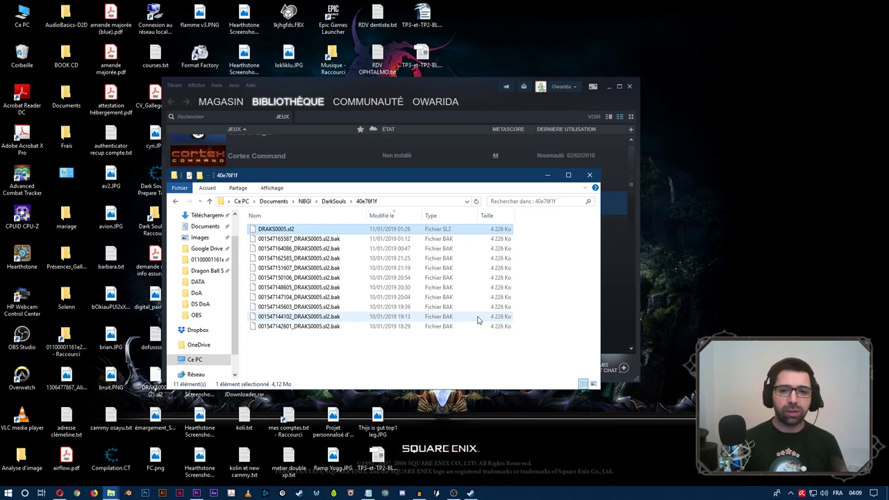
click(176, 202)
click(316, 279)
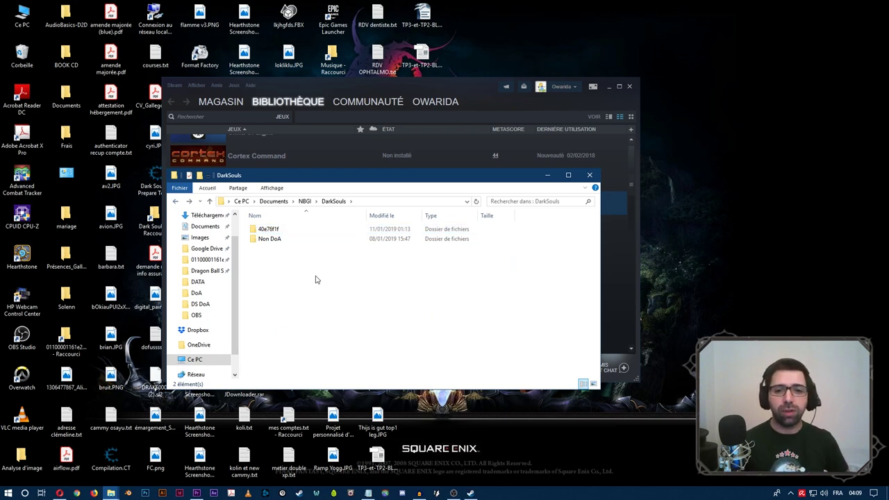
click(279, 238)
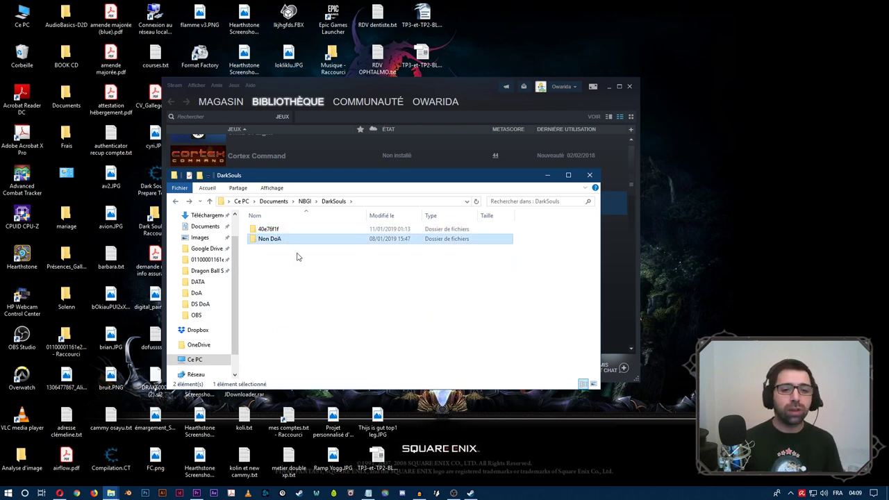
click(284, 243)
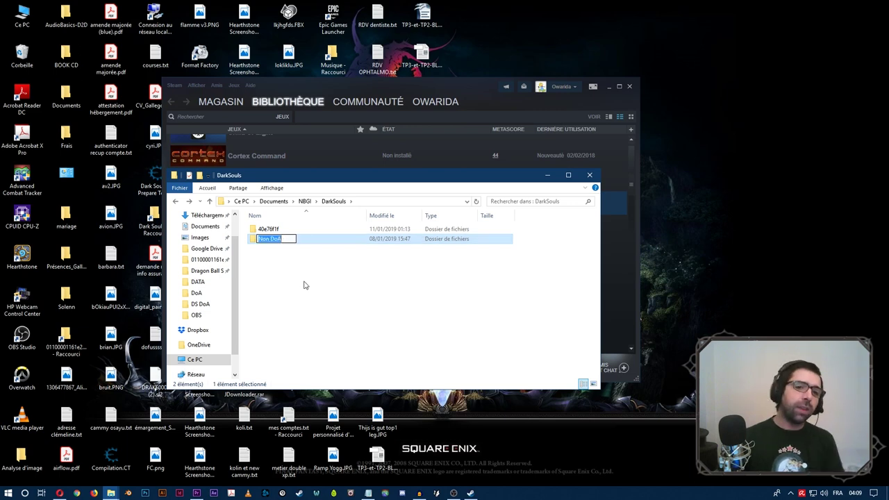
click(303, 283)
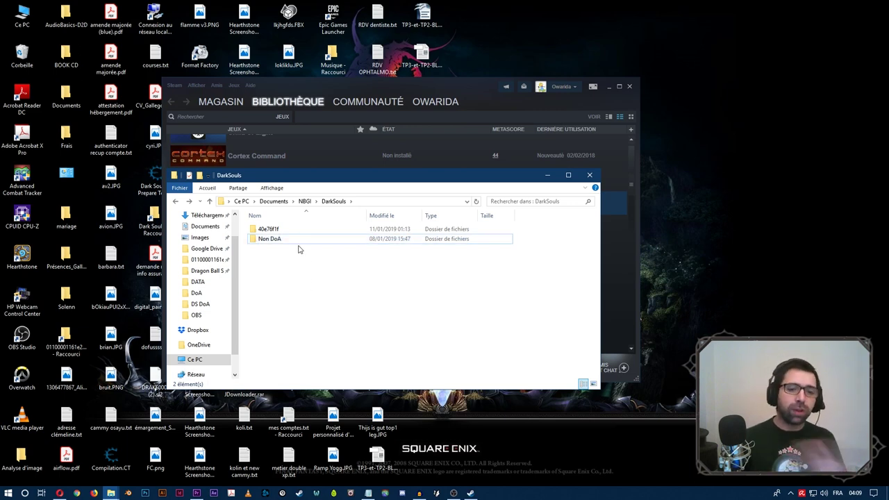